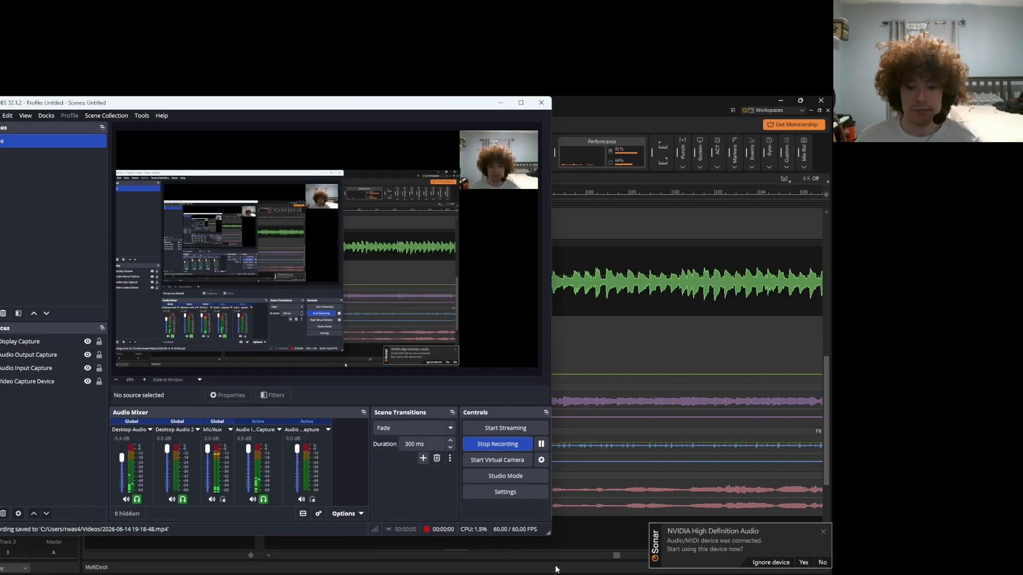
Switch from OBS to the Cakewalk Sonar project and dismiss the NVIDIA High Definition Audio device notification.
click(555, 570)
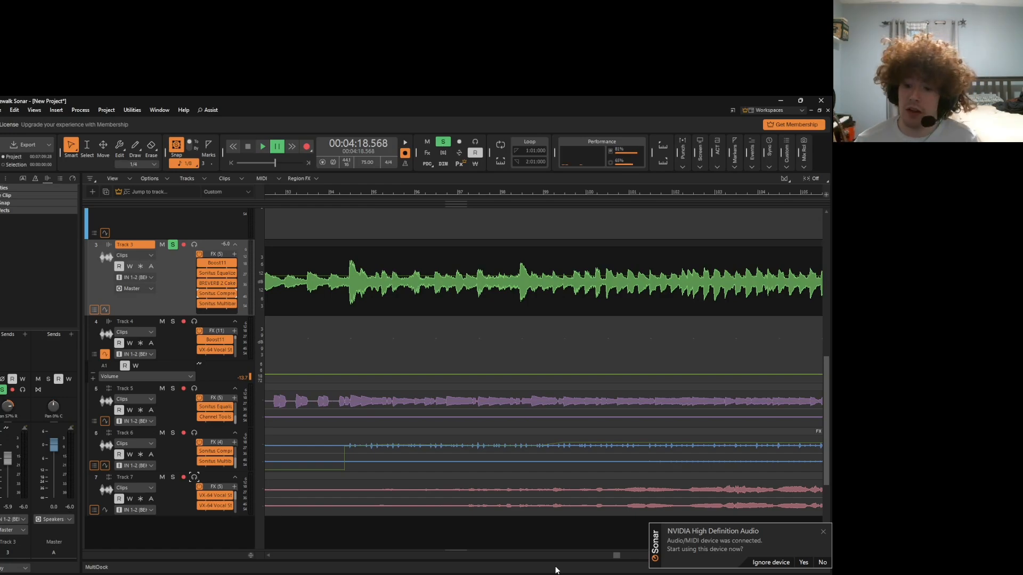
click(824, 532)
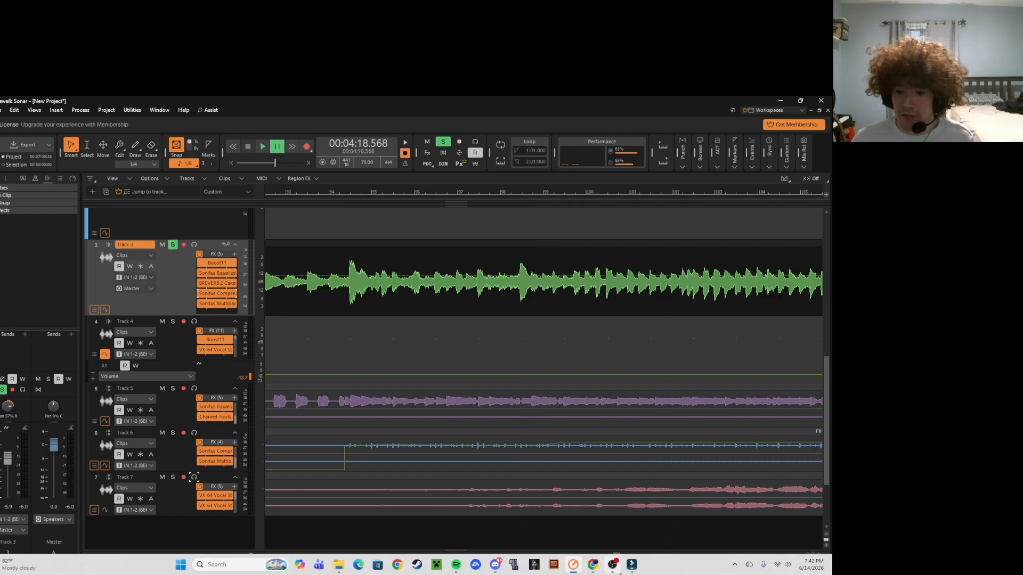
Return to the Sonar project from OBS, close the Voice/Audio track's Sonitus Equalizer, and move the playback position to 00:00:00.400.
click(614, 567)
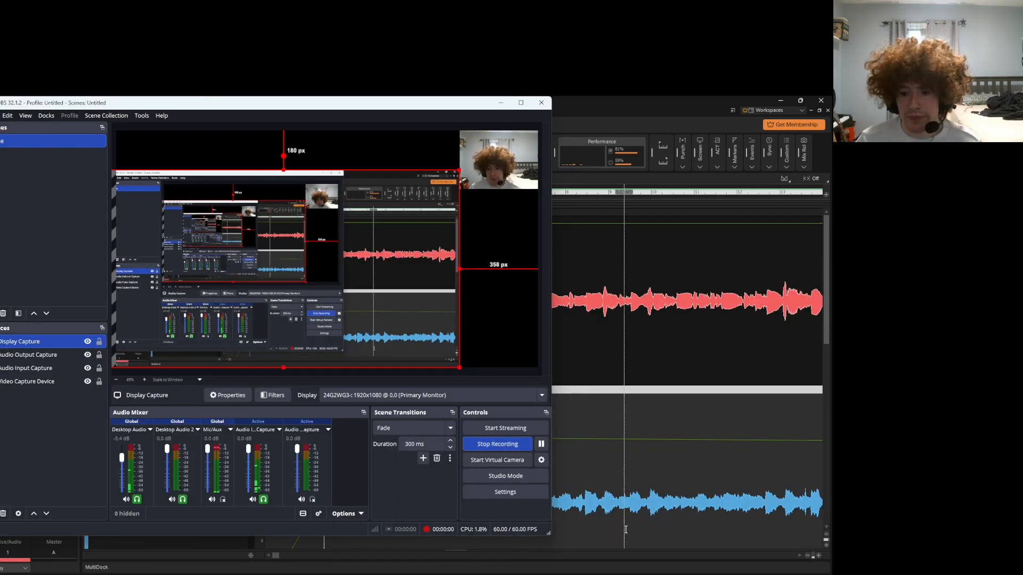
click(638, 569)
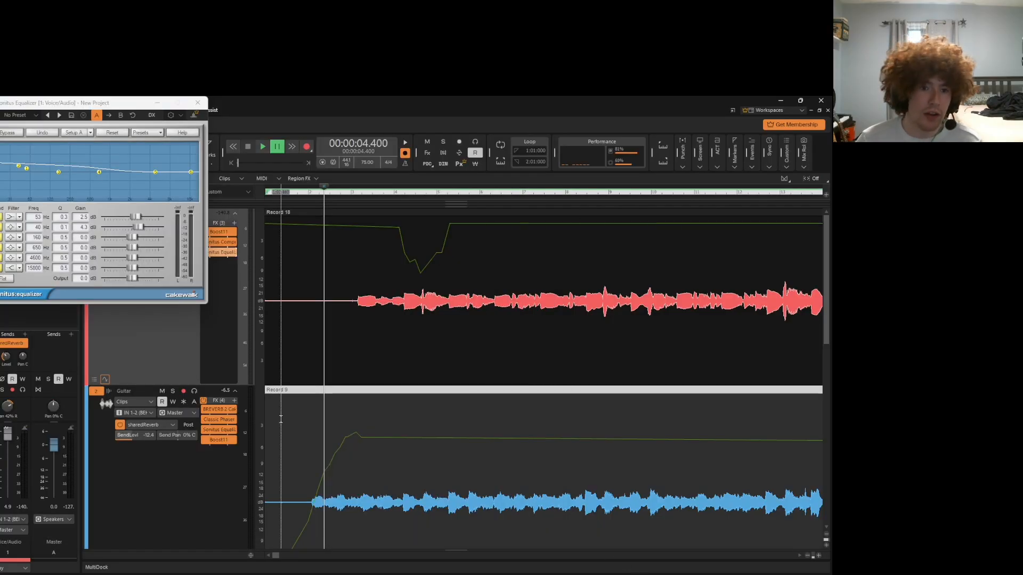
click(198, 103)
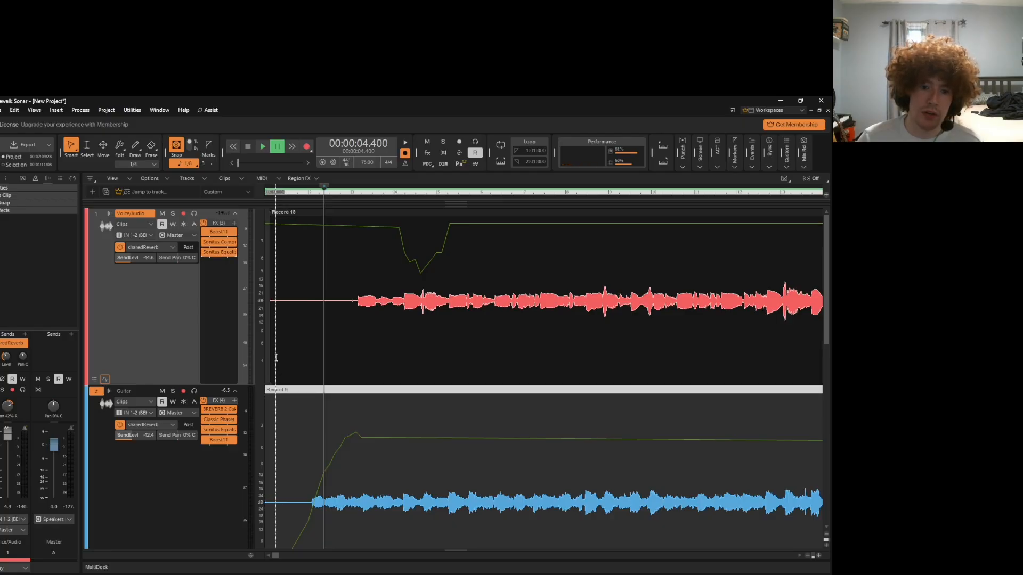
click(268, 355)
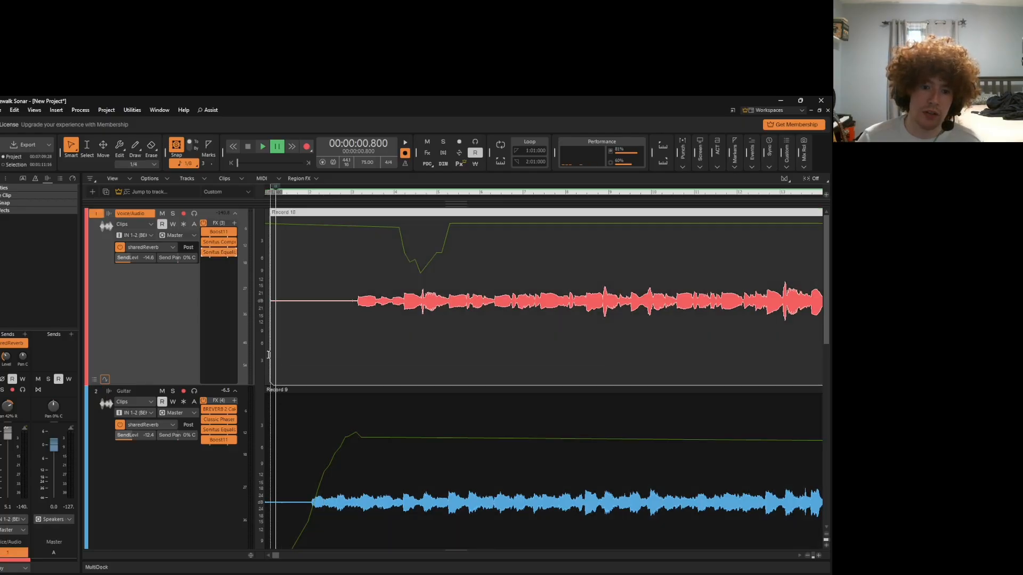
click(269, 354)
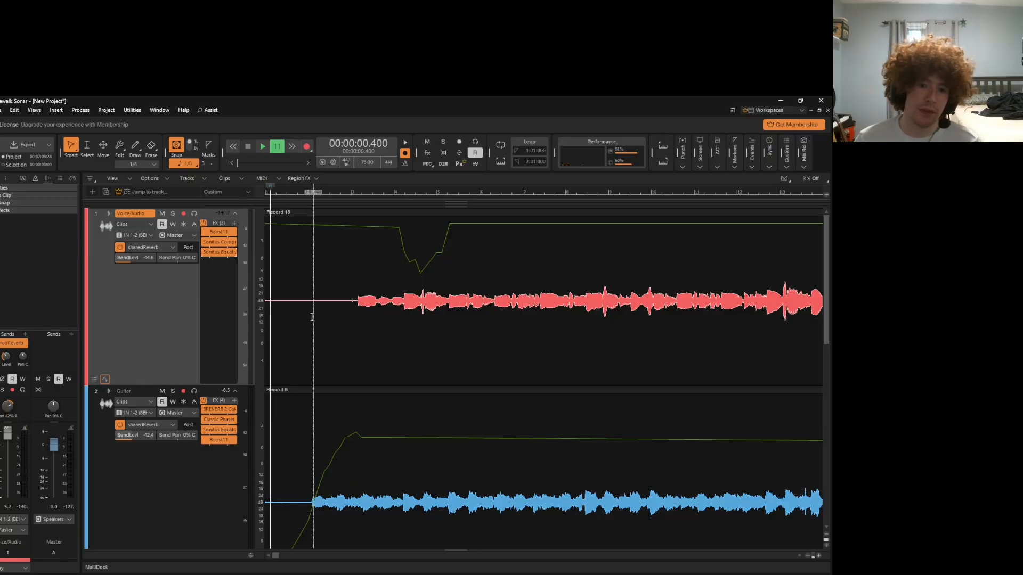
Solo Track 5 and play it from 00:01:20.000, then stop and reposition playback at 00:01:21.200.
scroll(322, 319, down, 5)
scroll(119, 315, up, 5)
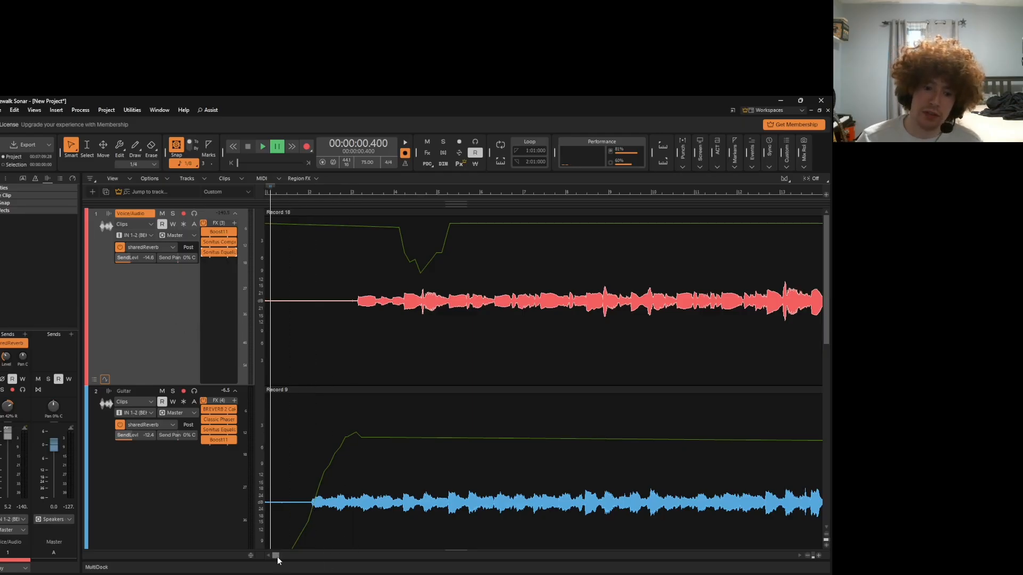
drag(276, 555, 354, 555)
scroll(337, 474, down, 5)
click(427, 410)
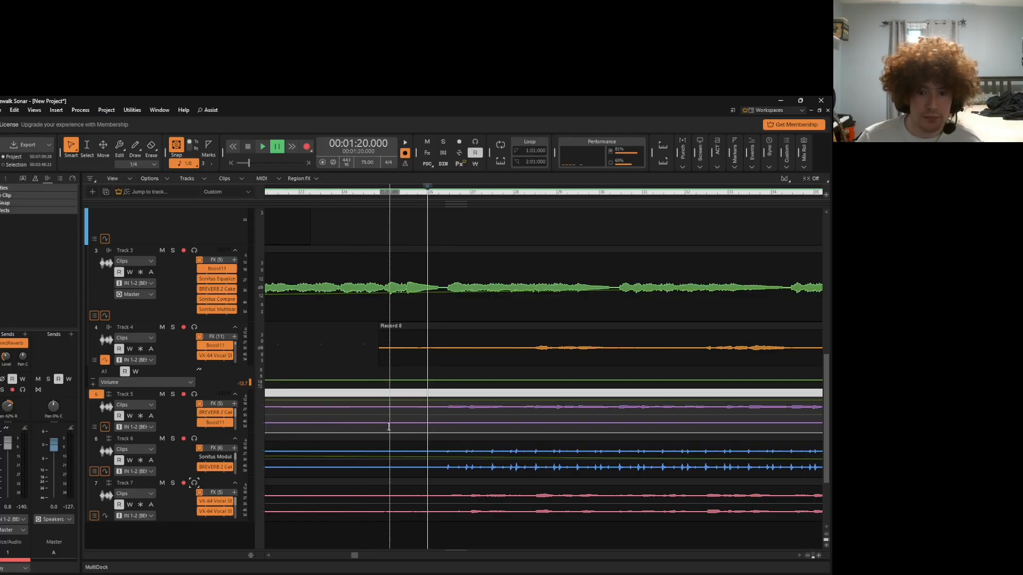
click(173, 394)
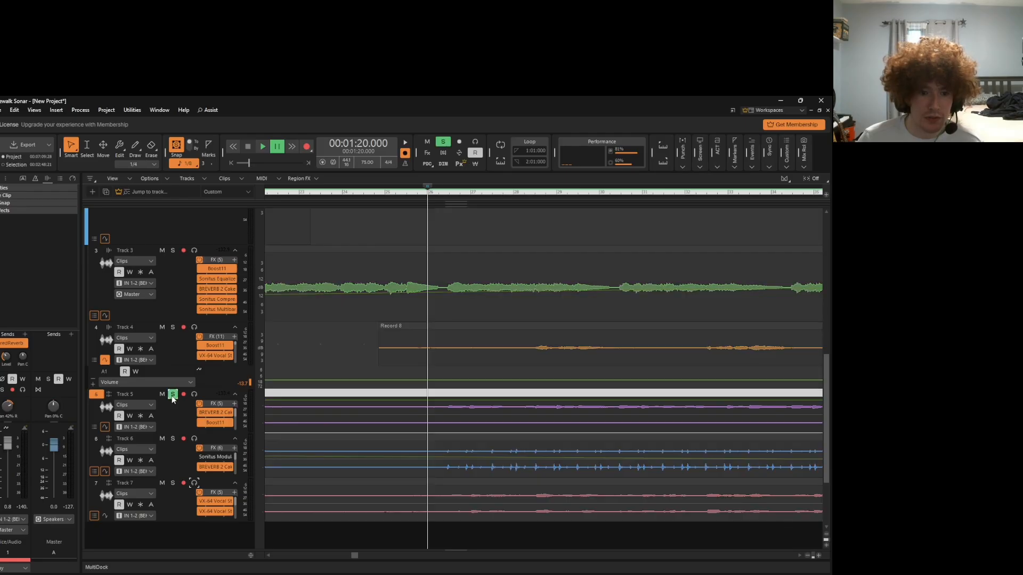
click(264, 147)
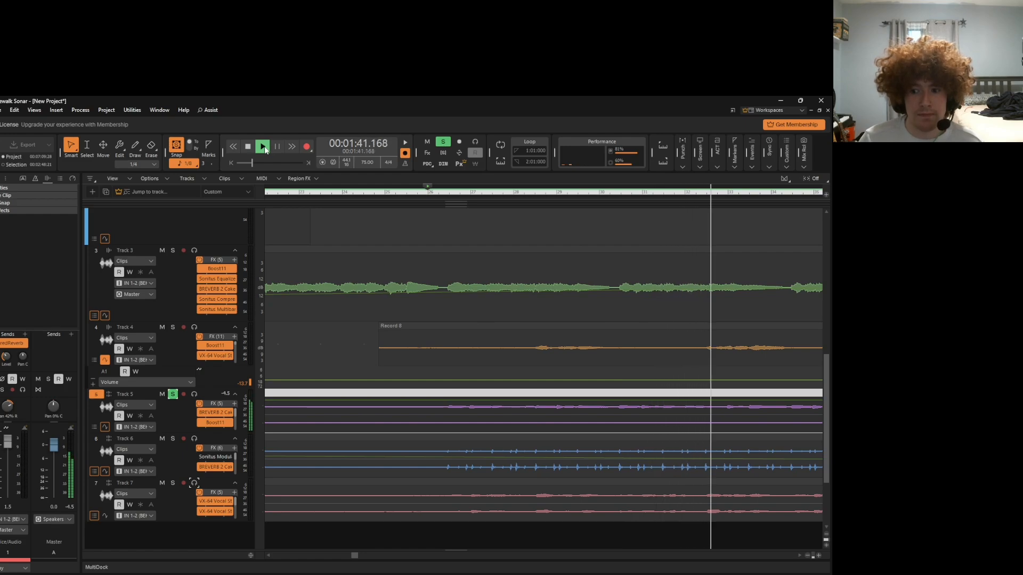
click(442, 427)
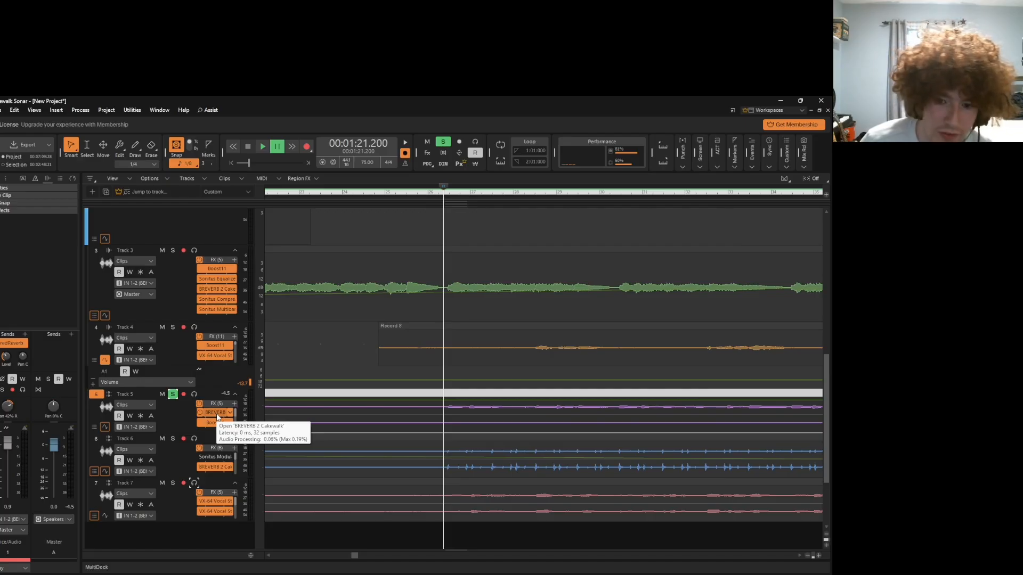
Look through Track 5's effects, open the Boost11 limiter, and examine its Boost and Output settings.
scroll(217, 417, down, 3)
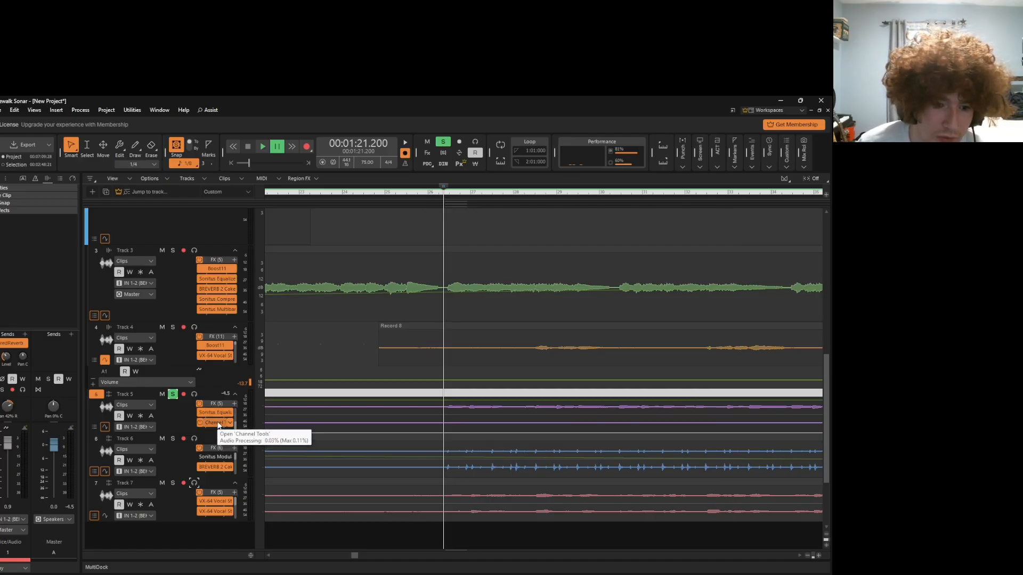
scroll(218, 425, up, 3)
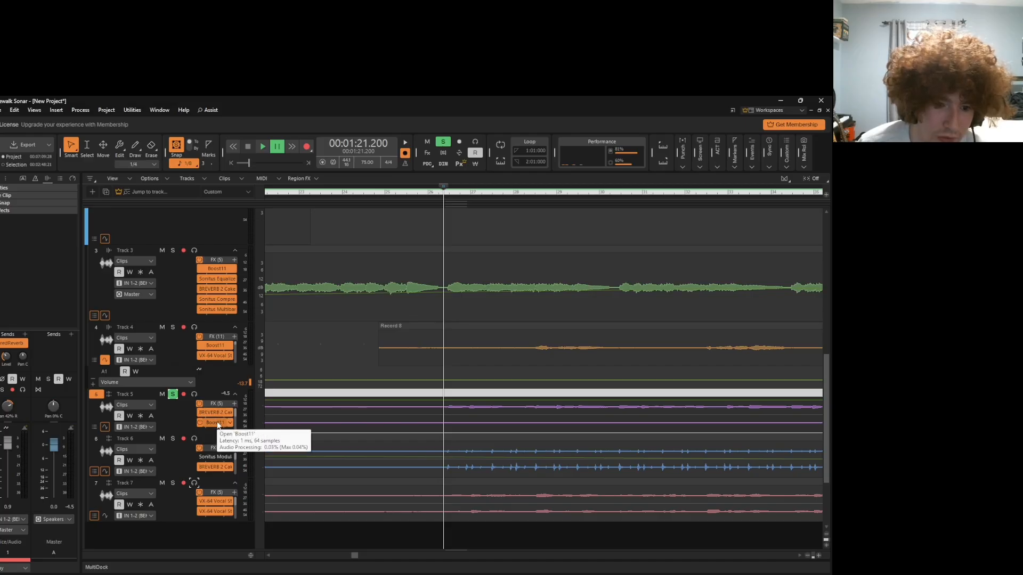
scroll(215, 420, down, 1)
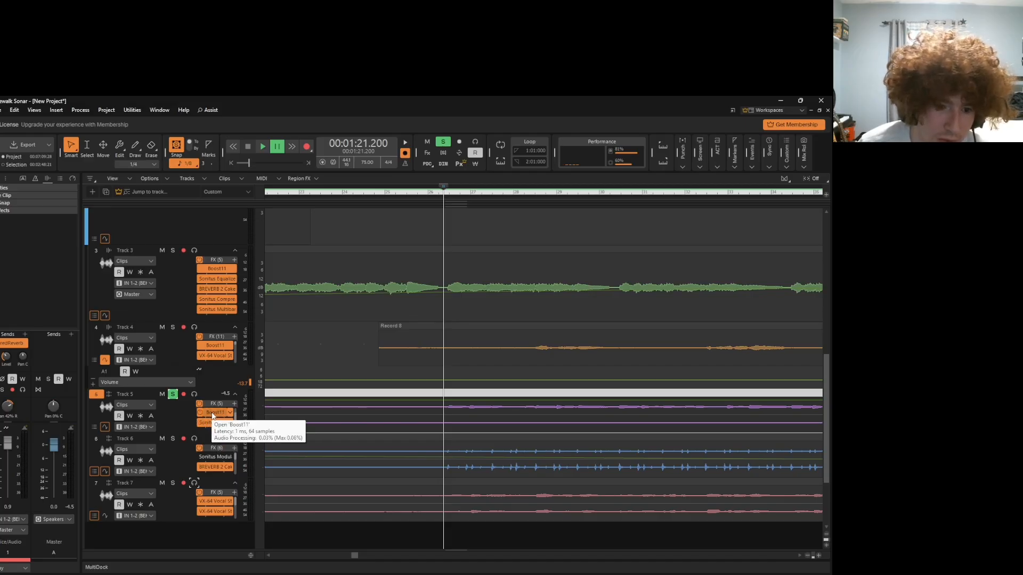
double_click(213, 413)
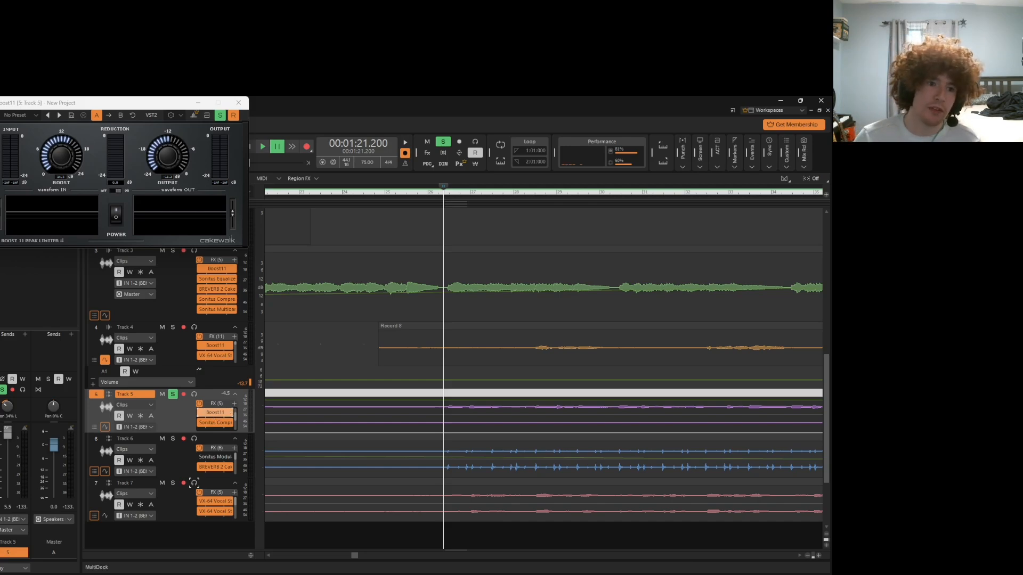
mouse_move(55, 155)
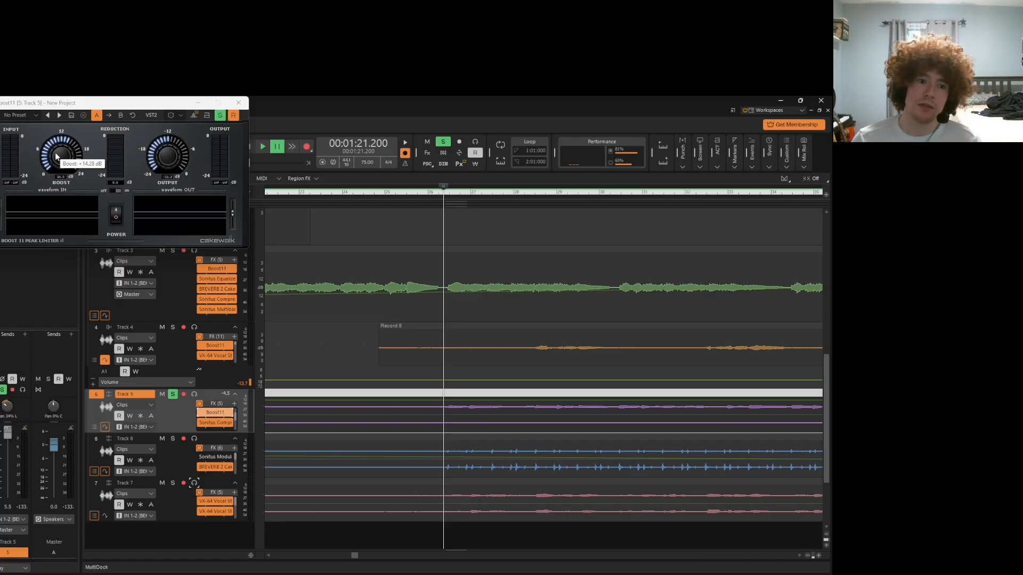
mouse_move(158, 166)
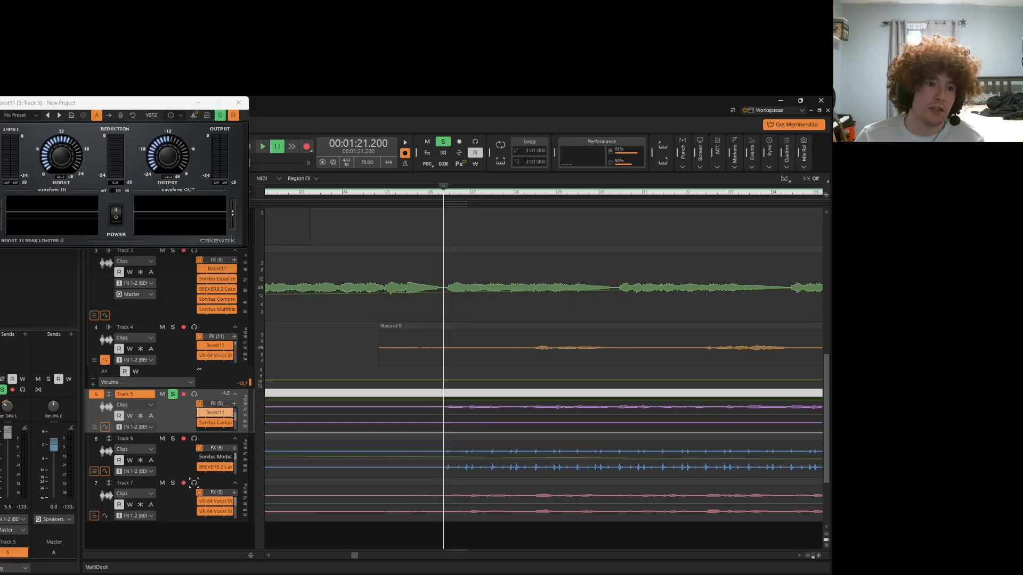
Play Track 5 through Boost11, return the playback position to 00:01:20.800, and close the limiter.
click(268, 149)
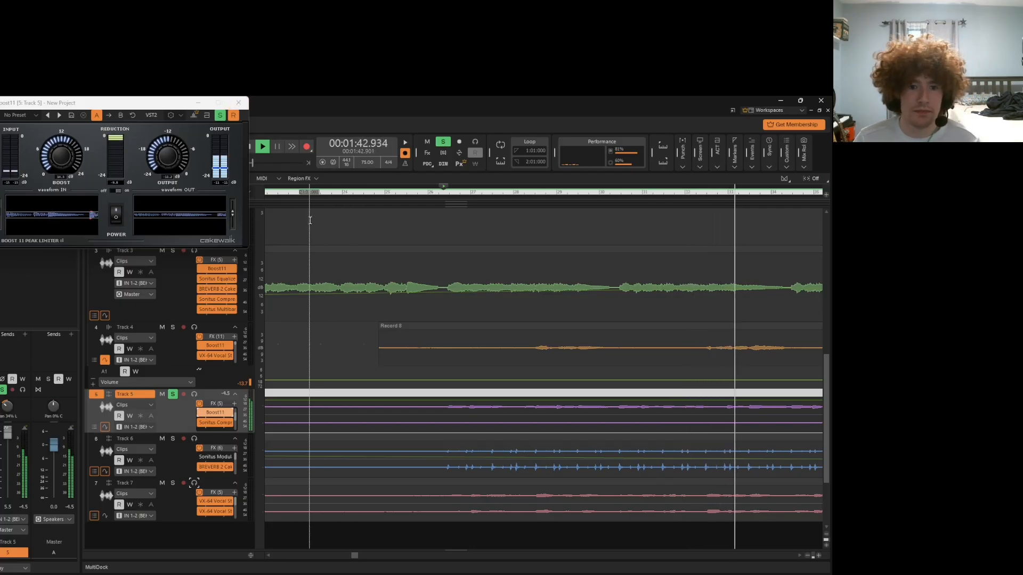
click(262, 150)
click(423, 439)
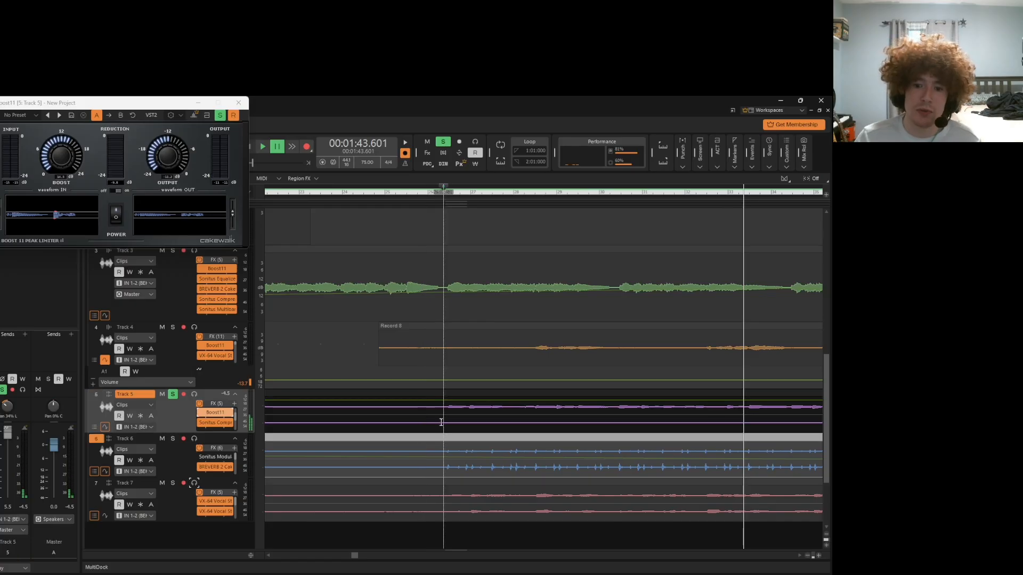
click(439, 423)
click(238, 102)
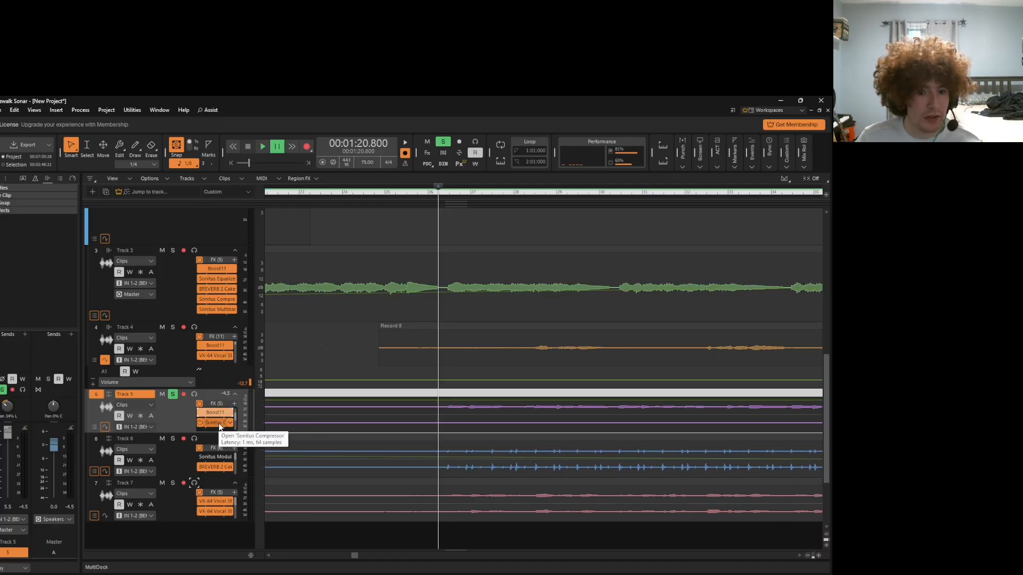
Open Track 5's Sonitus Compressor and raise its attack to 400 ms and release to 4000 ms.
double_click(219, 425)
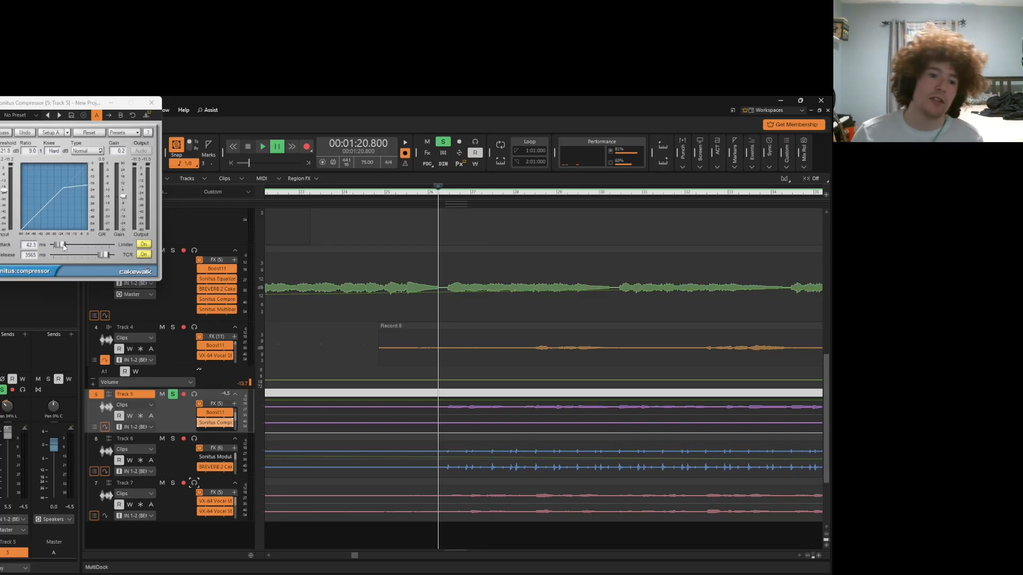
drag(63, 246, 60, 246)
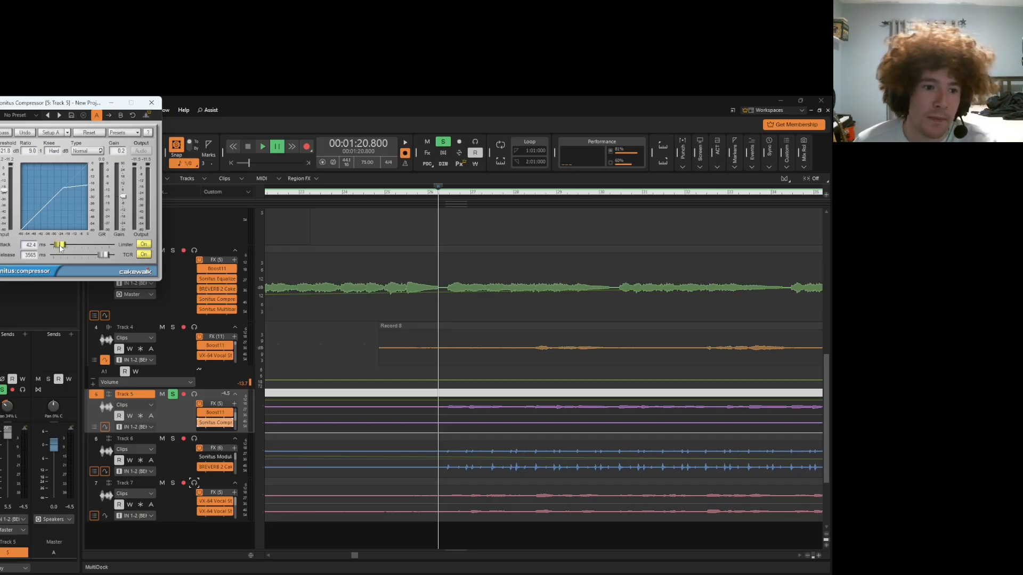
drag(60, 246, 89, 245)
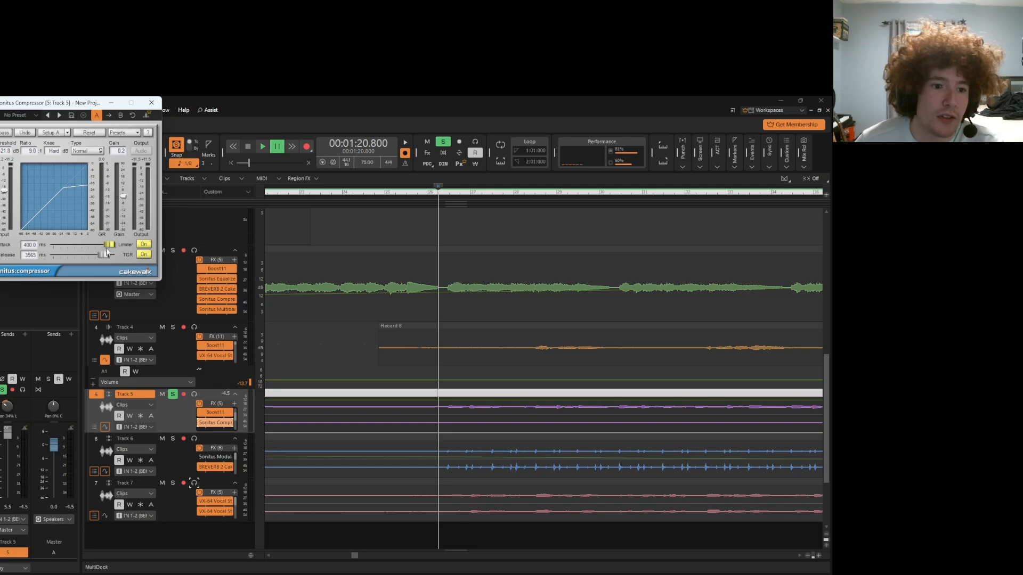
drag(104, 254, 110, 255)
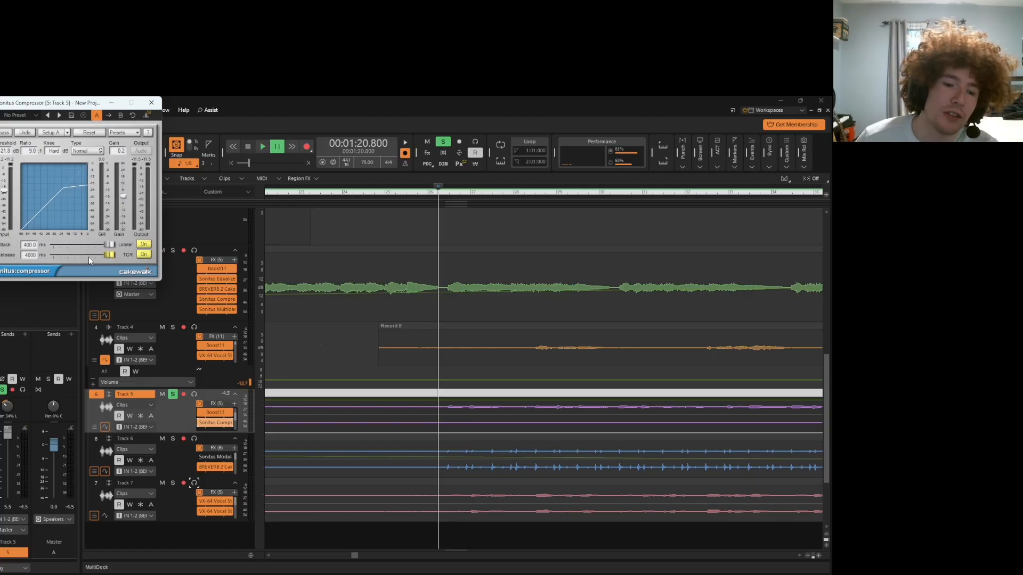
While Track 5 plays, lower the compressor's attack to 42.7 ms and its release to 3572 ms, and stop playback.
click(262, 148)
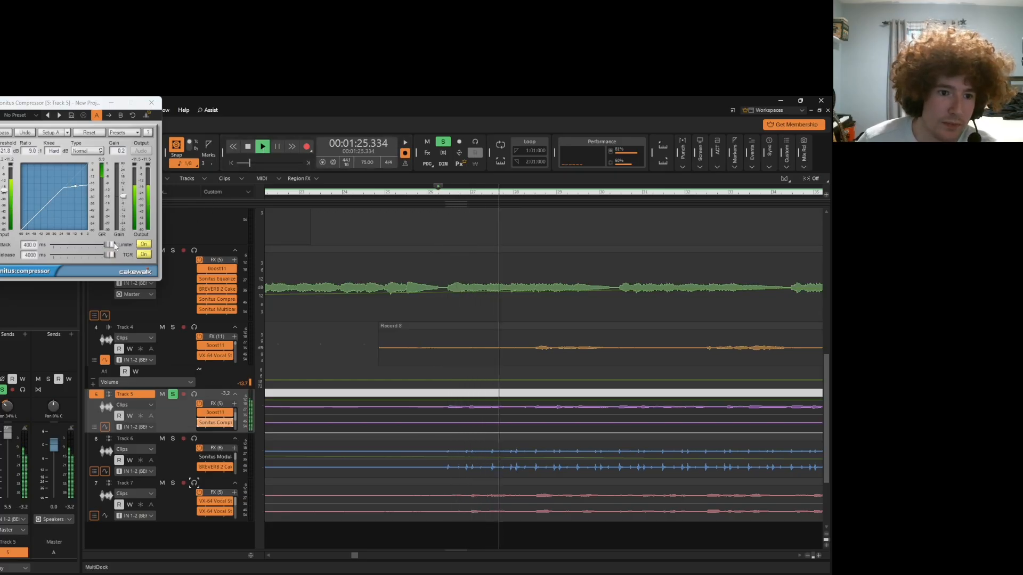
drag(114, 245, 102, 244)
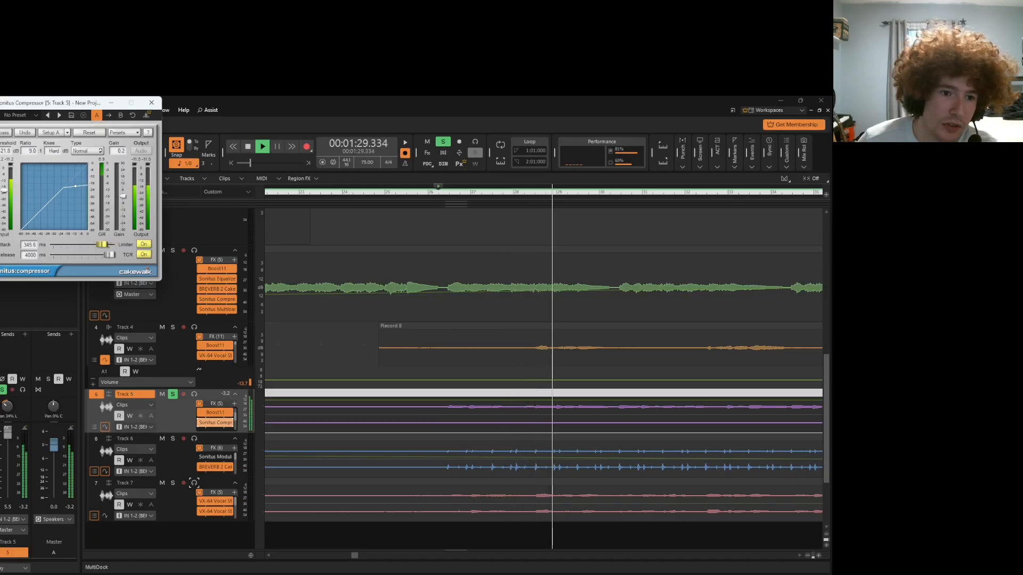
drag(102, 245, 60, 244)
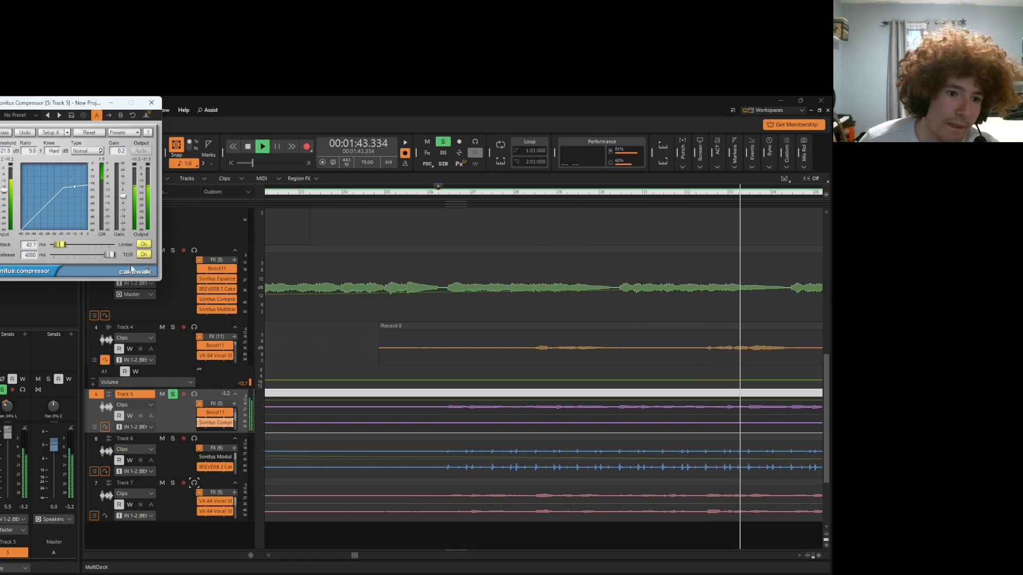
drag(110, 254, 105, 254)
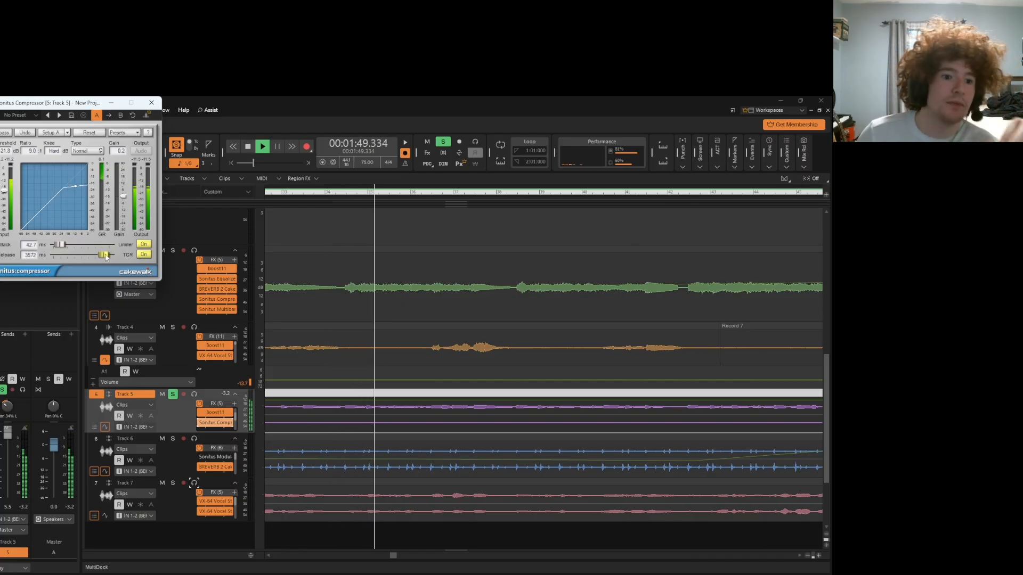
click(262, 146)
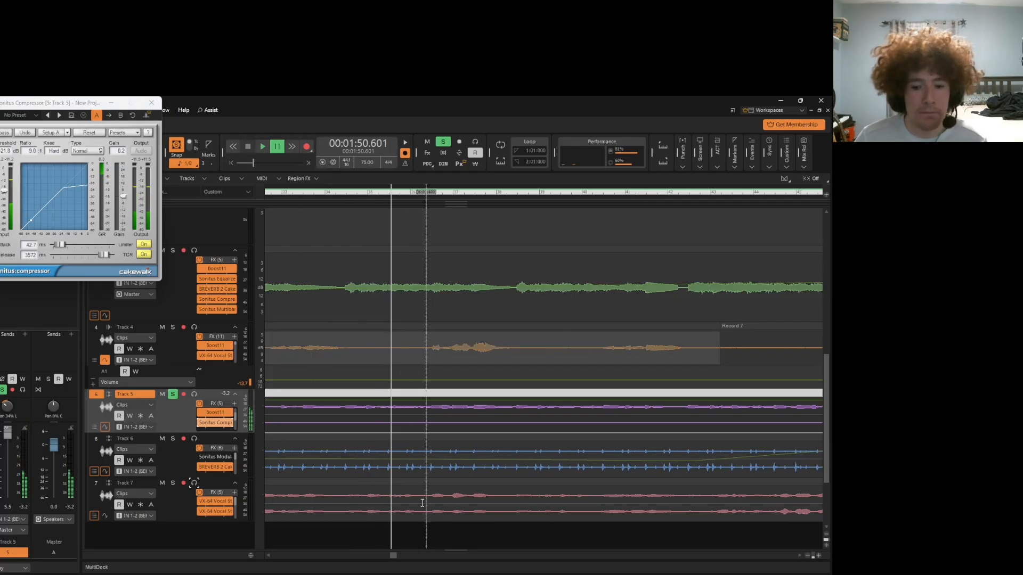
Move the playback position back to 00:01:22.800 on Track 5 and close the Sonitus Compressor.
drag(393, 554, 357, 566)
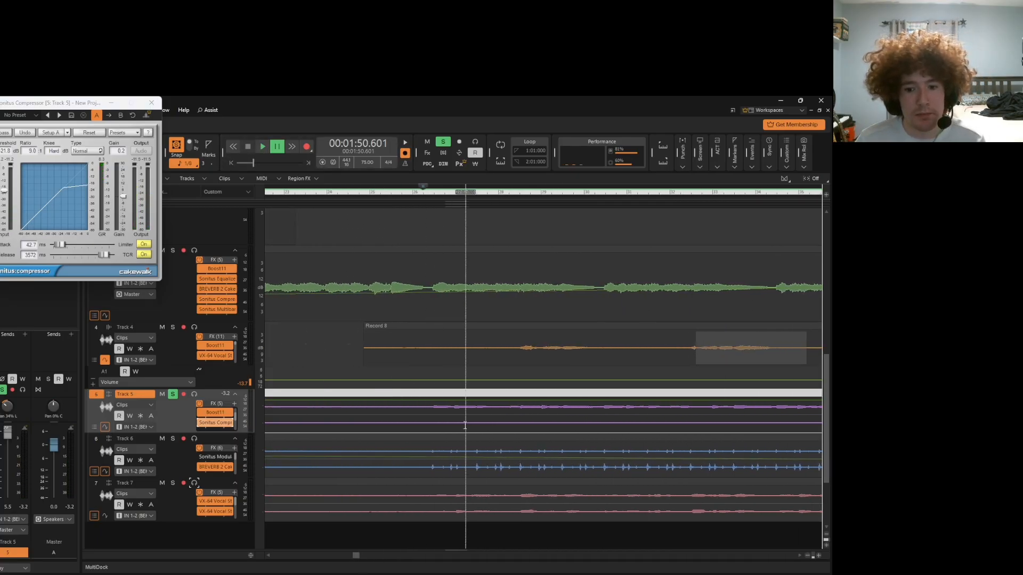
click(464, 421)
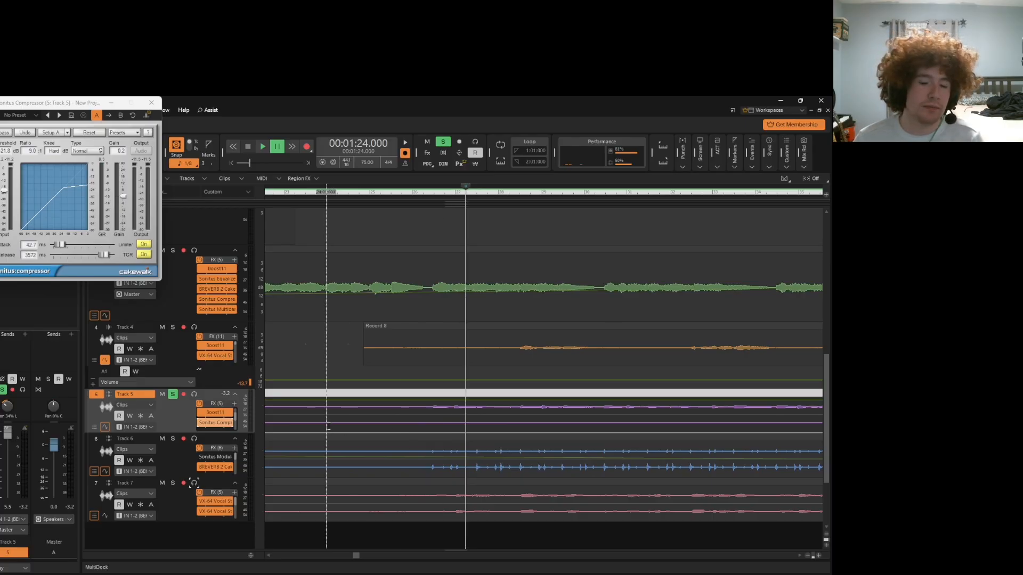
click(447, 422)
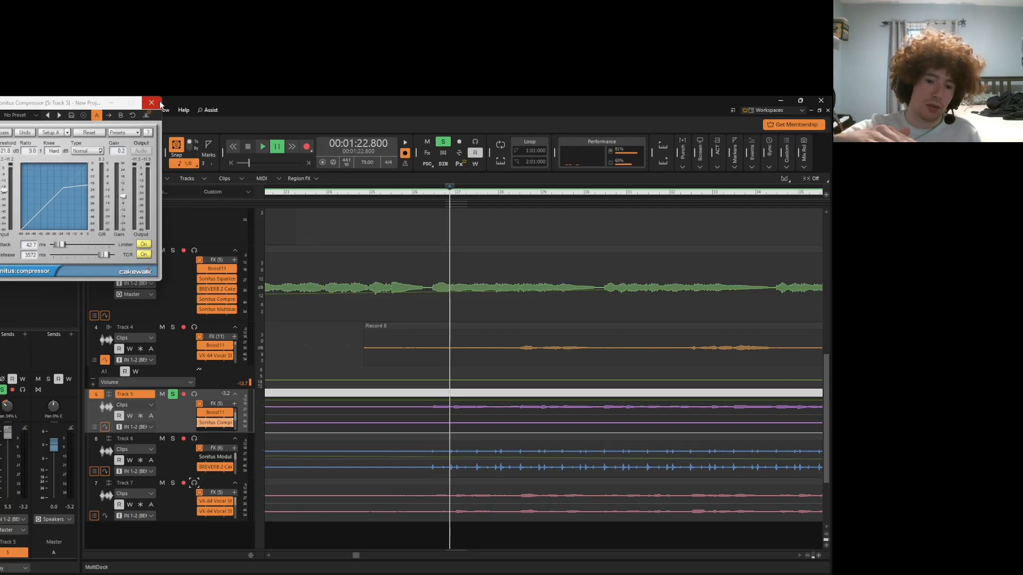
click(158, 102)
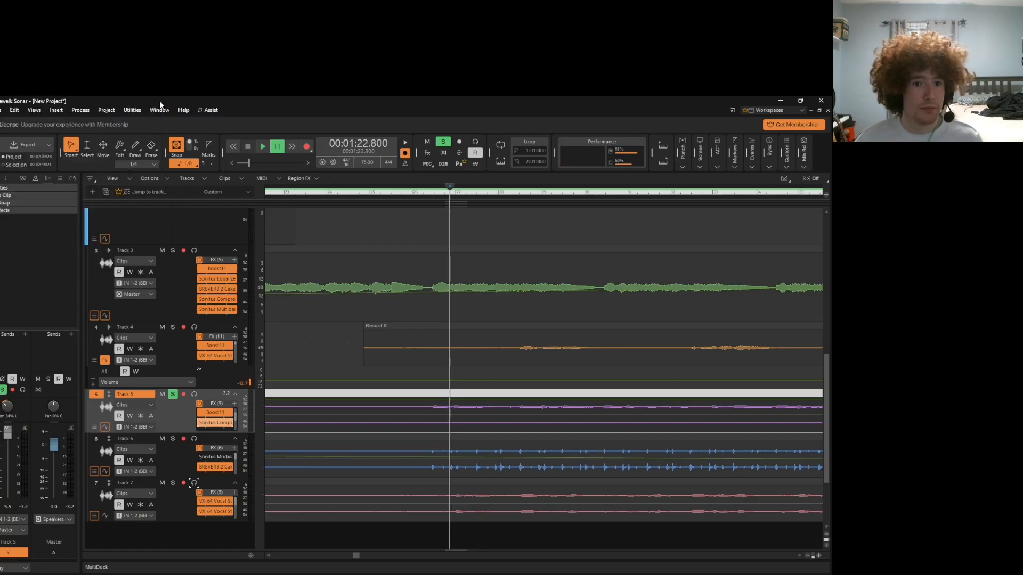
Look through Track 5's effects chain, open its Sonitus Equalizer to examine the curve and band settings, and close it.
scroll(221, 423, down, 3)
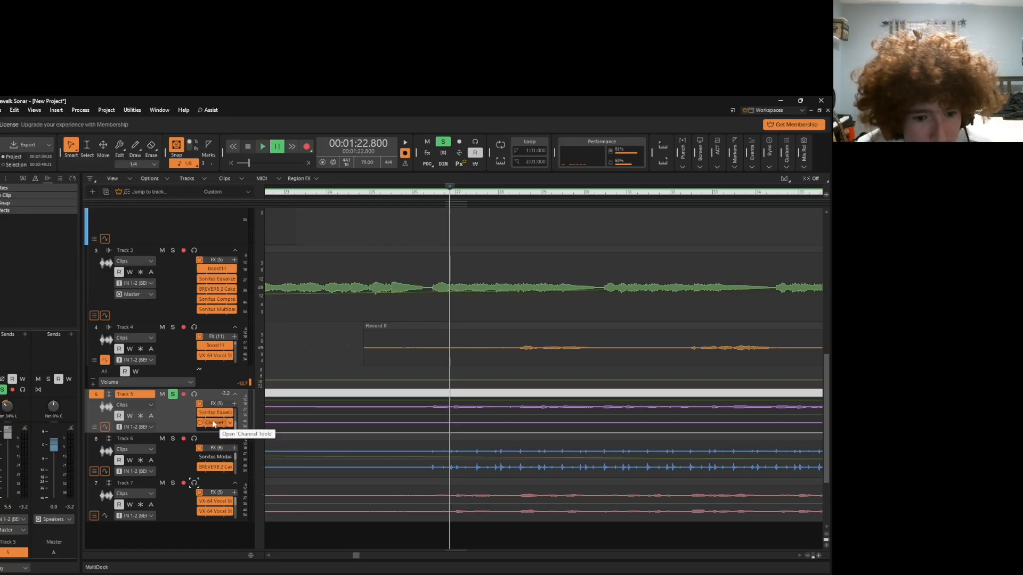
scroll(216, 421, up, 3)
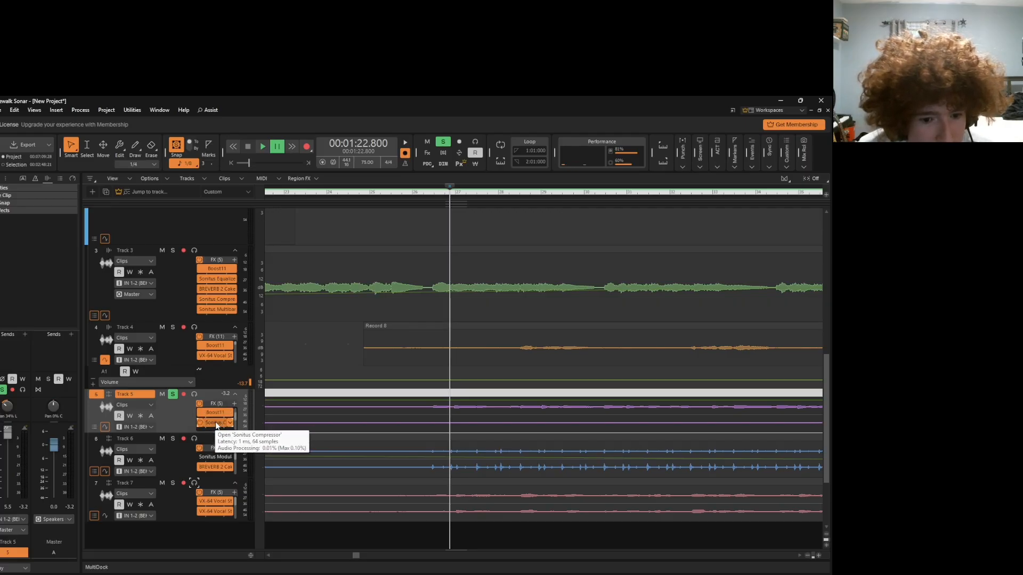
scroll(218, 423, down, 3)
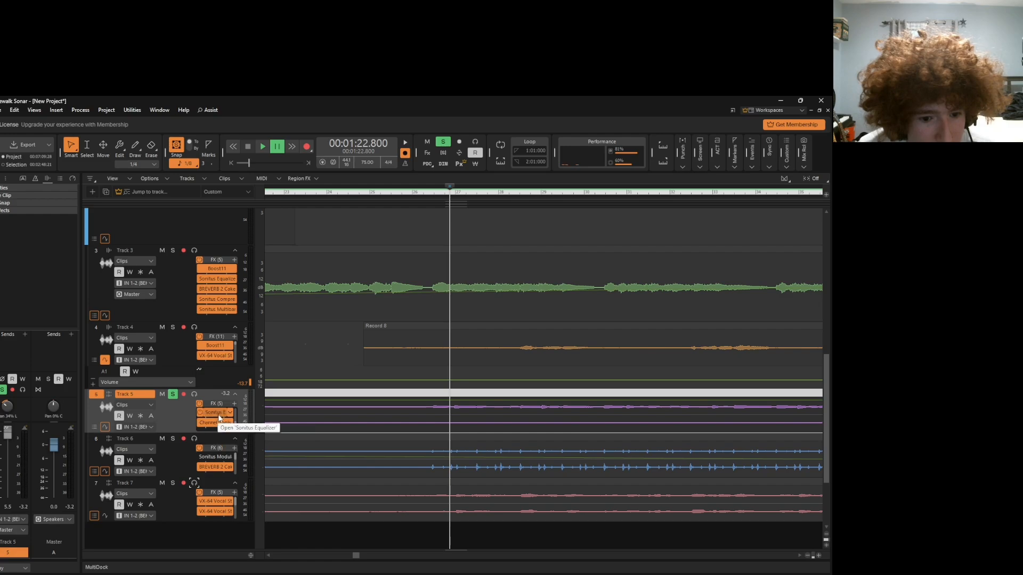
double_click(216, 413)
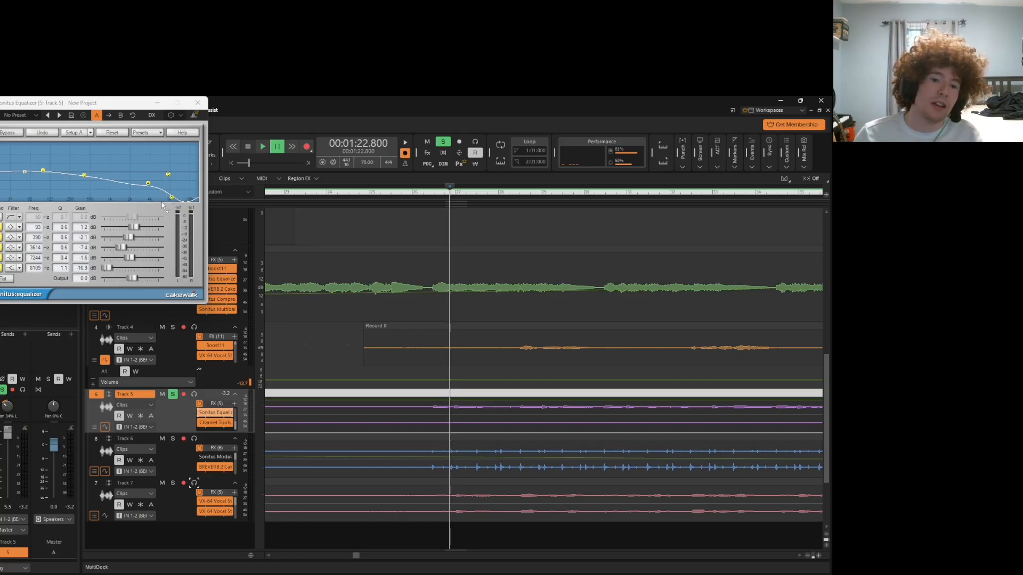
click(197, 103)
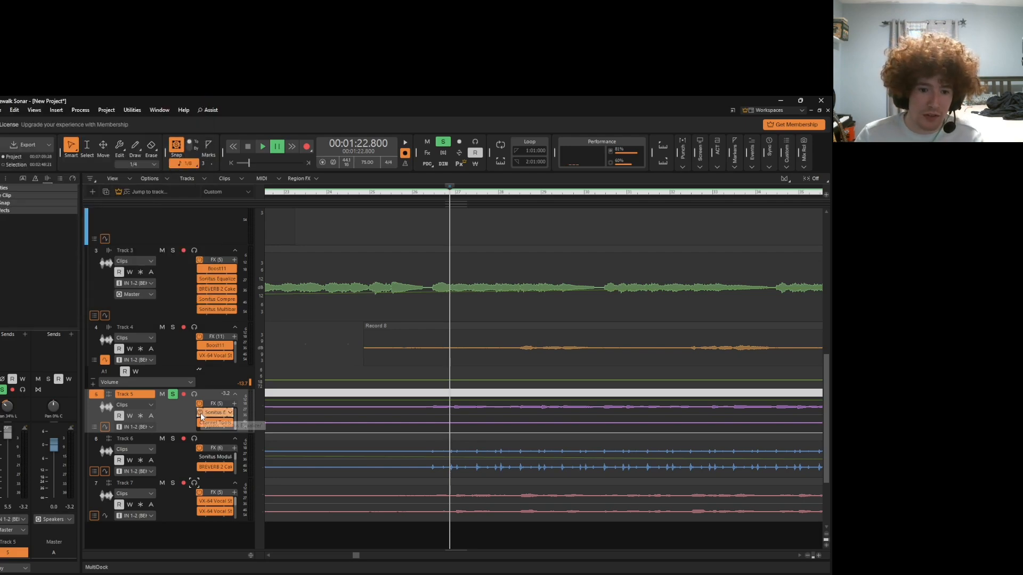
Compare Track 5 with the Sonitus Equalizer bypassed and re-enabled, replaying it from 00:01:16.200, and pause playback.
click(262, 149)
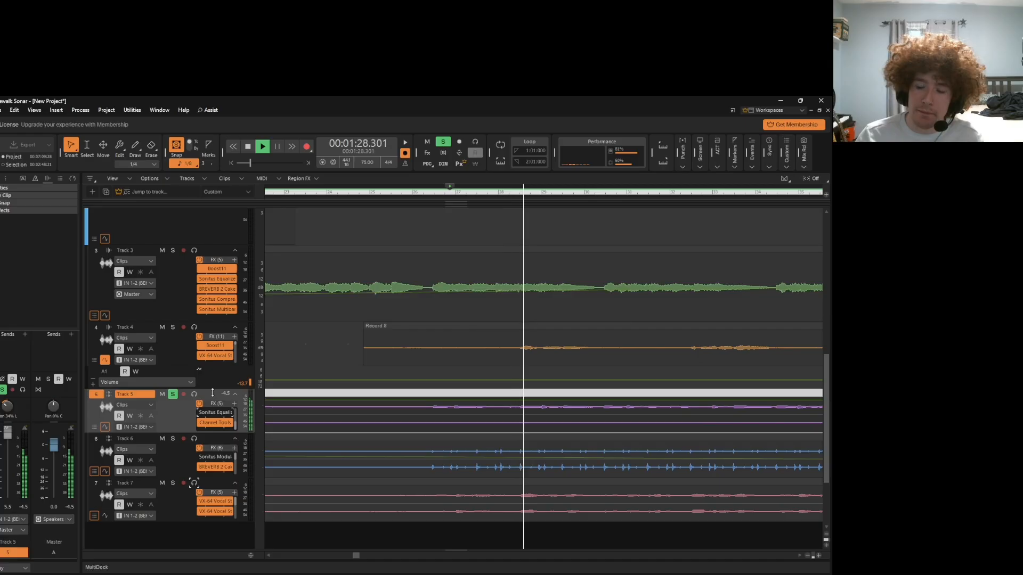
click(329, 416)
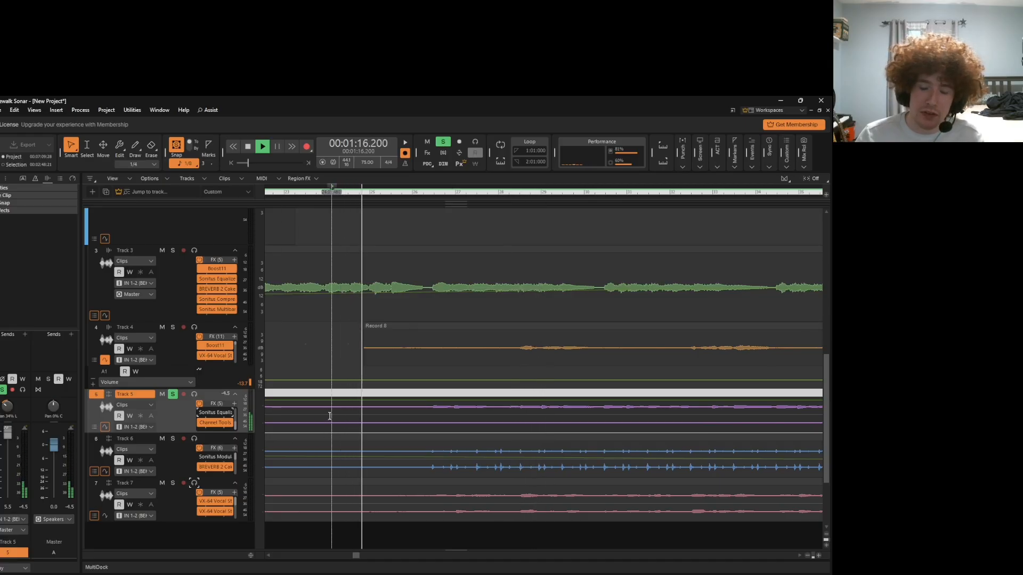
click(199, 413)
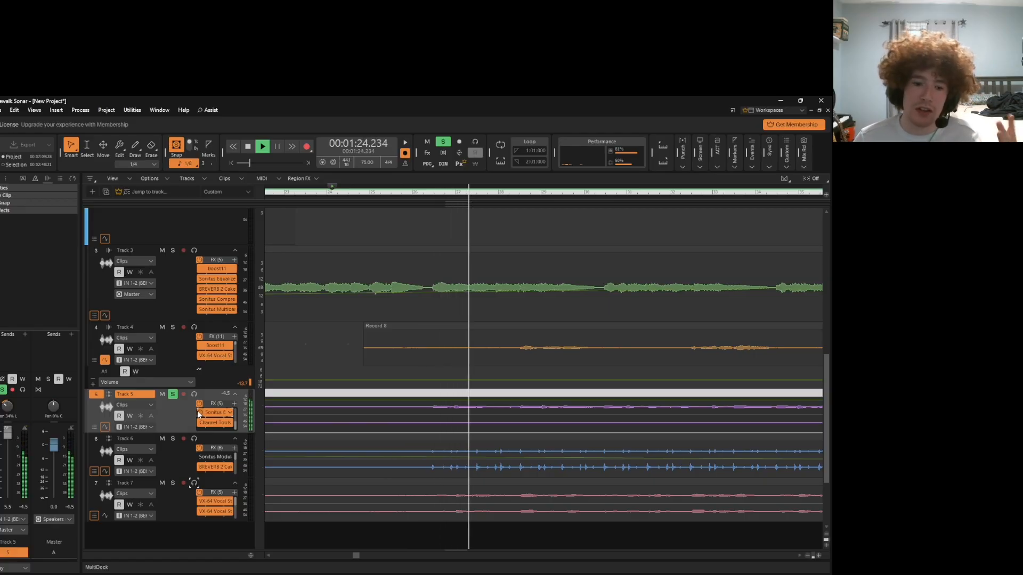
click(262, 148)
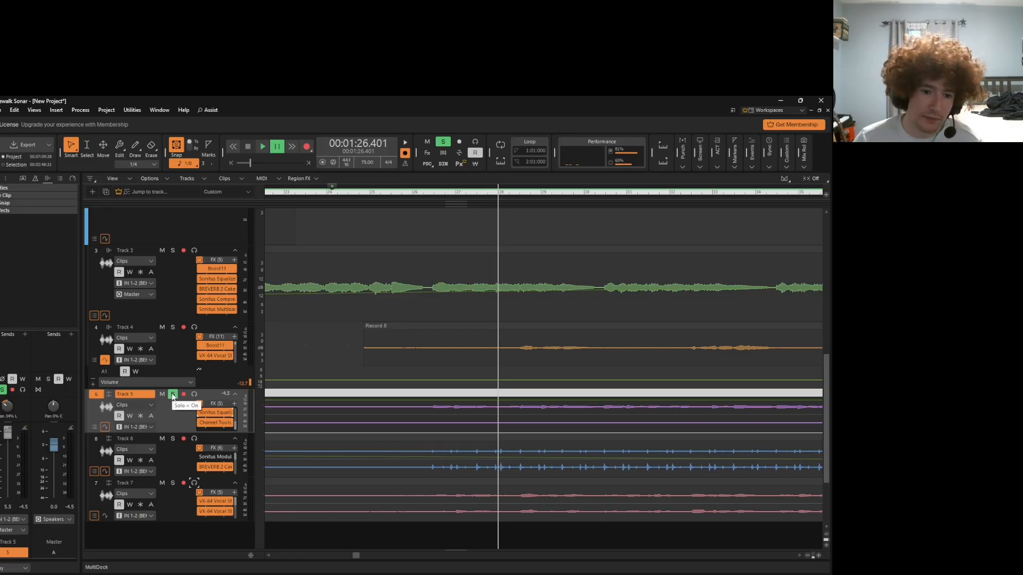
Switch the solo from Track 5 to Track 6 and start playback from 00:01:21.200.
click(173, 394)
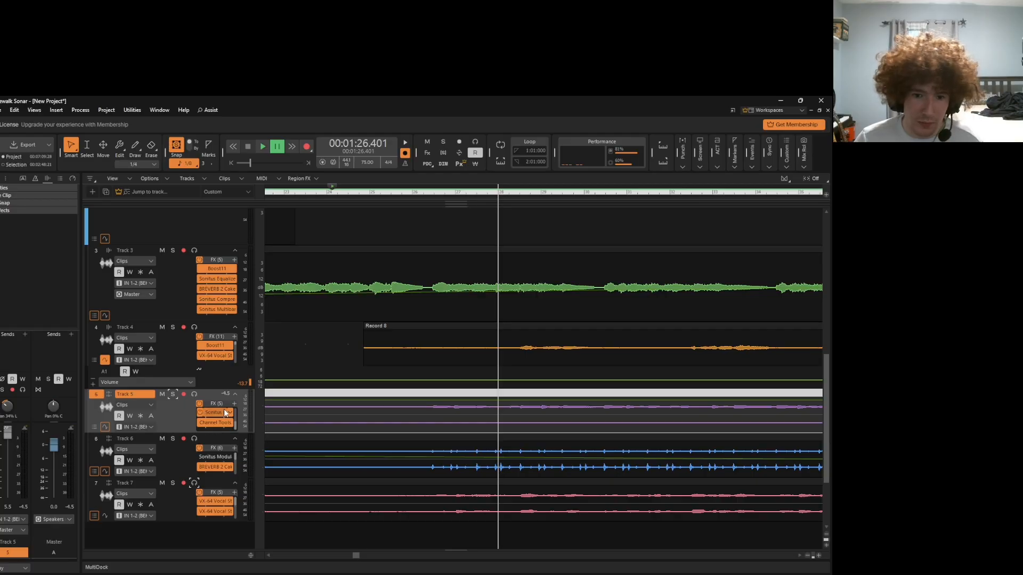
click(183, 456)
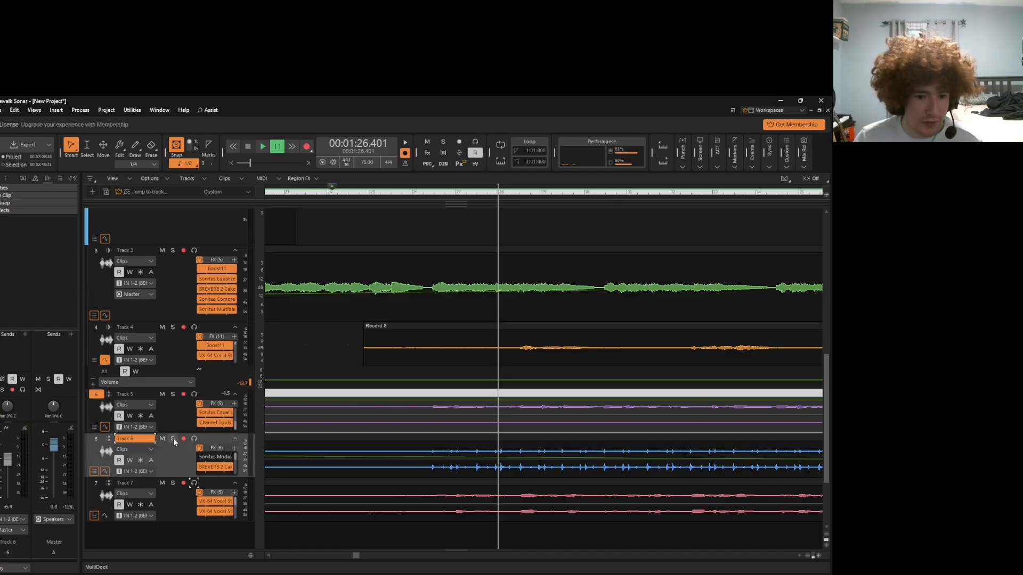
click(173, 438)
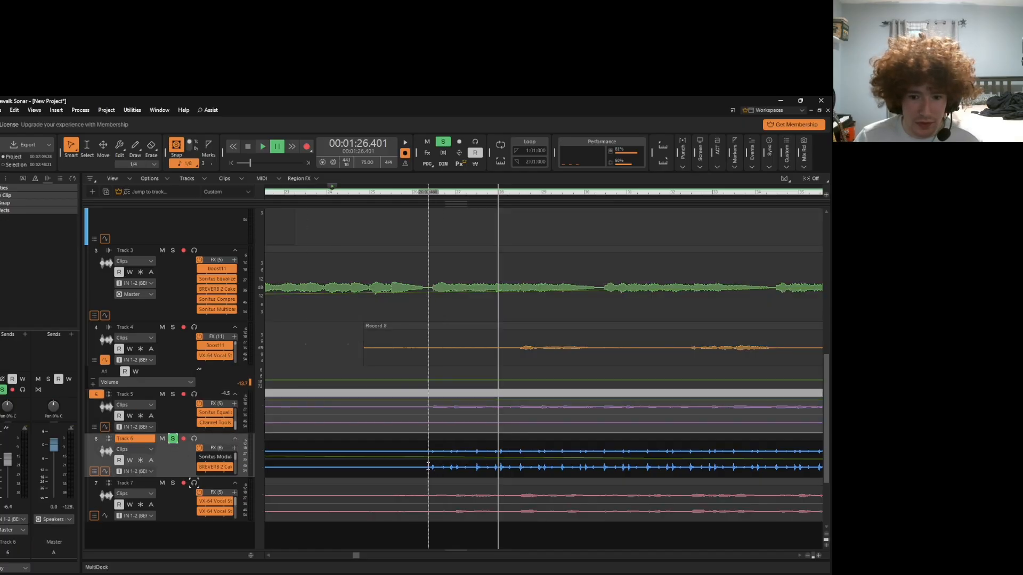
click(426, 467)
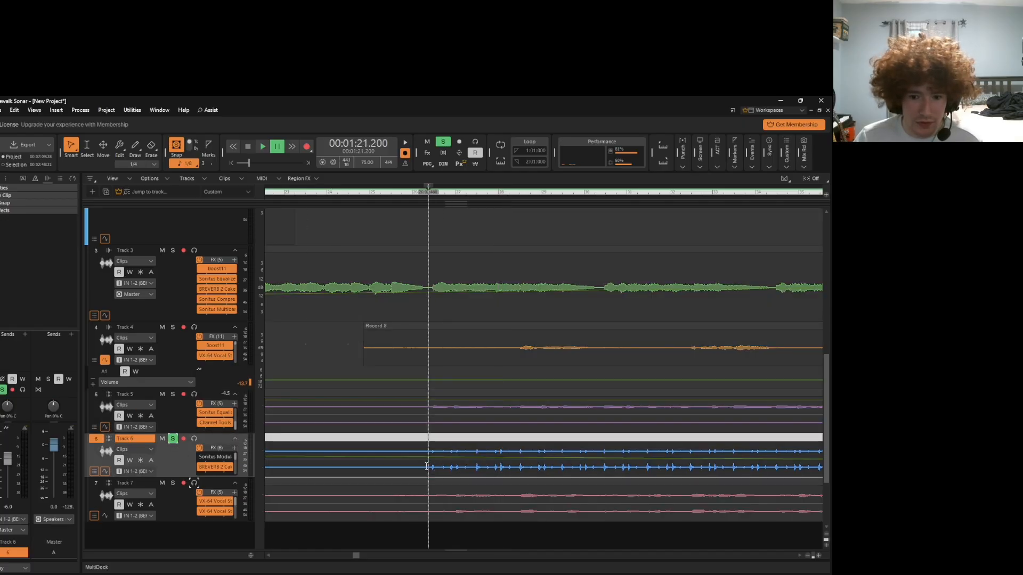
click(265, 152)
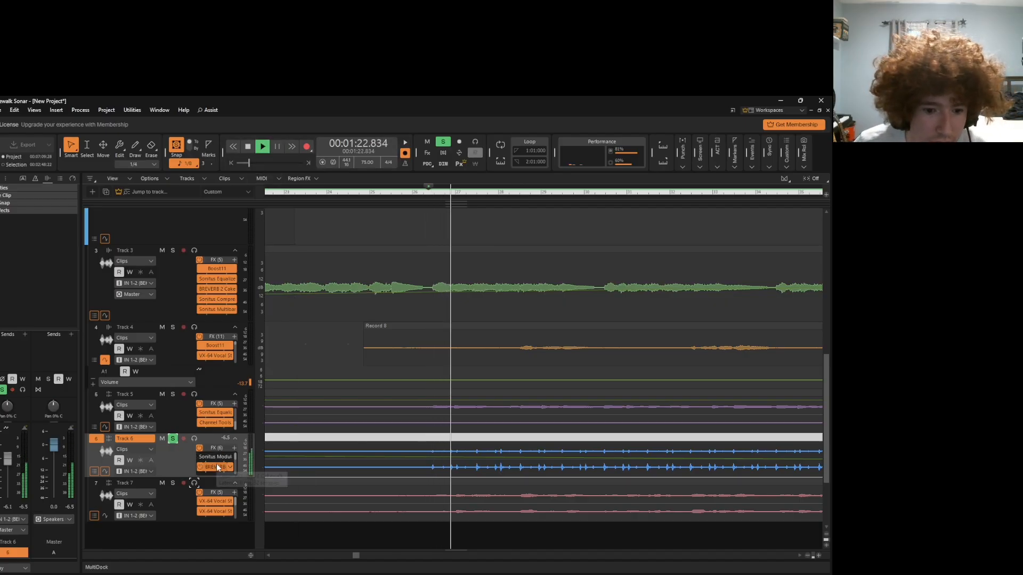
While Track 6 plays, look through its effects chain, open its Sonitus Equalizer to examine the settings, and close it.
scroll(218, 467, down, 2)
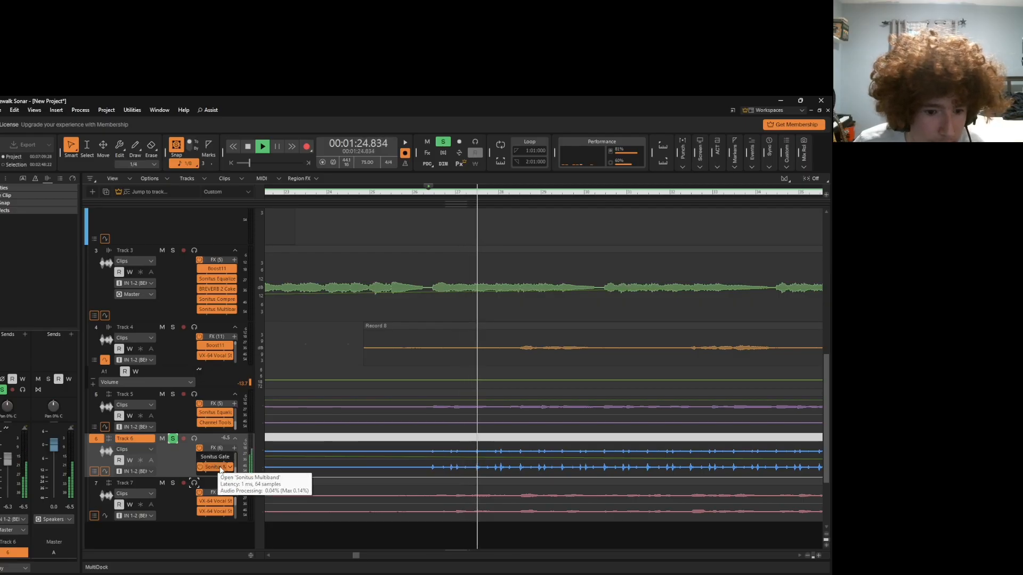
scroll(222, 466, up, 1)
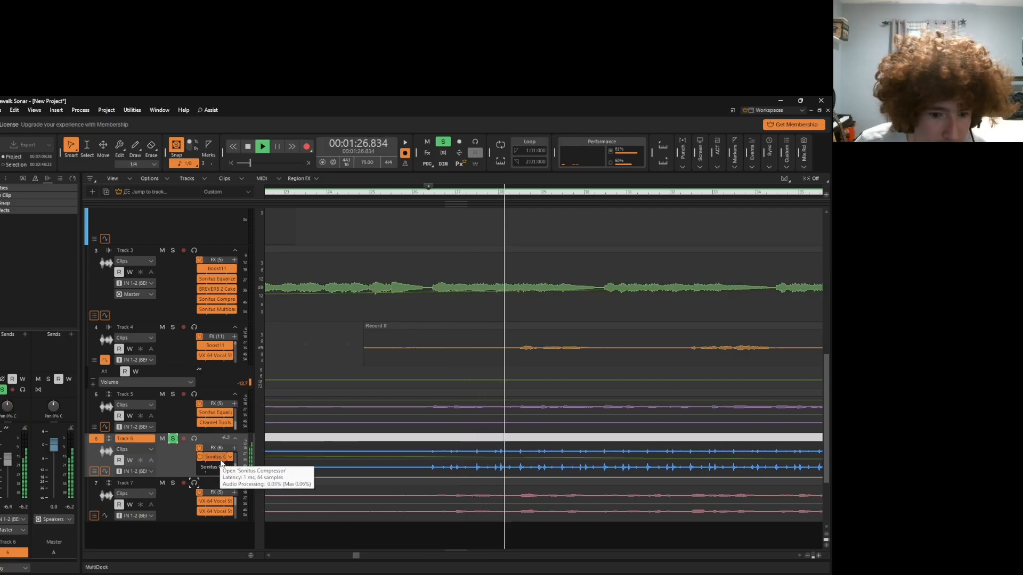
scroll(222, 463, up, 1)
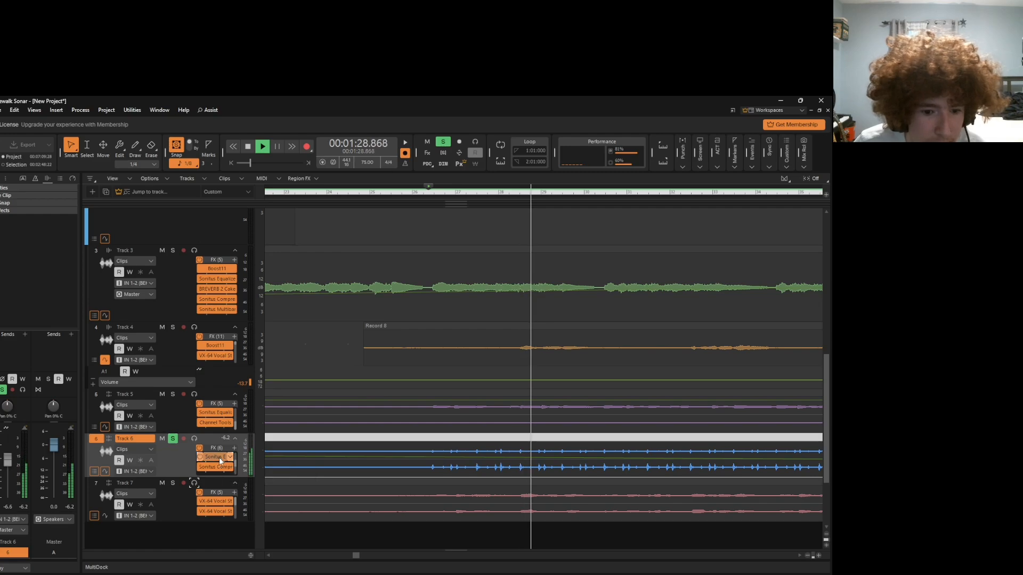
double_click(220, 459)
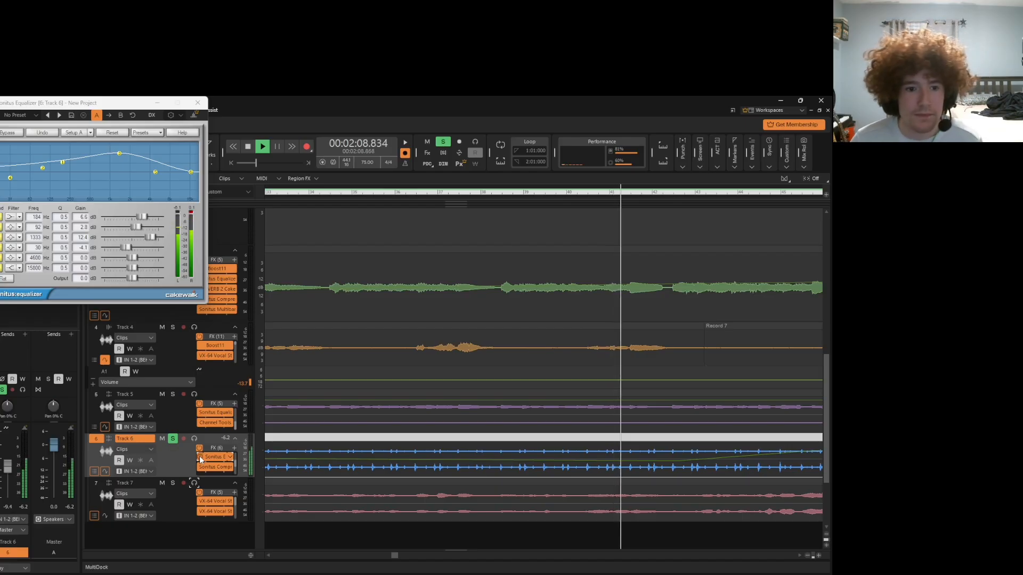
click(198, 102)
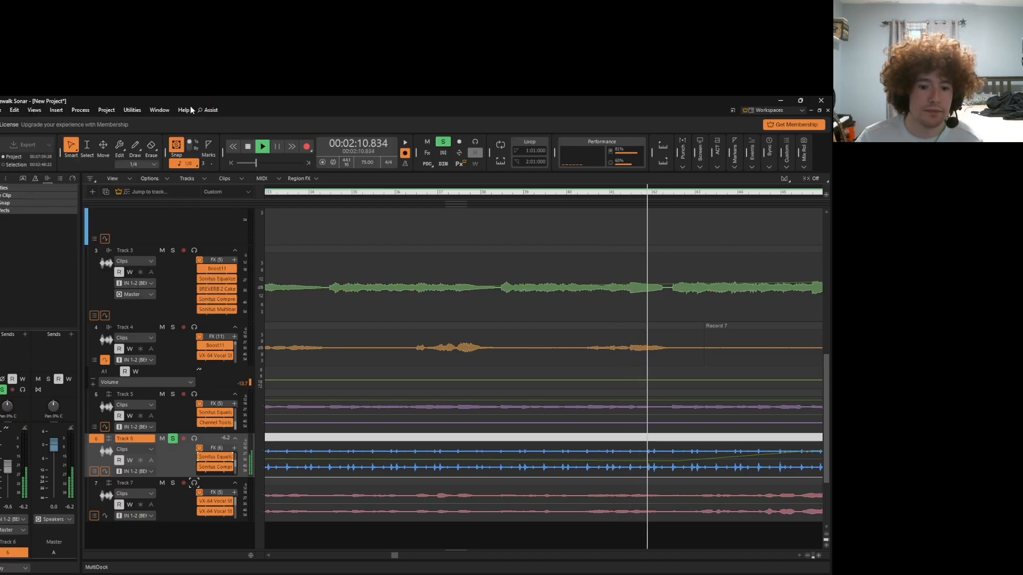
Pause playback and move the playback position back to just before Track 6's waveform becomes active.
click(265, 147)
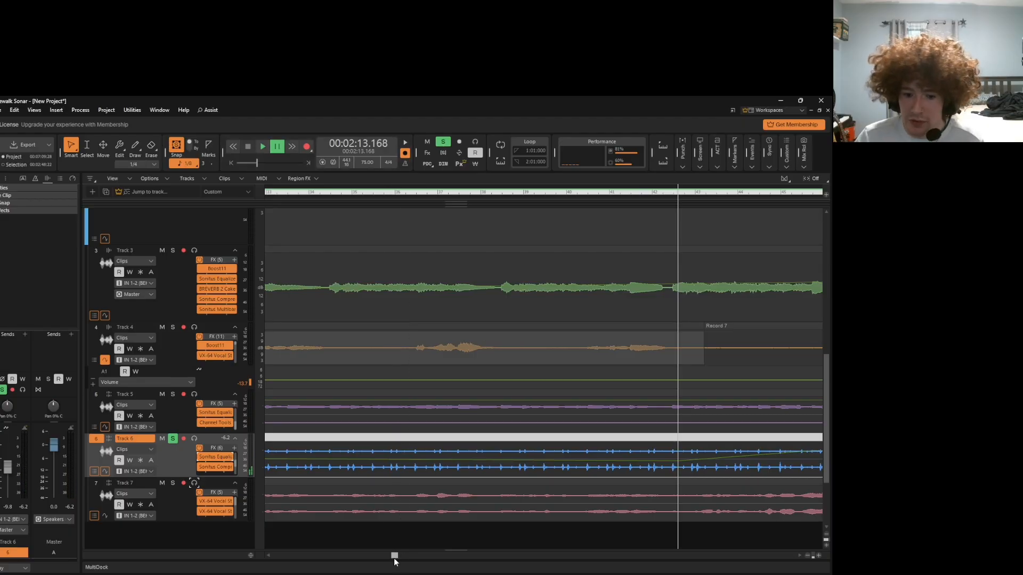
drag(394, 560, 357, 561)
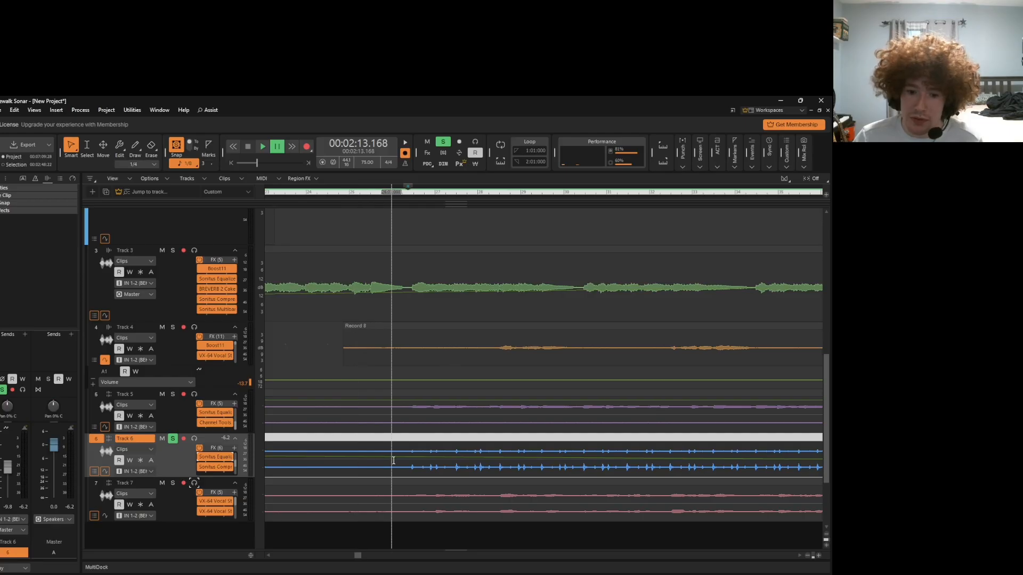
click(393, 460)
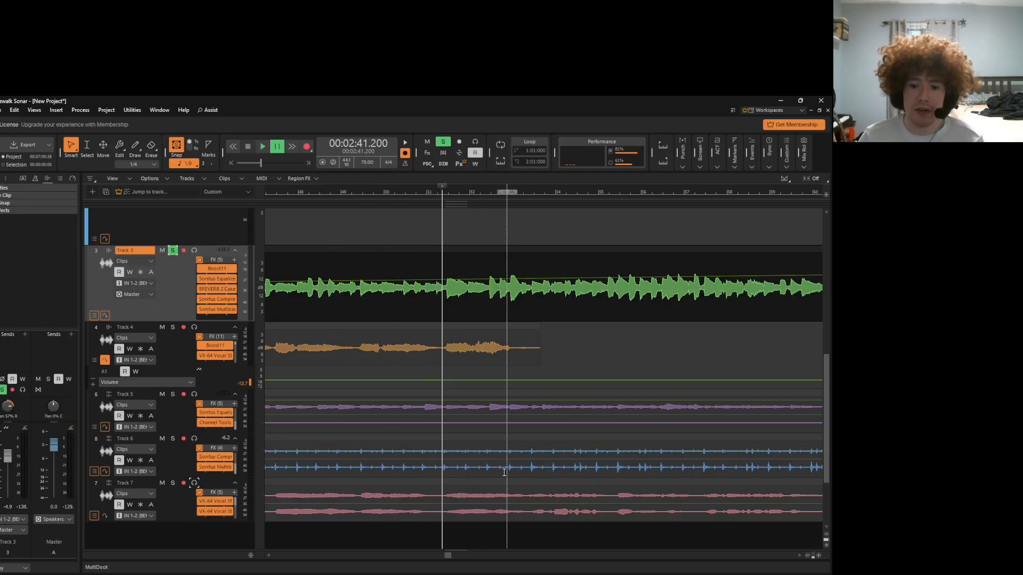
Listen to soloed Track 3 with its effects from 00:02:13.200, jump ahead through its louder sections, and pause playback.
drag(448, 556, 425, 555)
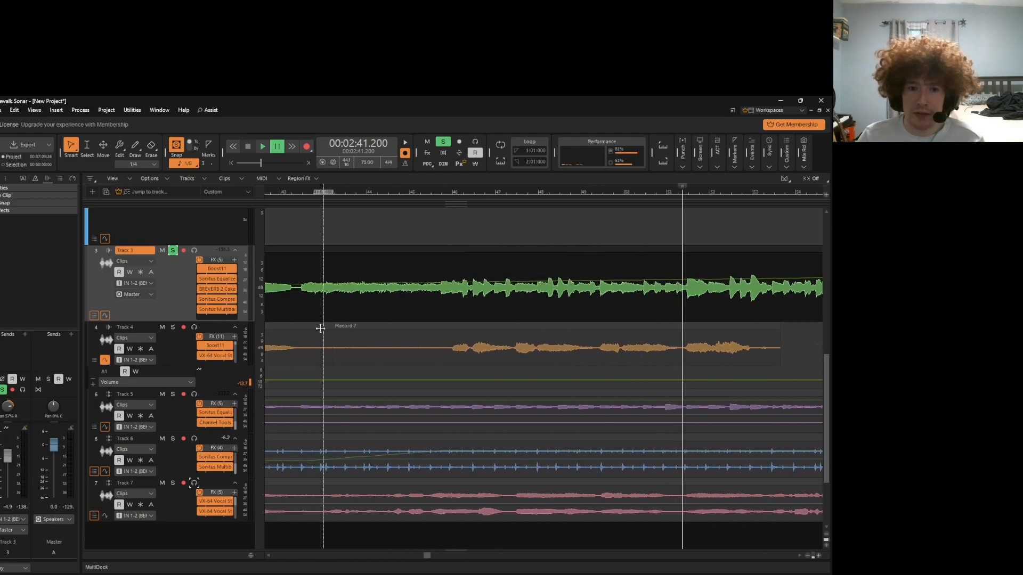
click(308, 310)
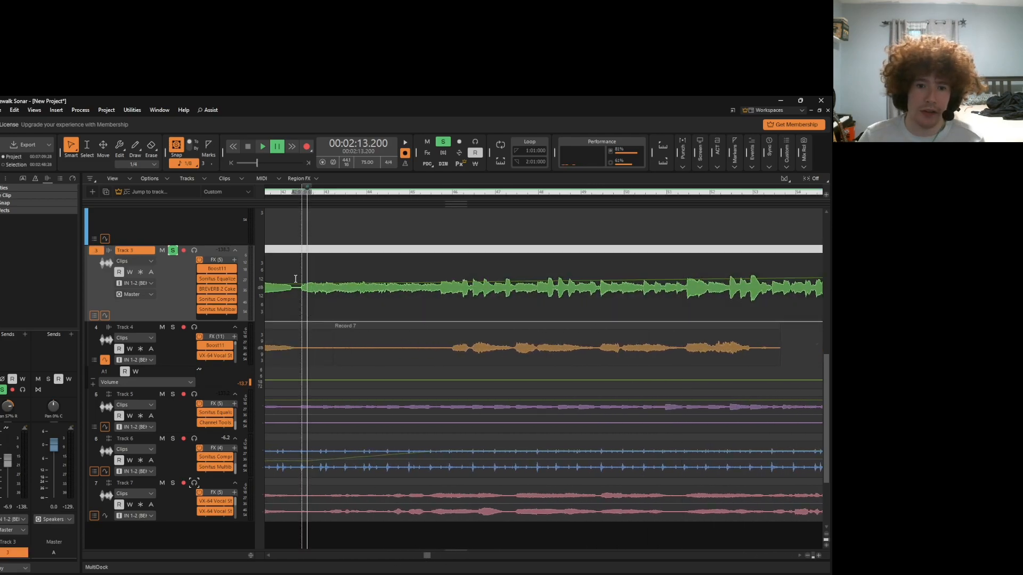
click(263, 147)
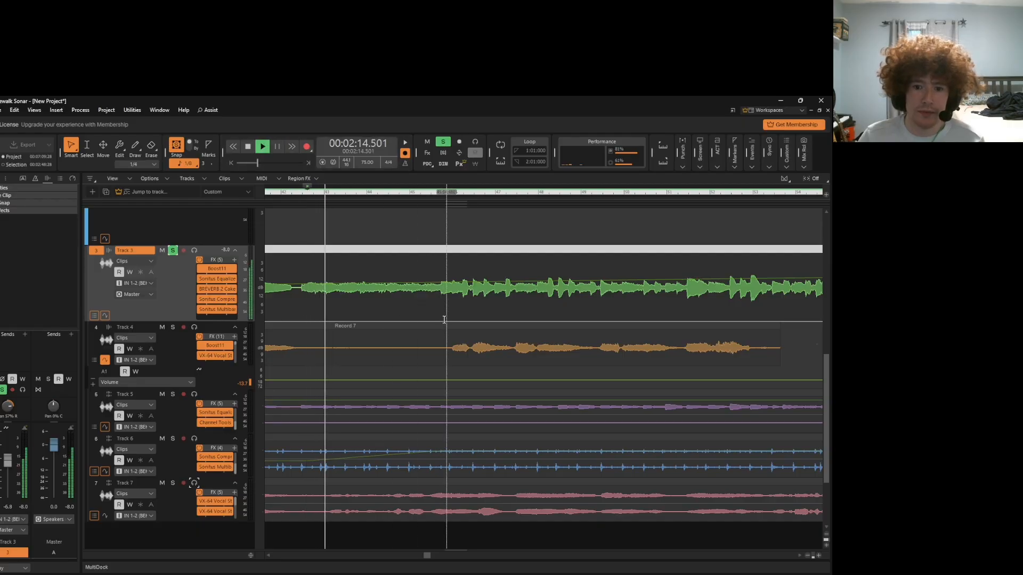
click(440, 317)
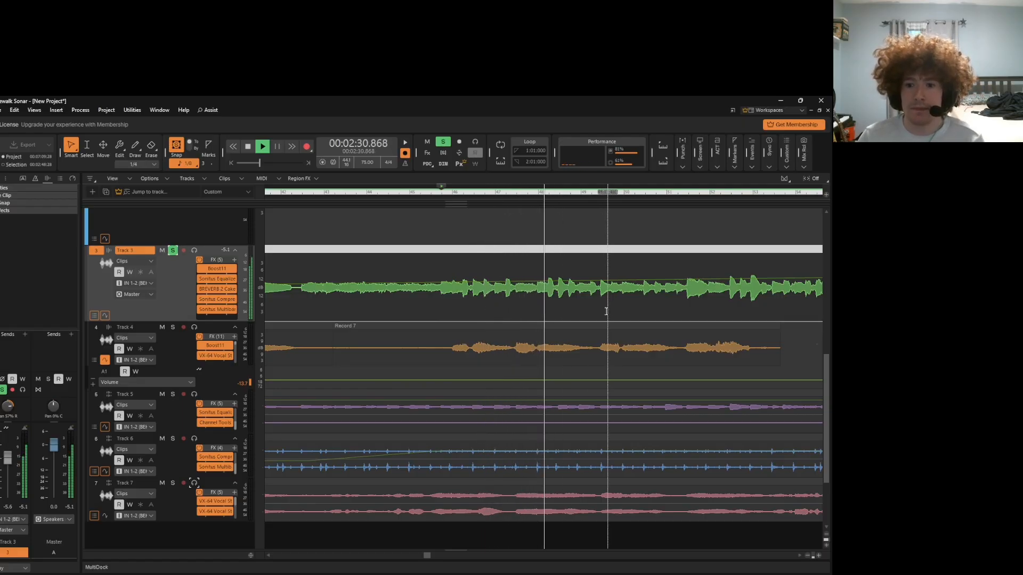
click(684, 311)
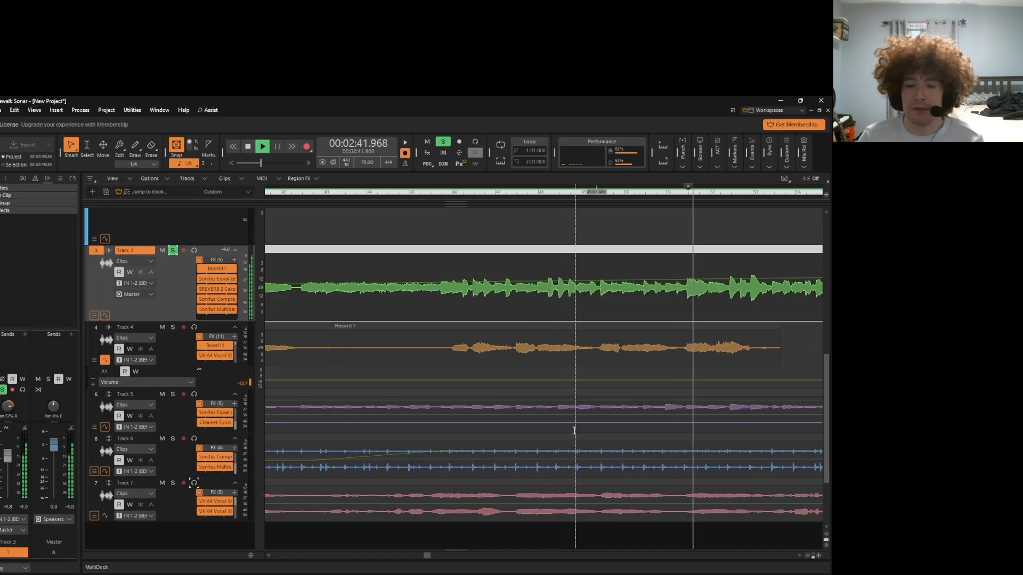
drag(425, 555, 459, 561)
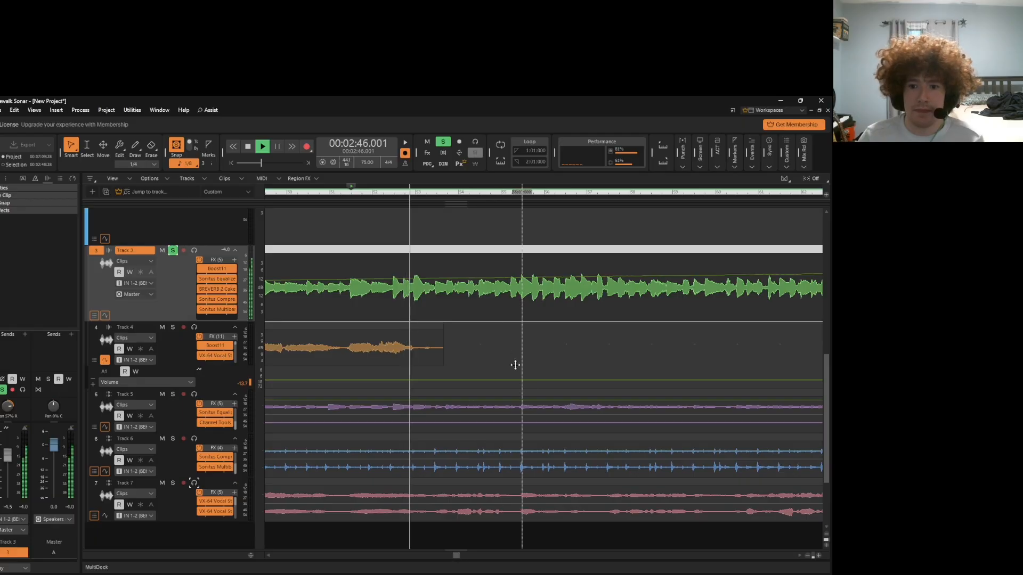
click(513, 319)
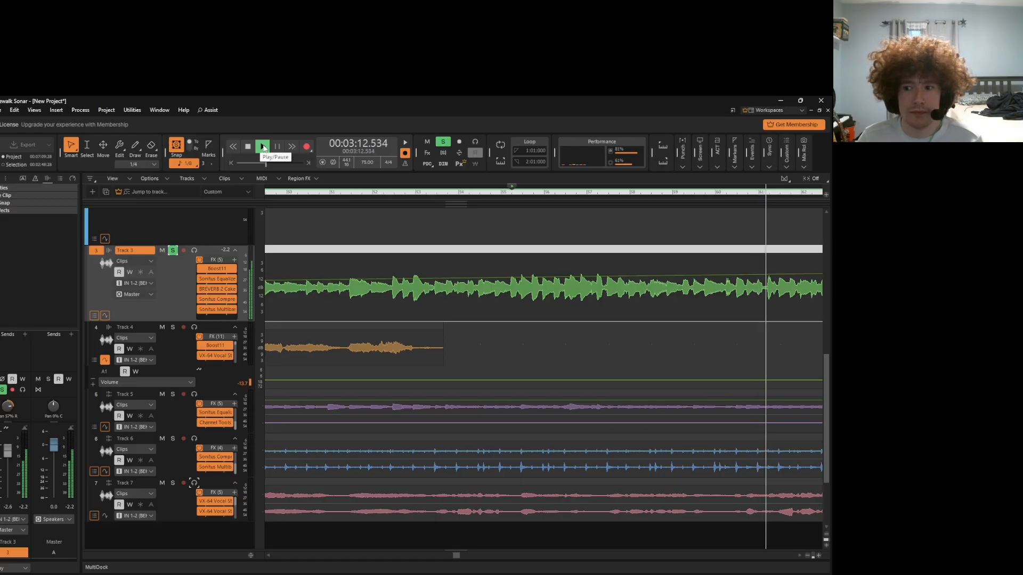
click(263, 147)
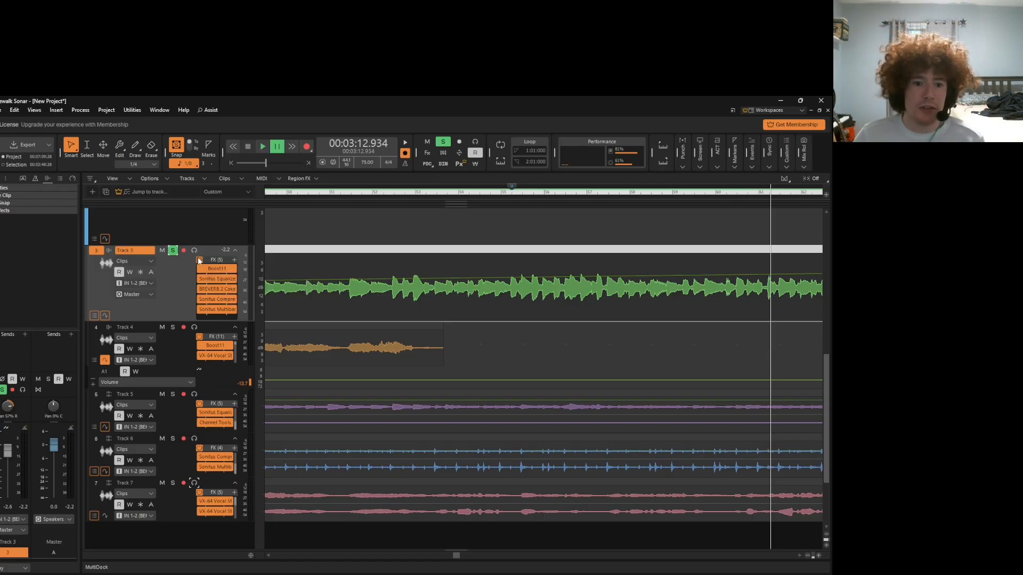
Bypass Track 3's whole effects chain, play it from 00:02:43.600, skip ahead to a louder section, and pause playback.
key(space)
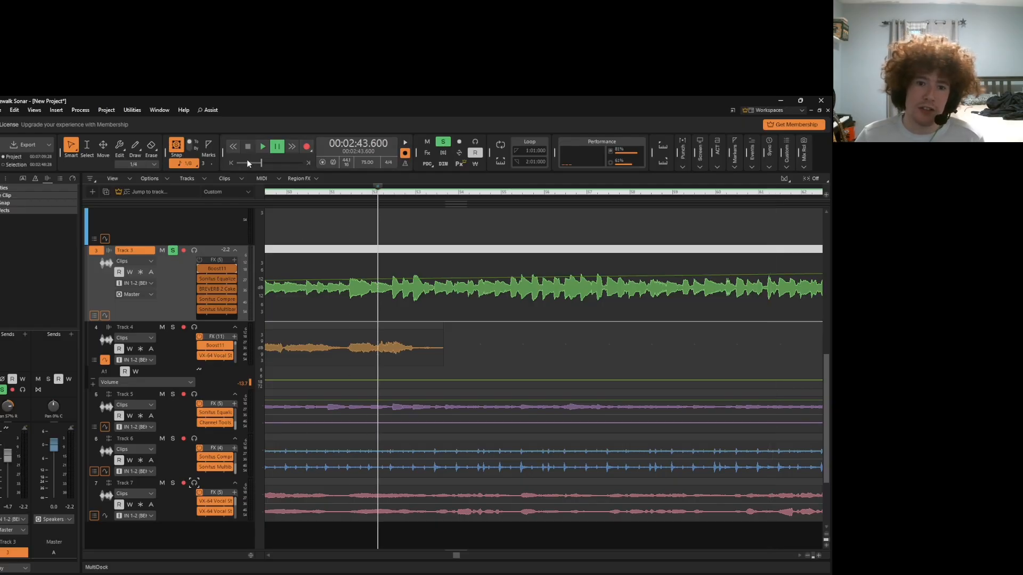
click(262, 147)
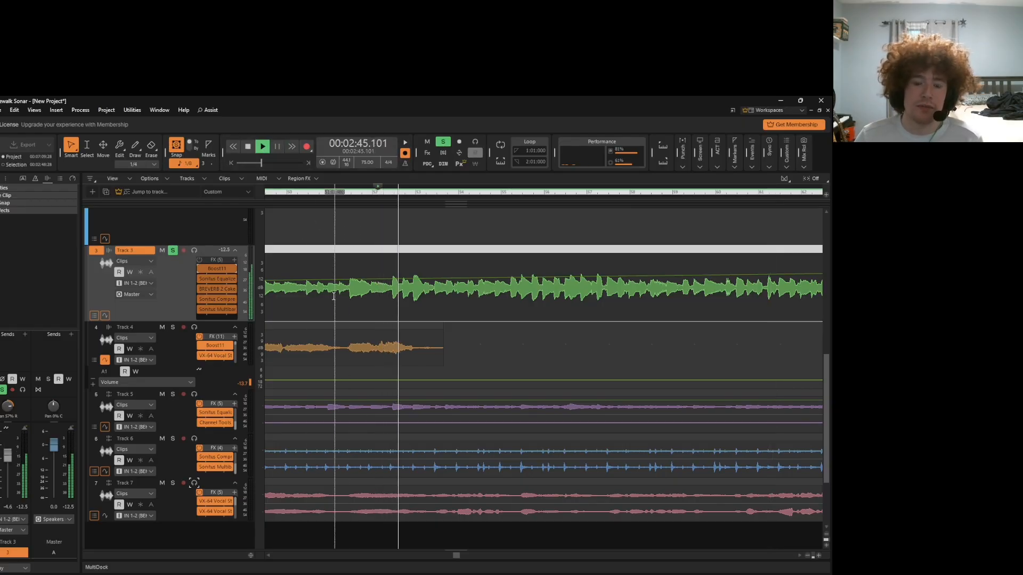
click(528, 313)
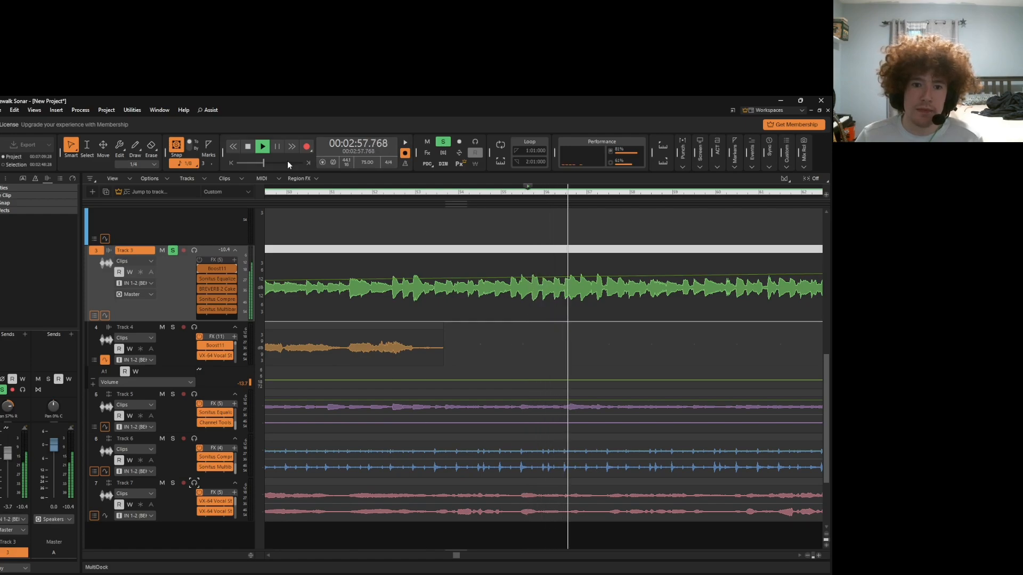
click(263, 147)
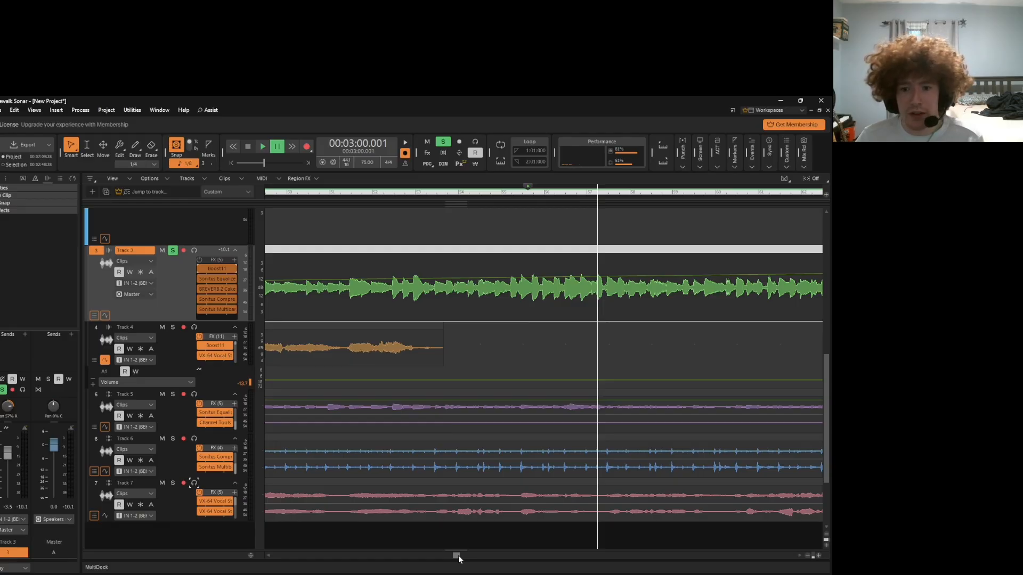
mouse_move(459, 558)
mouse_down()
mouse_move(387, 558)
mouse_move(524, 564)
mouse_move(454, 557)
mouse_move(490, 567)
mouse_move(463, 570)
mouse_up()
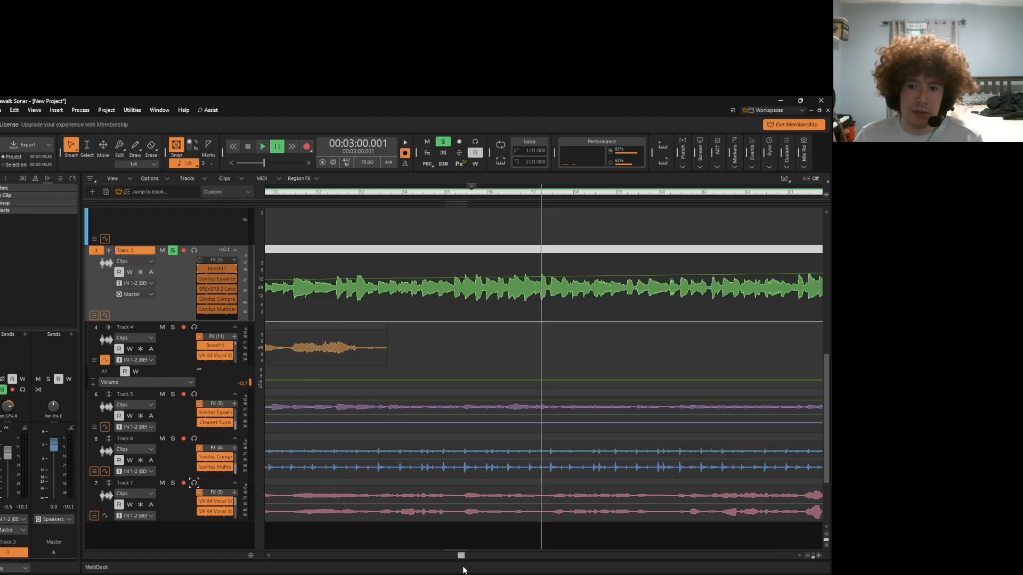
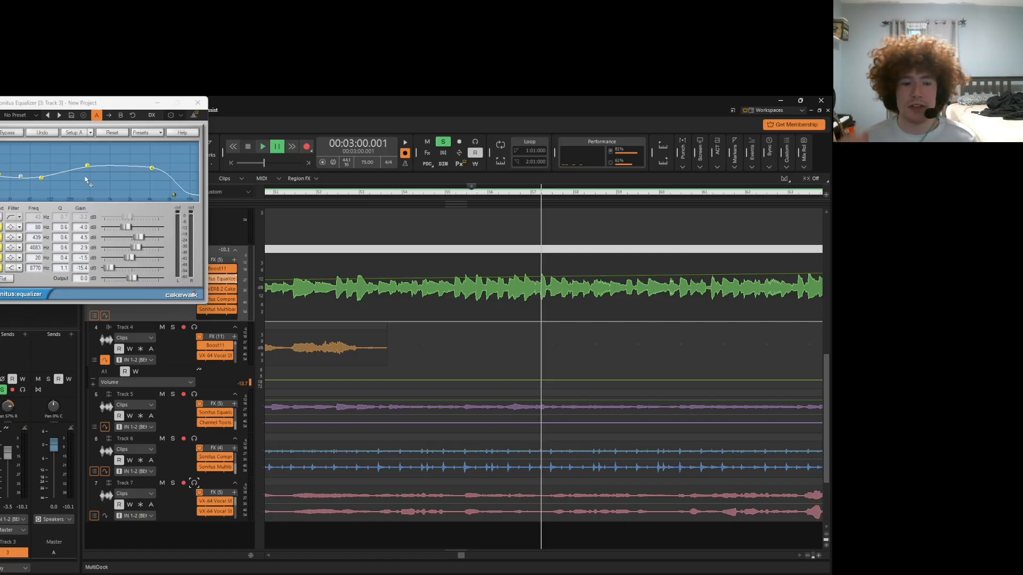
Close Track 3's Sonitus Equalizer and examine the settings of its BREVERB 2 and Sonitus Compressor effects, closing each one.
click(198, 103)
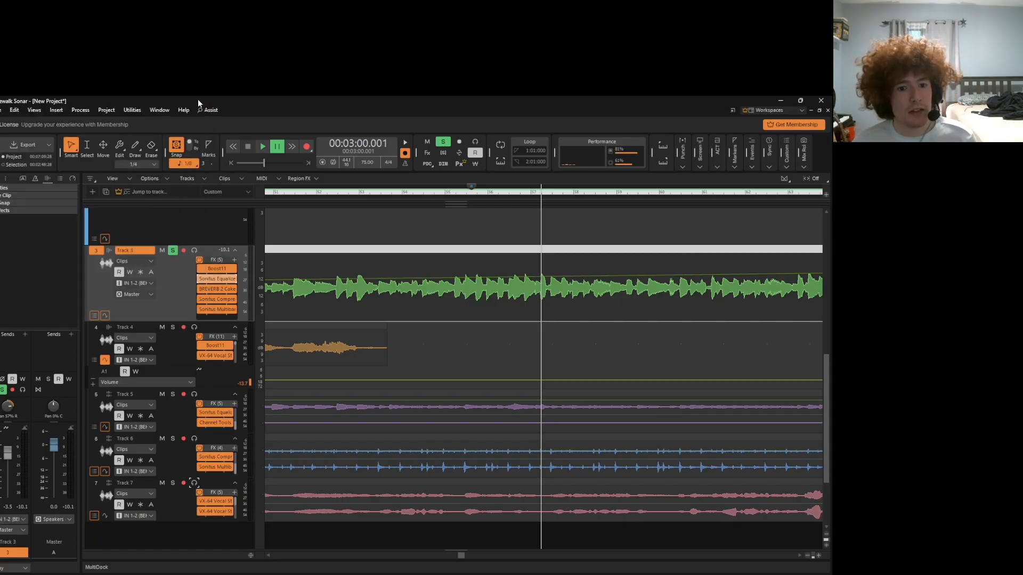
double_click(224, 289)
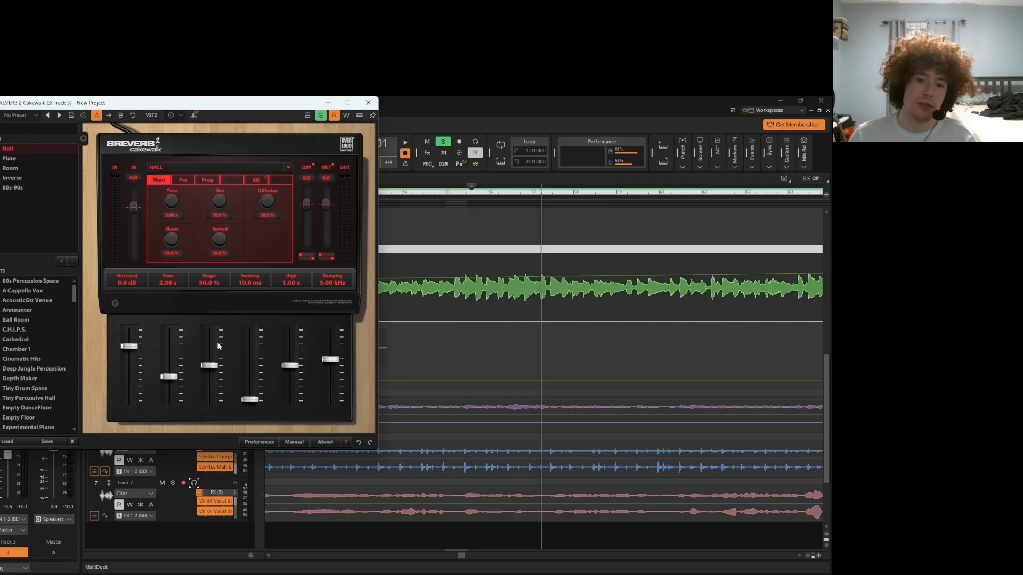
click(372, 102)
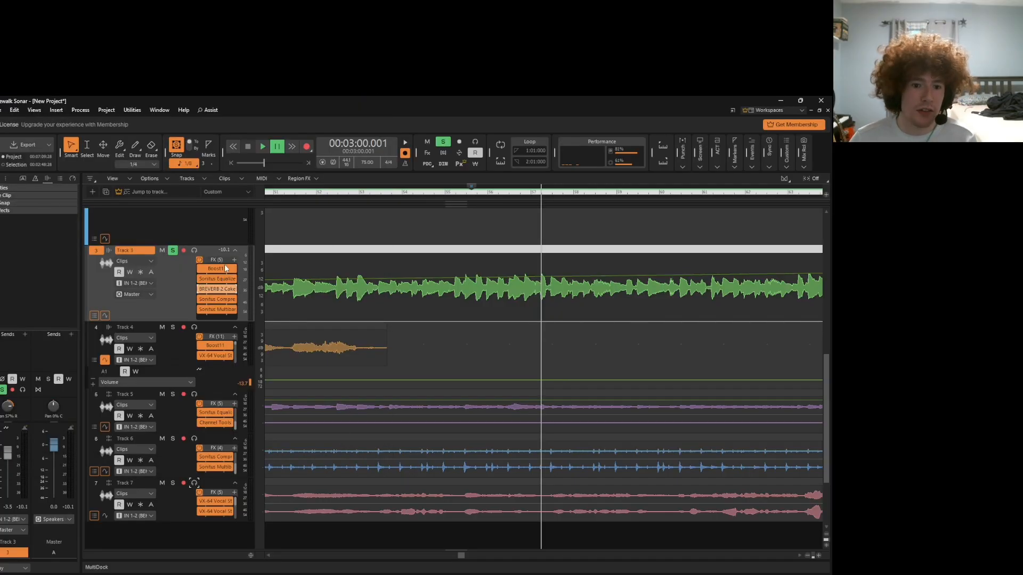
double_click(219, 301)
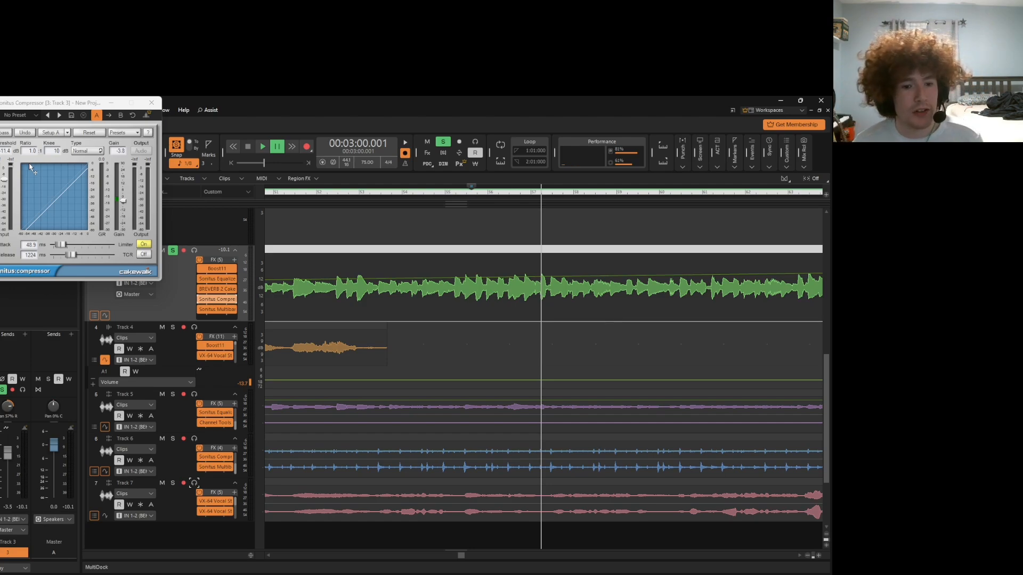
click(148, 105)
Open Track 3's Sonitus Multiband, review the individual settings of its five bands, and close the effect.
double_click(222, 309)
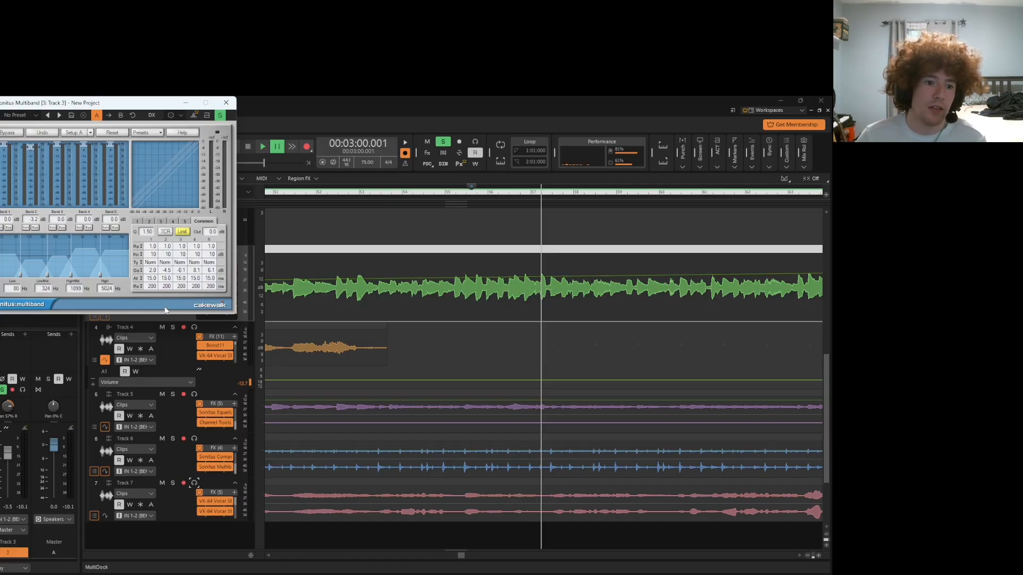
click(185, 222)
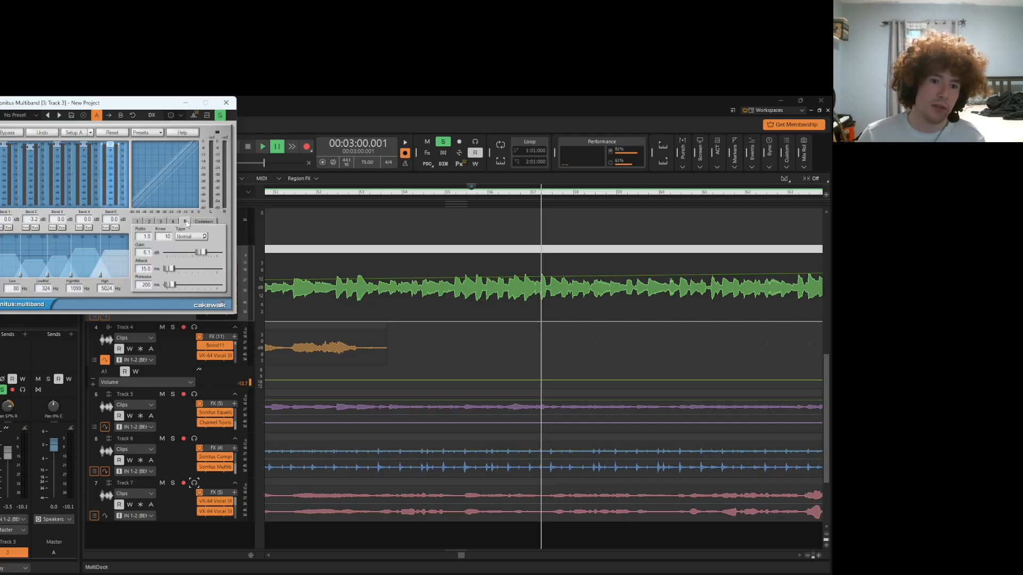
click(172, 221)
click(160, 222)
click(150, 222)
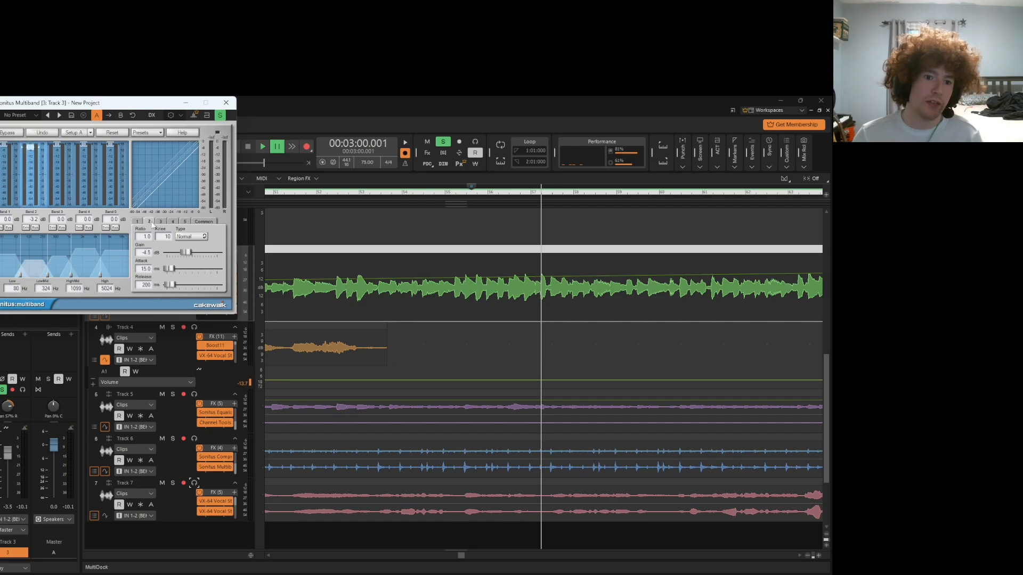
click(139, 222)
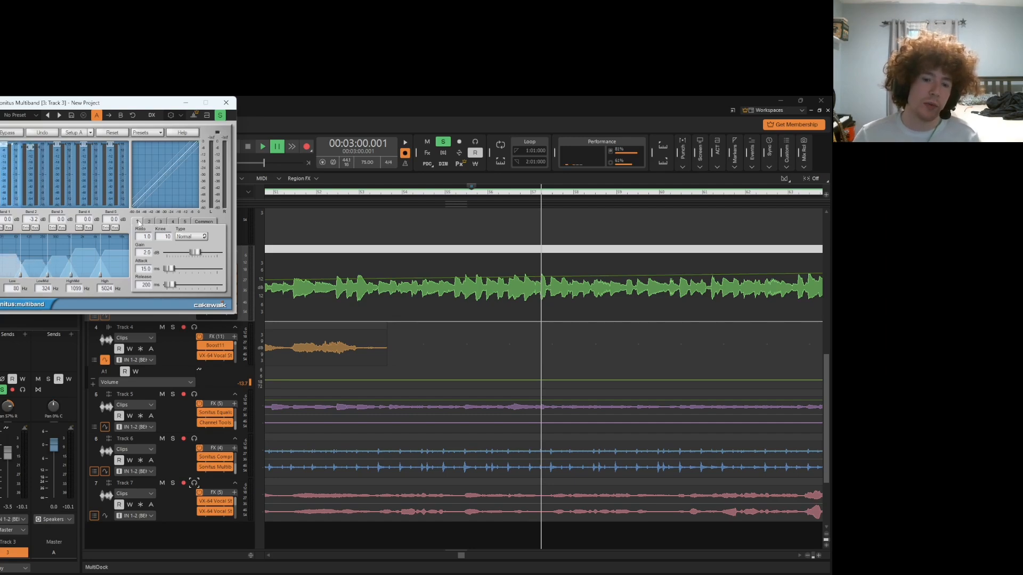
click(186, 222)
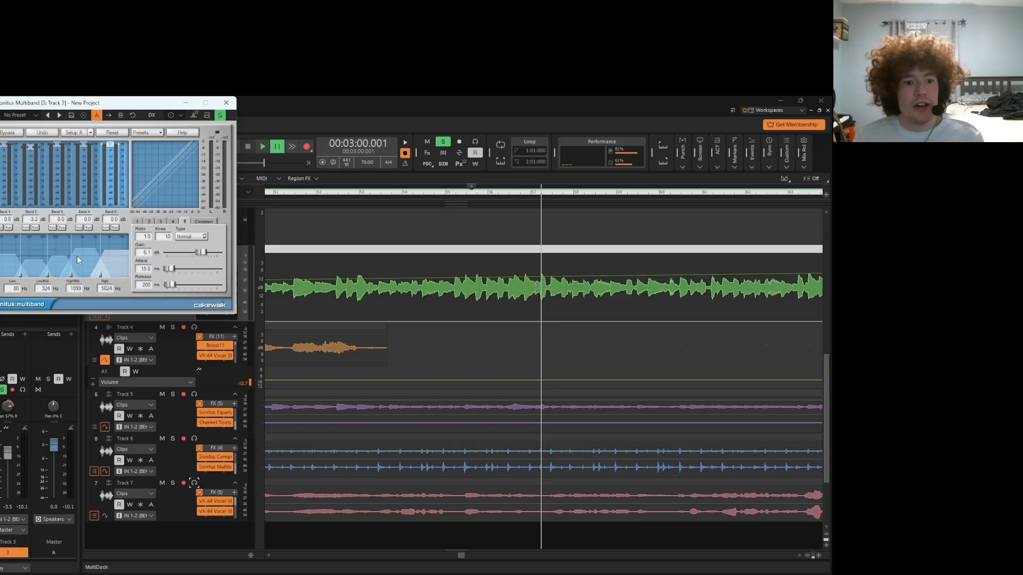
click(226, 103)
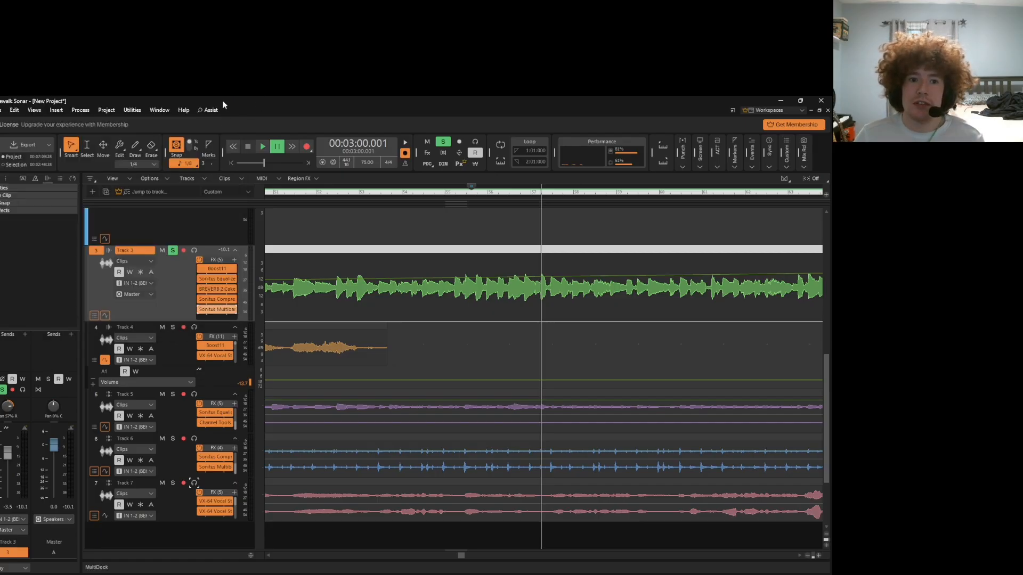
Examine Track 3's volume automation lane around the start of the Record 111 clip, hide the lane, and set the playback position to 00:03:47.600.
click(466, 322)
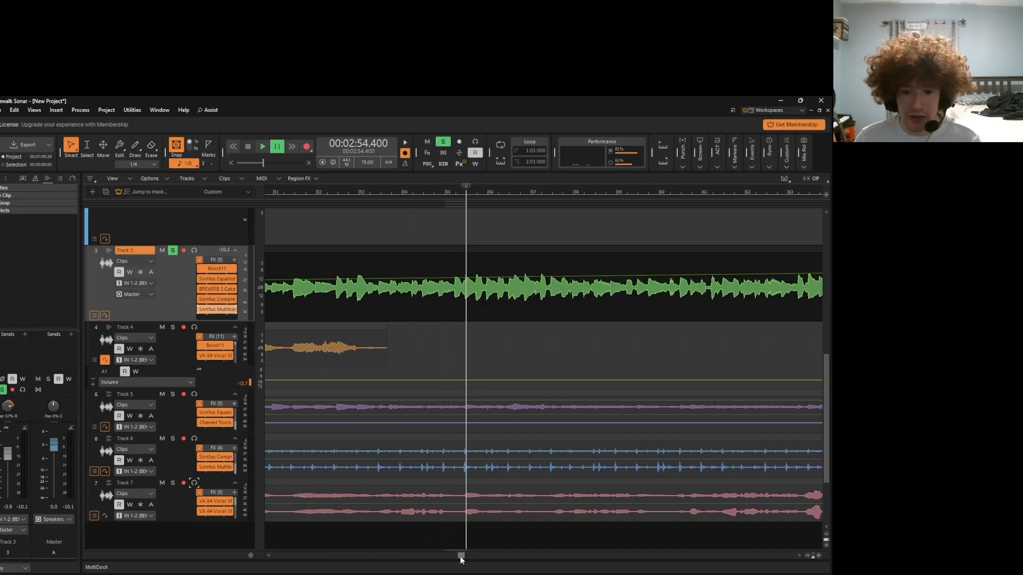
drag(460, 555, 525, 556)
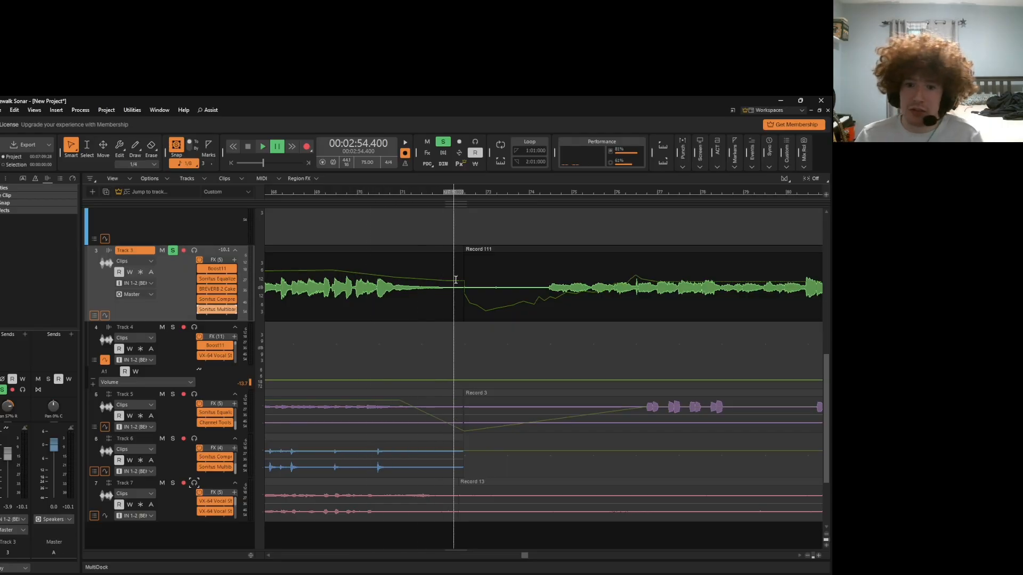
click(105, 316)
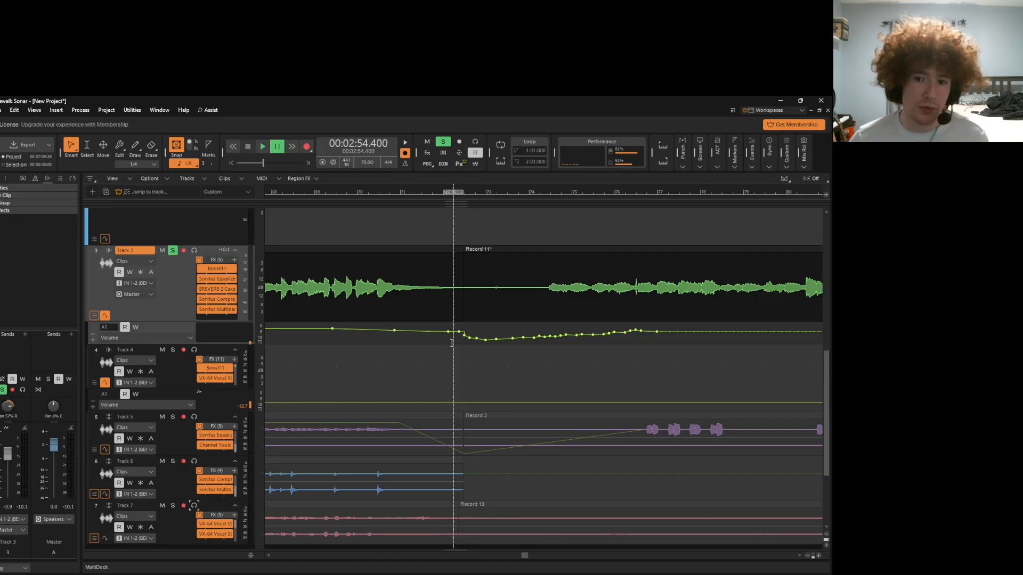
click(446, 353)
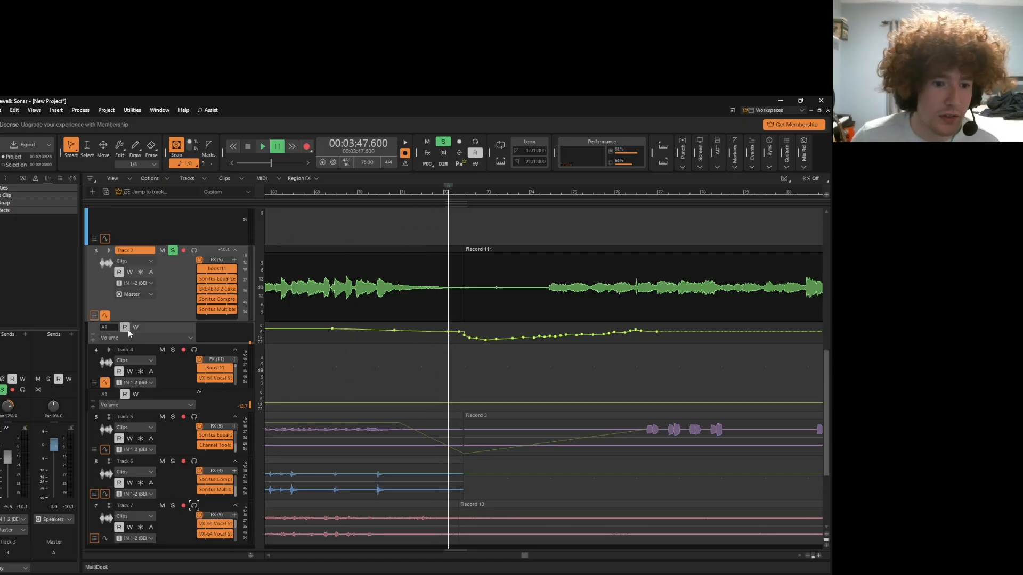
click(105, 317)
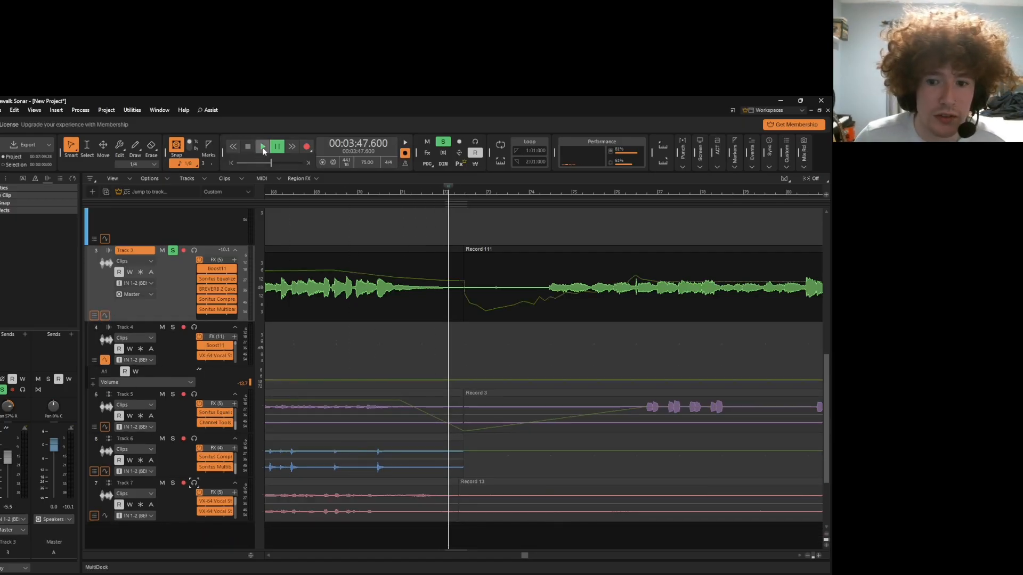
Listen to soloed Track 3 from 00:03:47.600 and again from 00:03:54.800, pausing playback after each pass.
key(space)
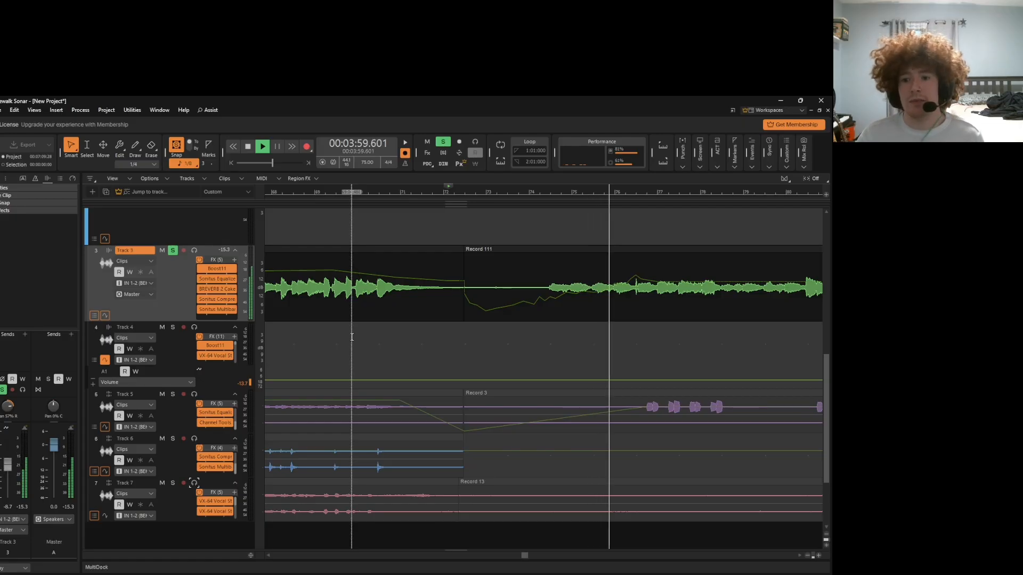
click(277, 147)
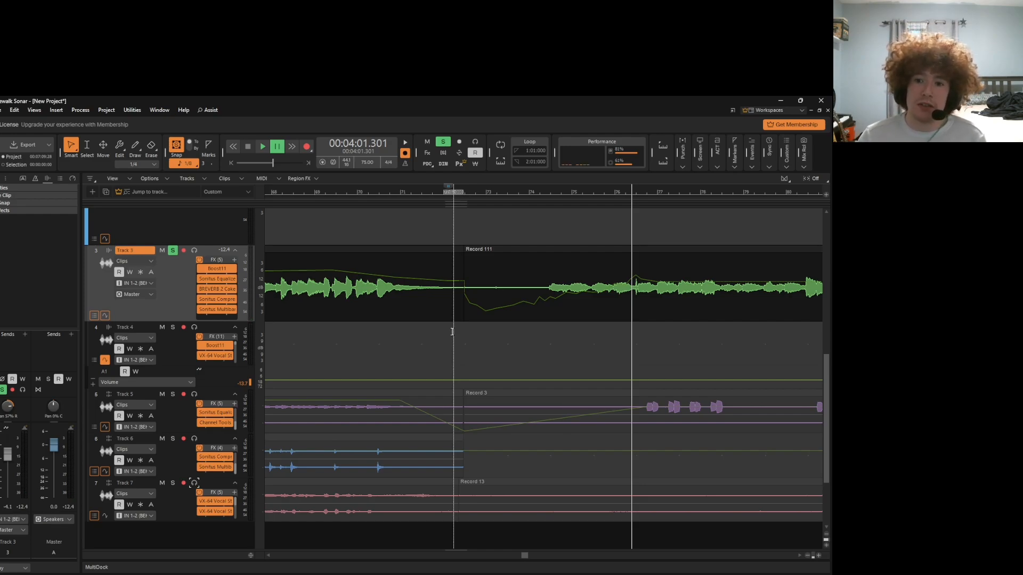
click(542, 350)
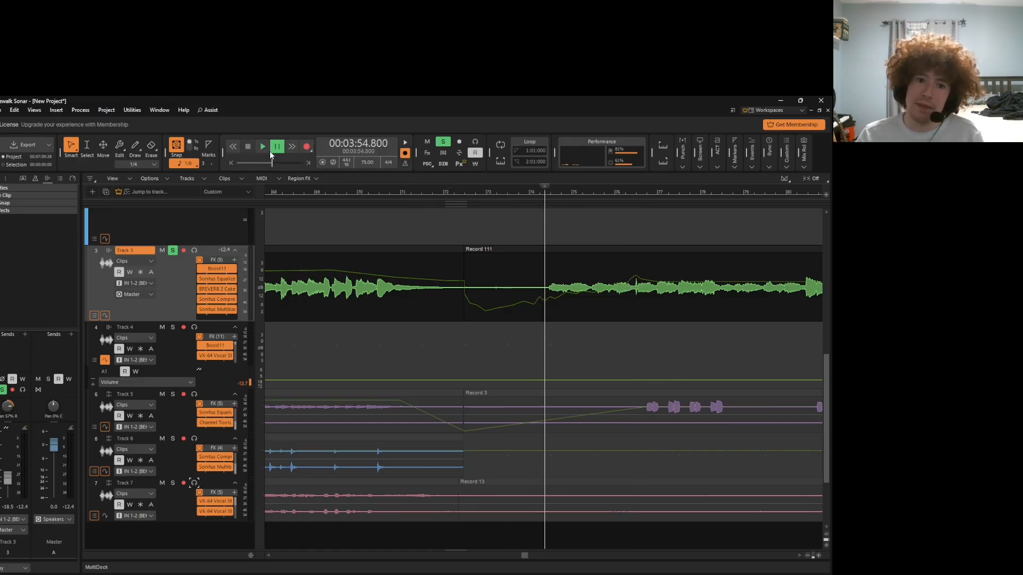
click(267, 150)
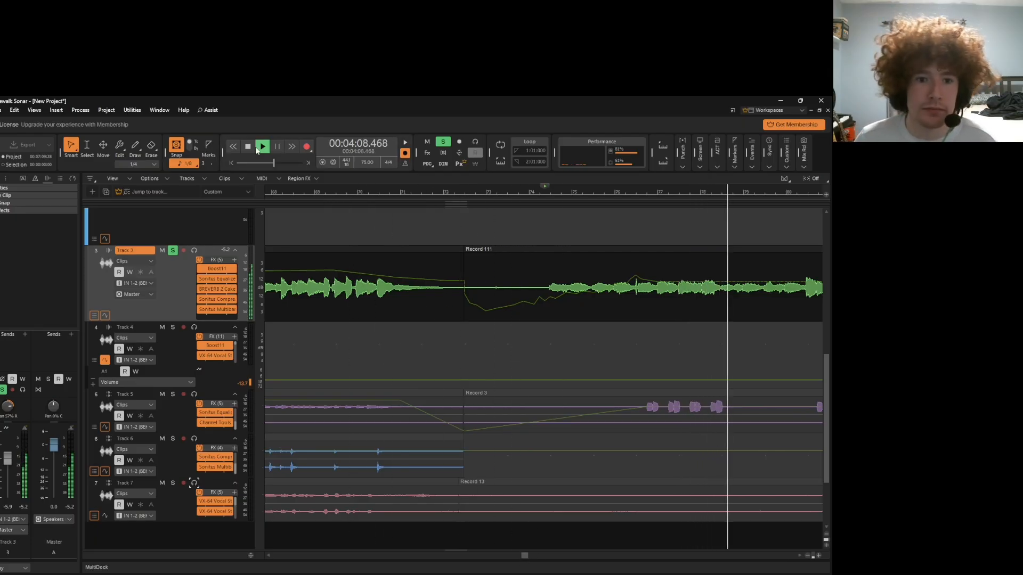
click(277, 146)
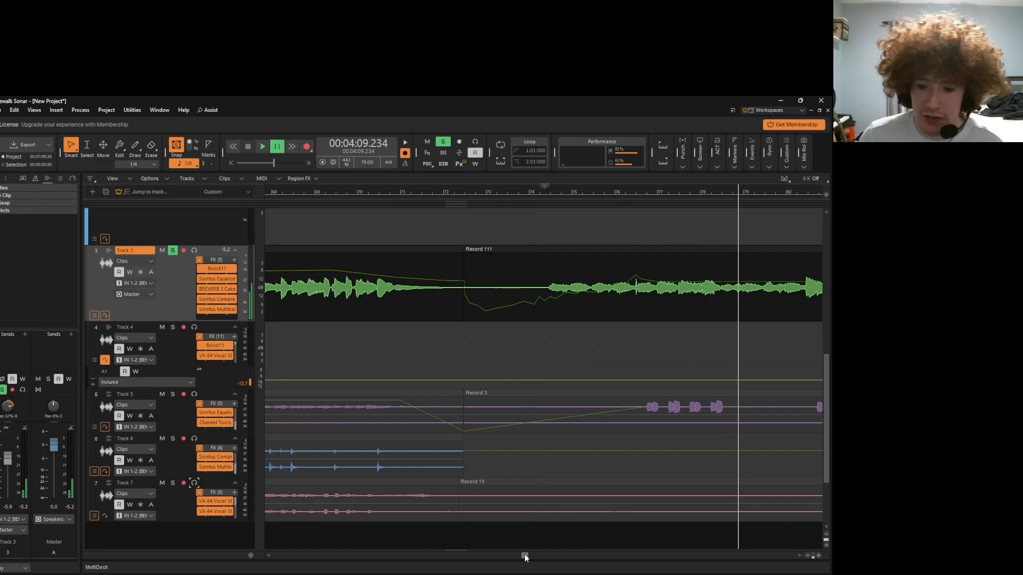
Look ahead through Track 3's remaining waveform and continue listening to the track from 00:04:09.234.
mouse_move(525, 557)
mouse_down()
mouse_move(598, 556)
mouse_move(504, 554)
mouse_move(544, 557)
mouse_move(535, 556)
mouse_up()
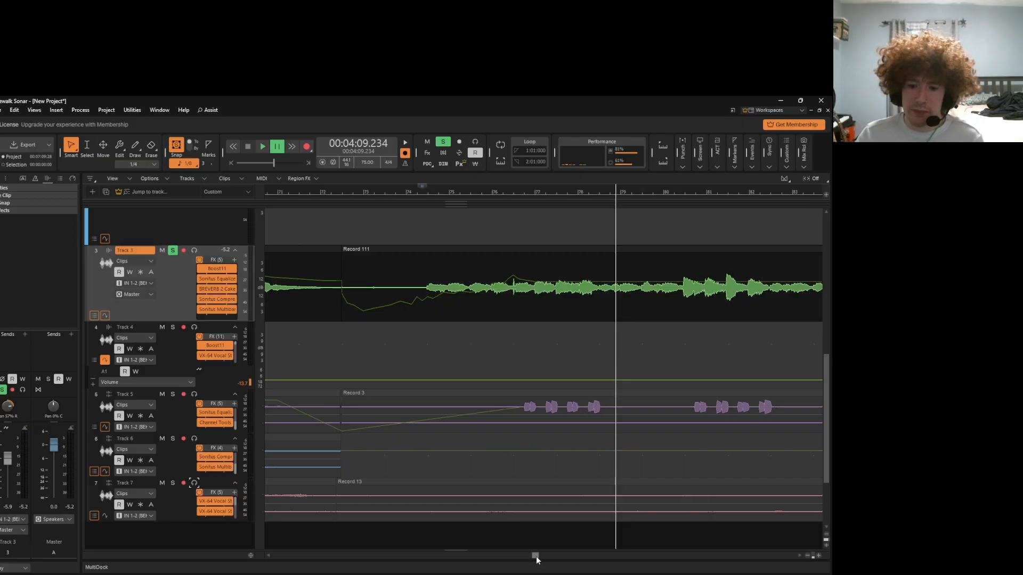
drag(535, 556, 553, 558)
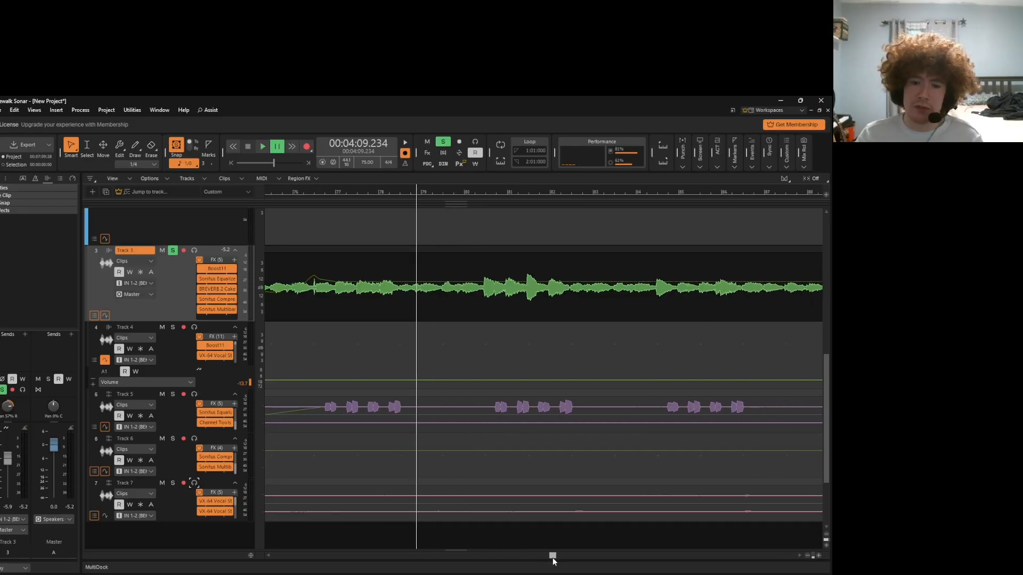
drag(553, 560, 541, 567)
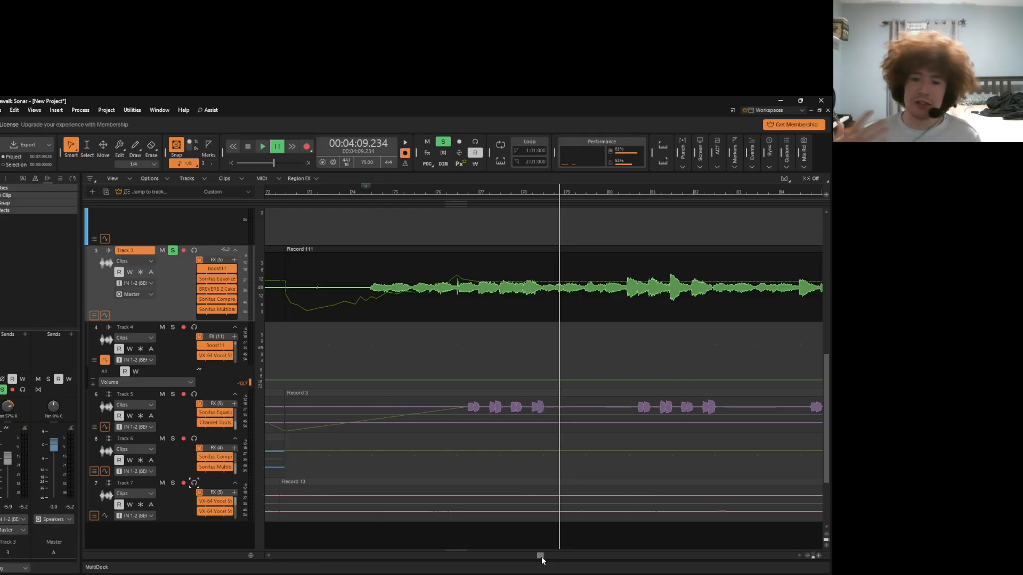
key(space)
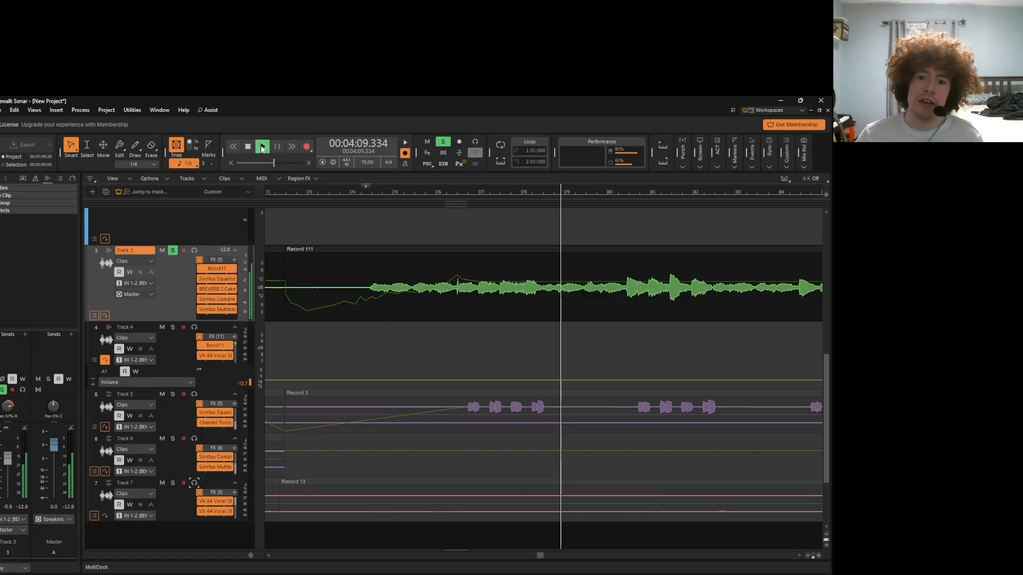
drag(538, 554, 578, 565)
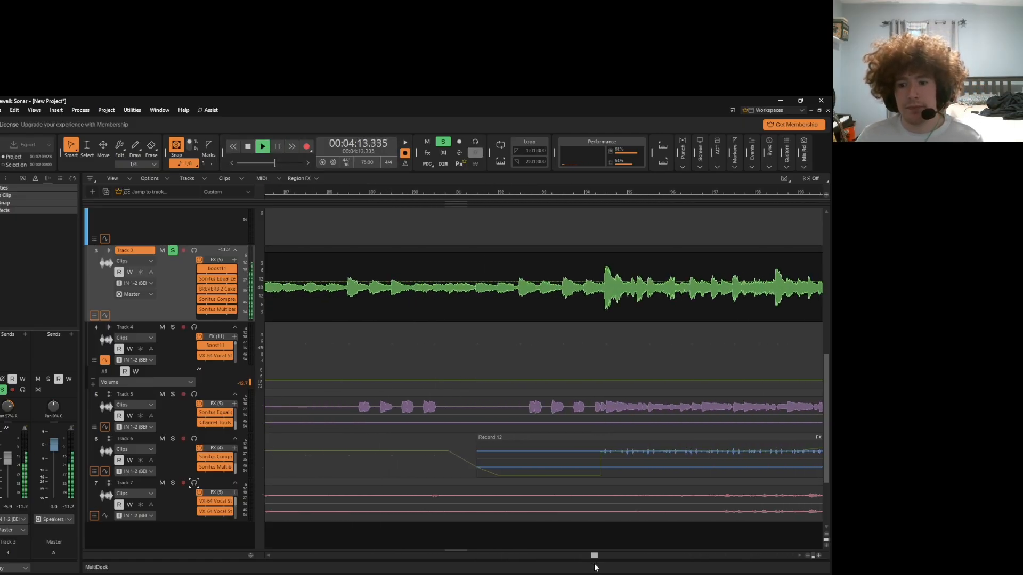
drag(578, 568, 559, 568)
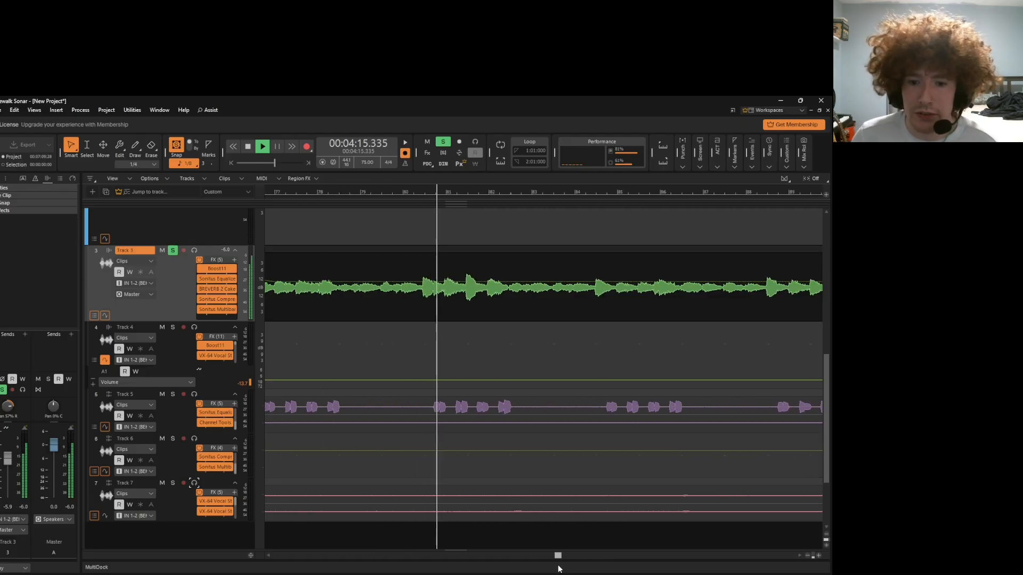
click(262, 148)
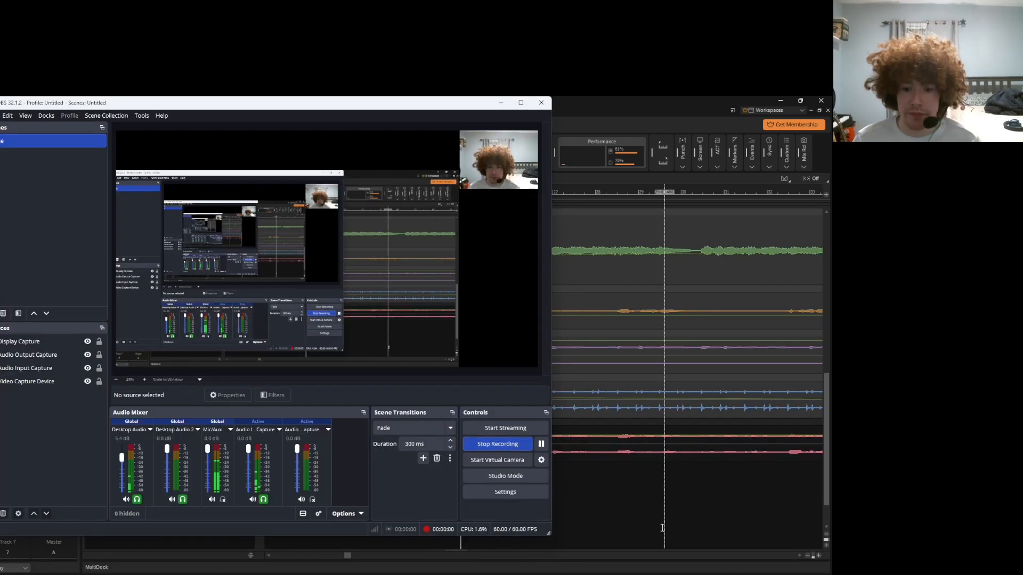
Set the playback position to 00:01:16.400, then review and close Track 7's Sonitus Equalizer and BREVERB 2 effects.
click(664, 531)
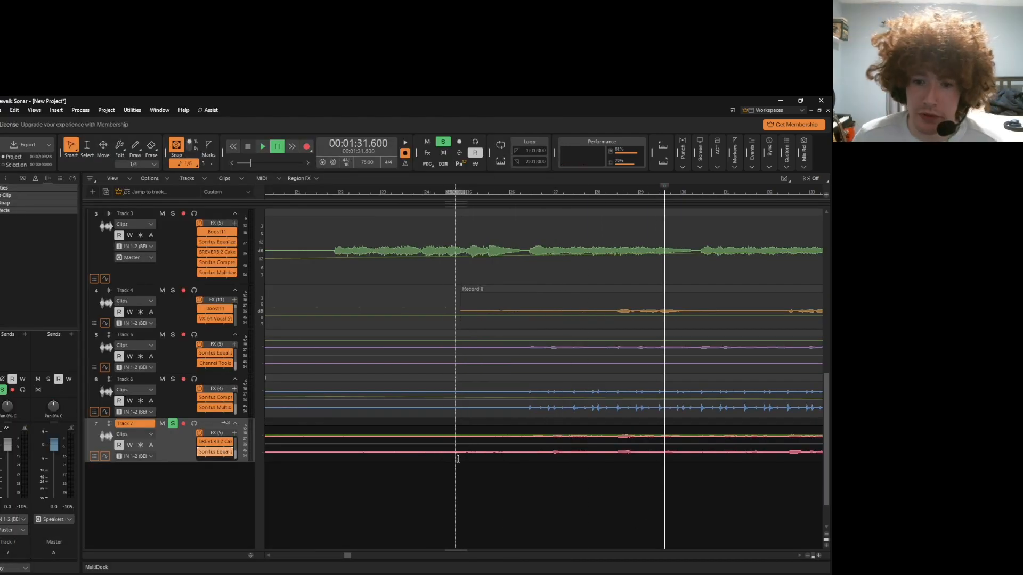
click(463, 482)
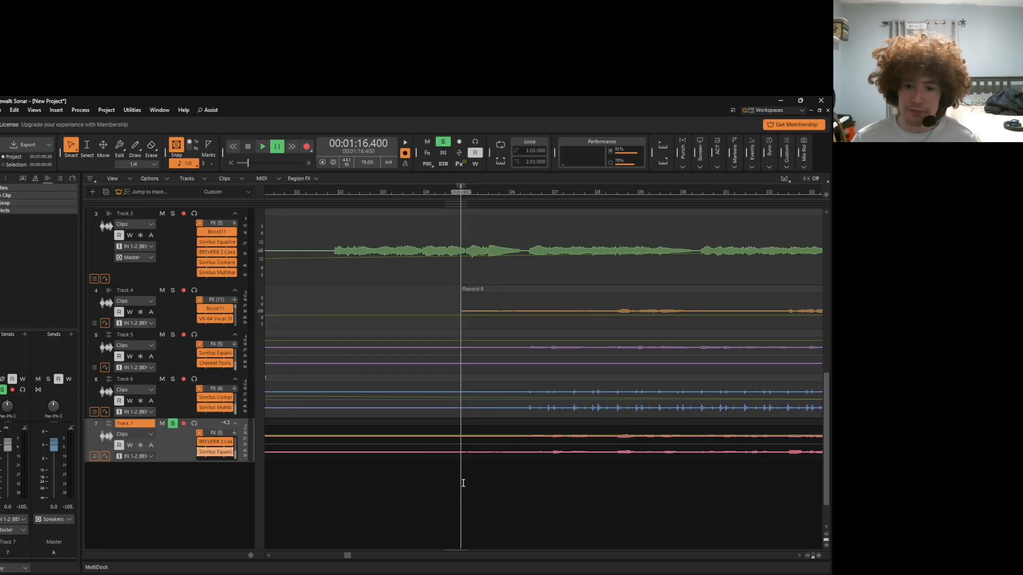
double_click(216, 453)
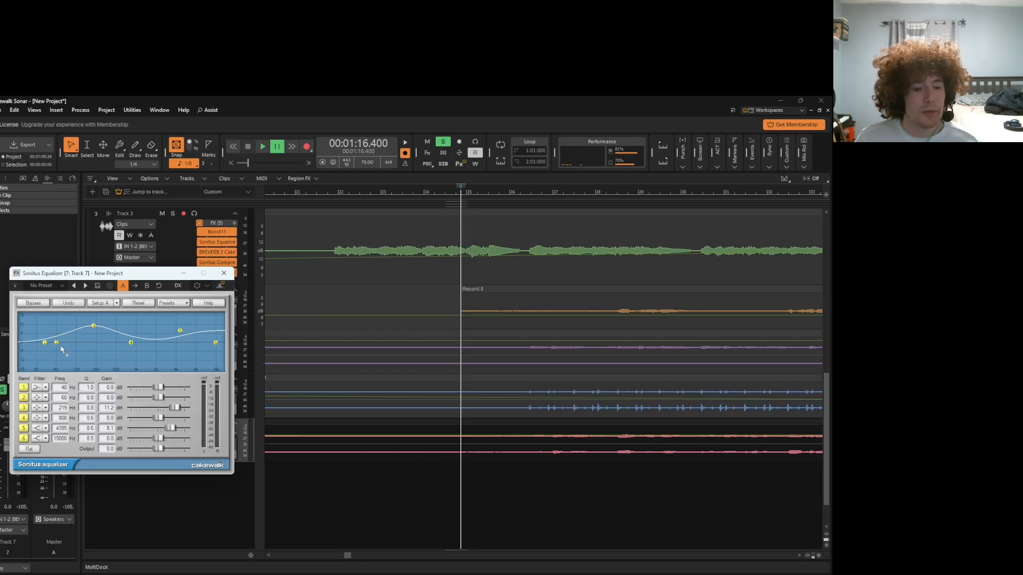
click(226, 274)
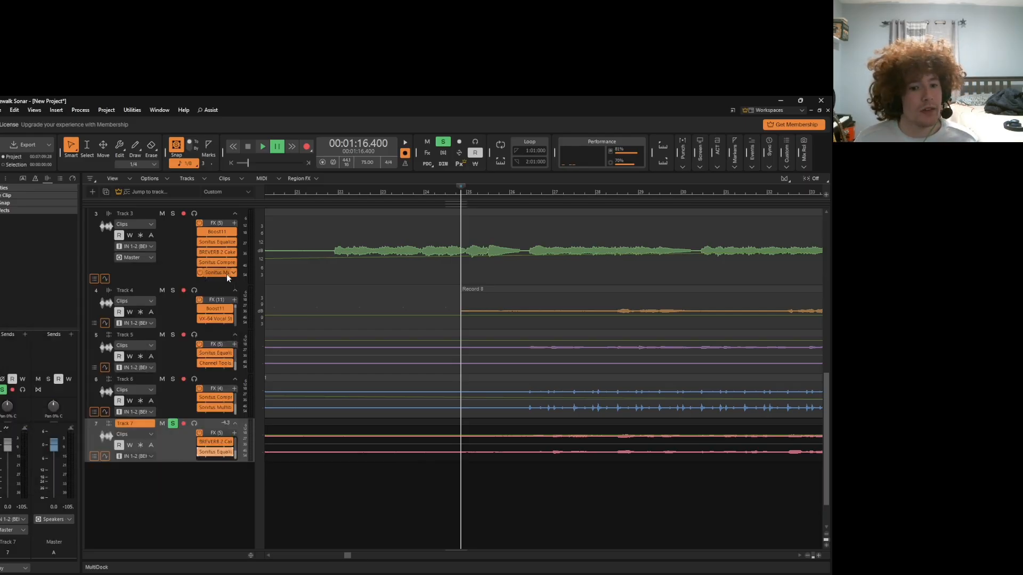
double_click(217, 443)
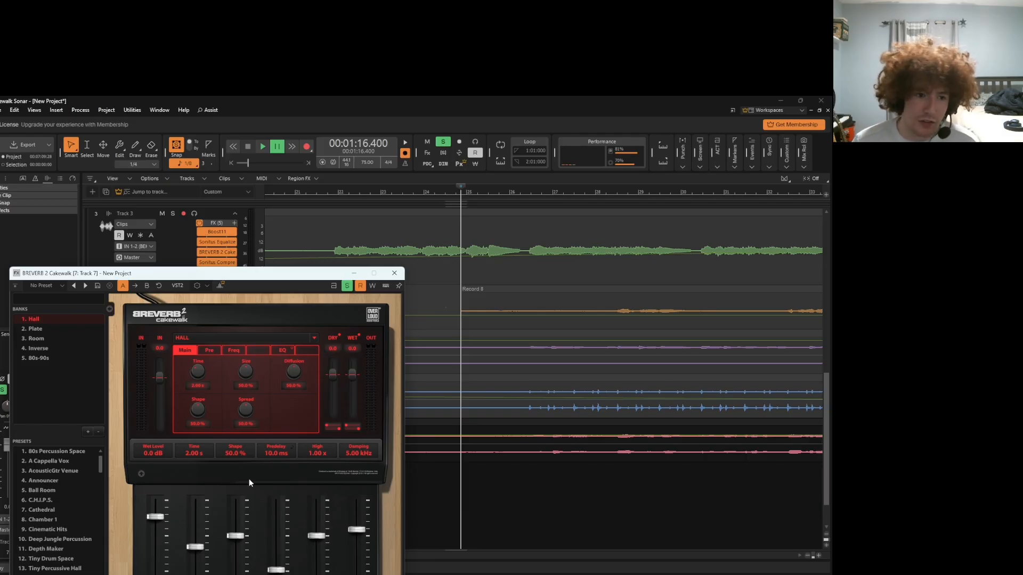
click(395, 273)
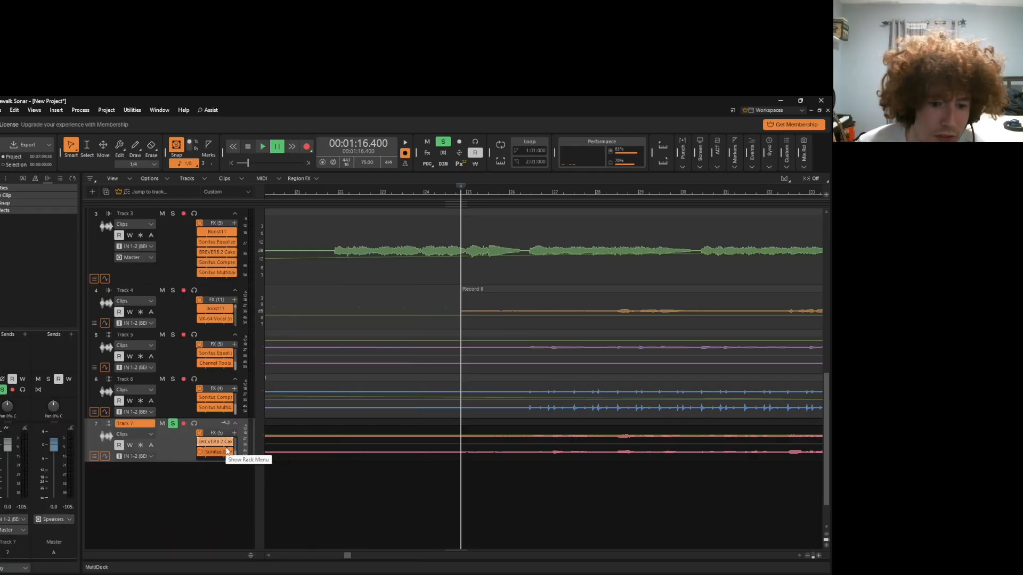
Open Track 7's Sonitus Compressor from its effects rack, review the settings, and close the effect.
scroll(224, 448, down, 2)
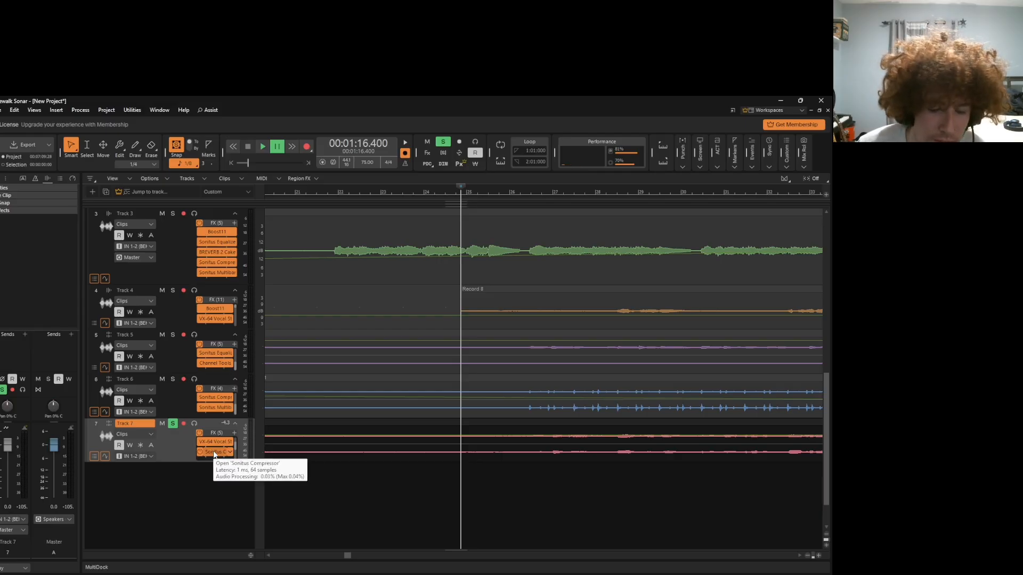
double_click(214, 452)
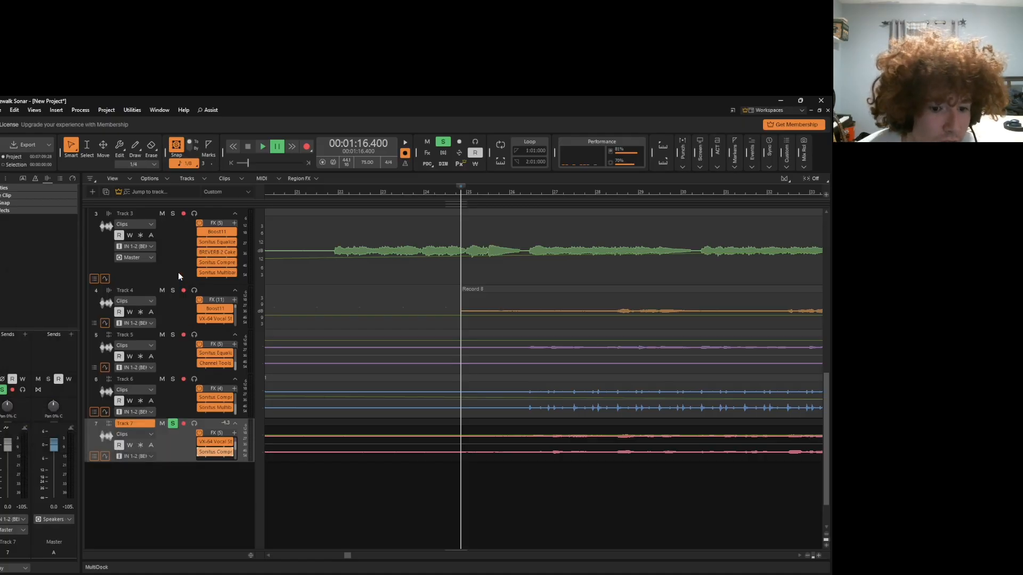
click(178, 273)
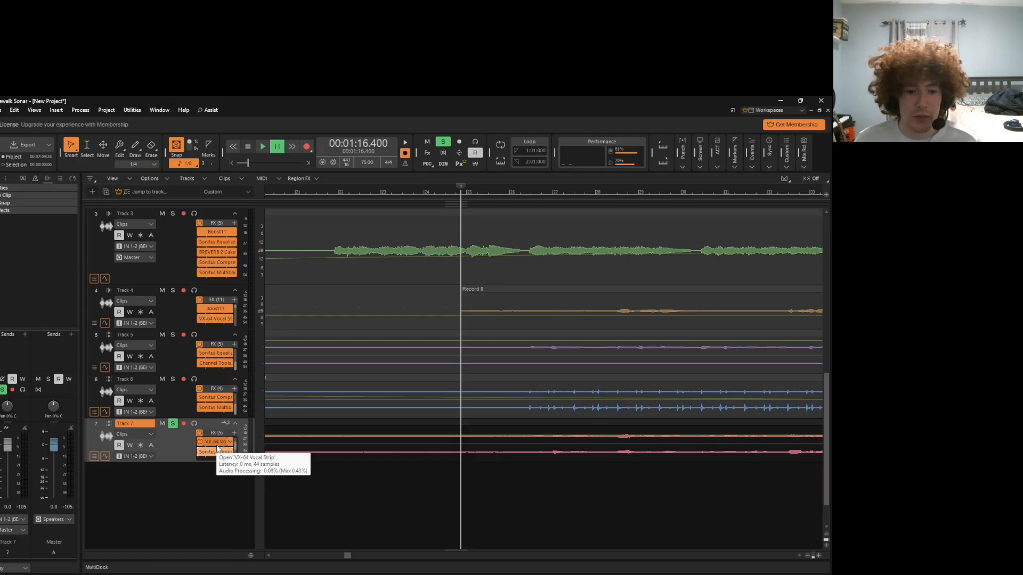
Open Track 7's VX-64 Vocal Strip with the Bass Warmth preset, examine its delay and doubler displays, and look ahead through the track's waveform.
scroll(216, 446, up, 1)
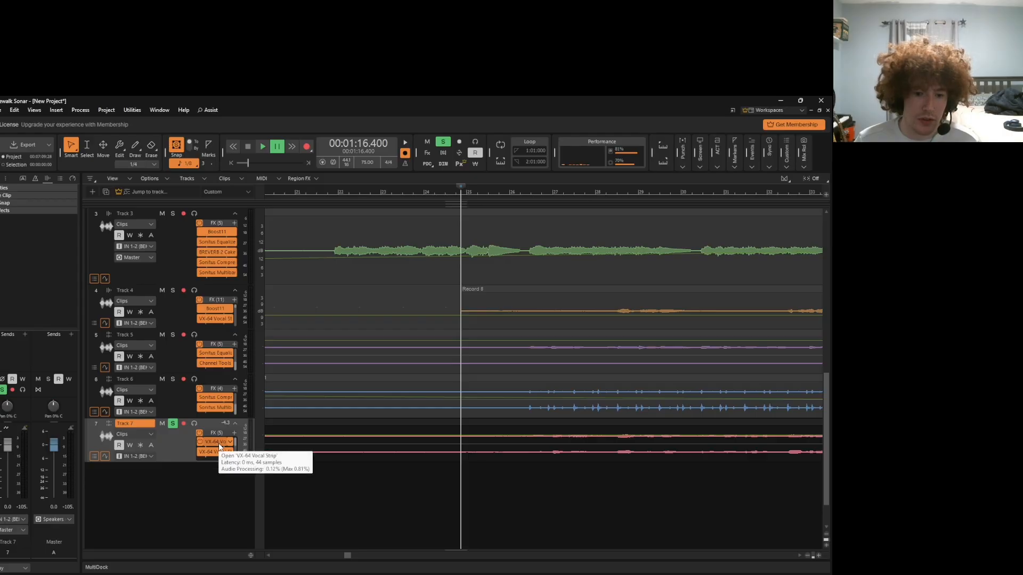
double_click(218, 453)
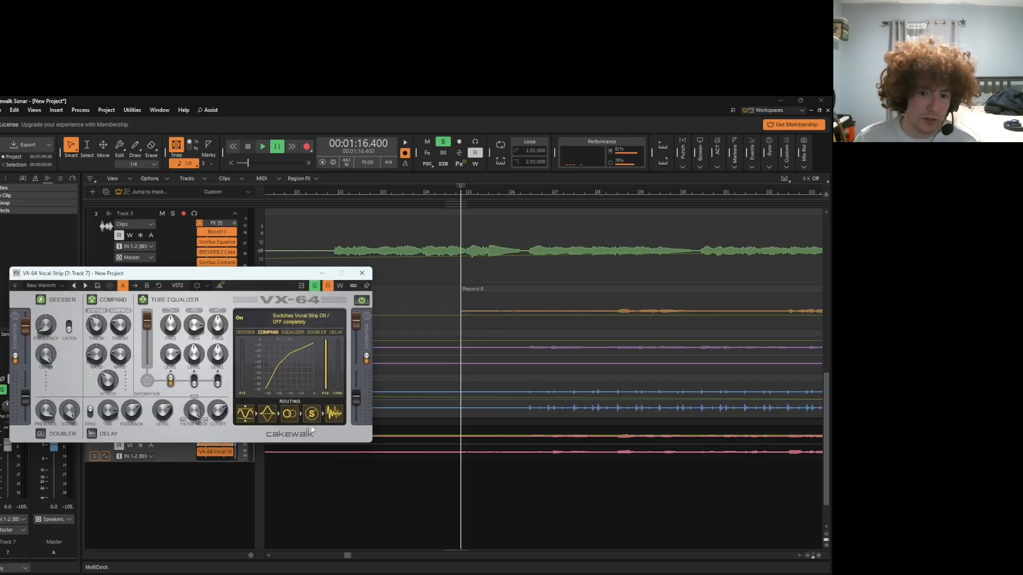
click(335, 331)
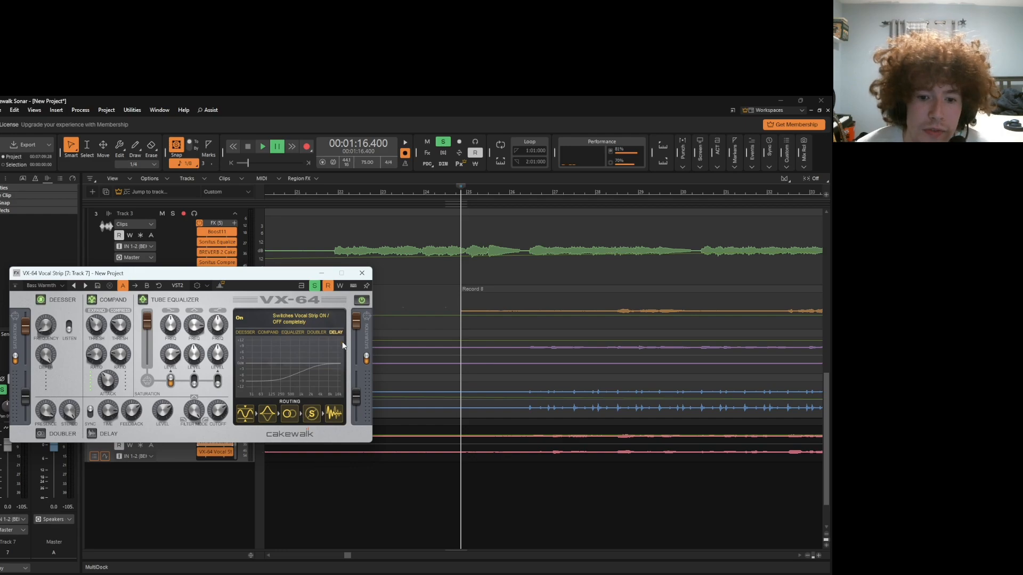
click(314, 331)
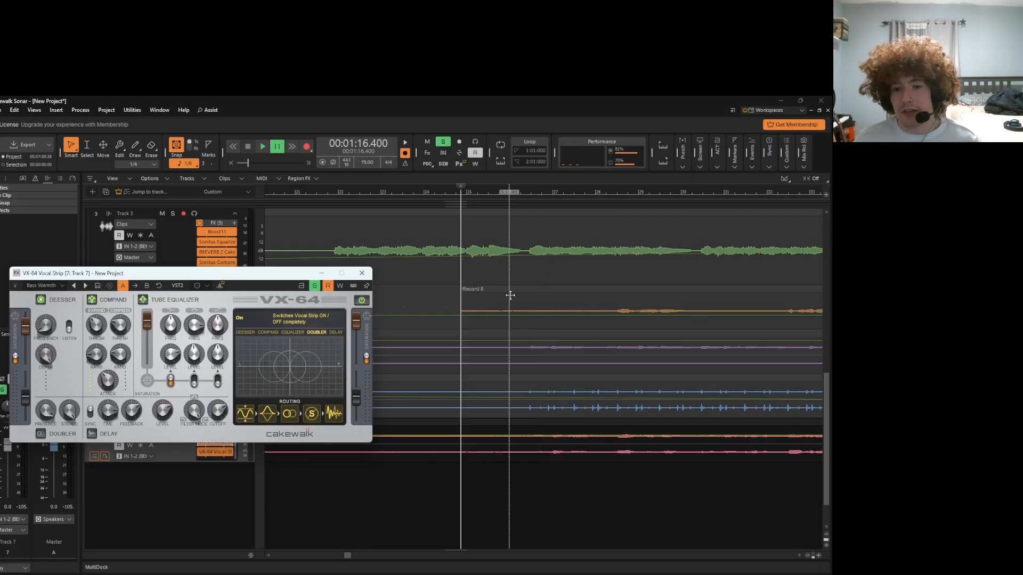
click(571, 306)
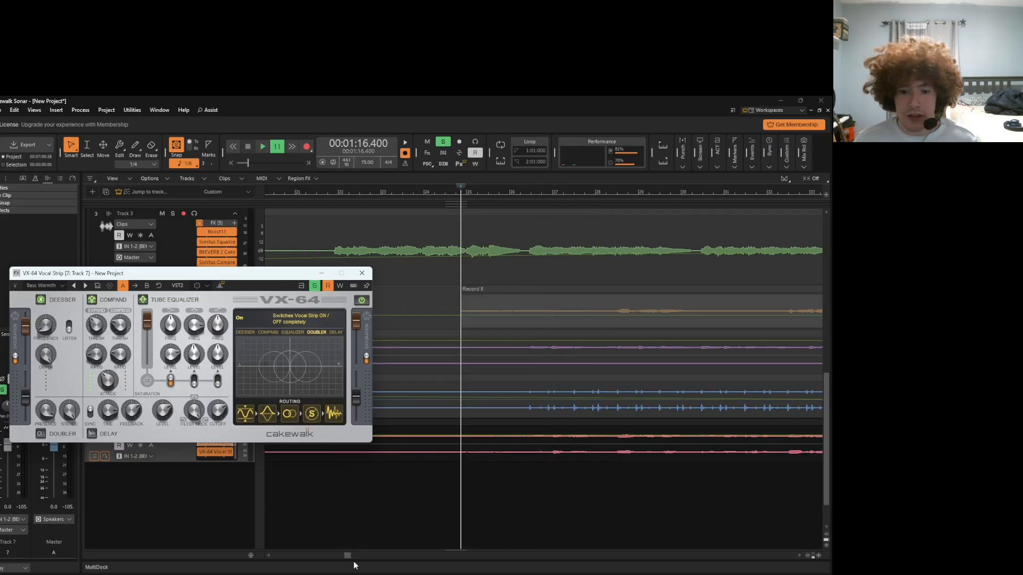
drag(347, 555, 421, 557)
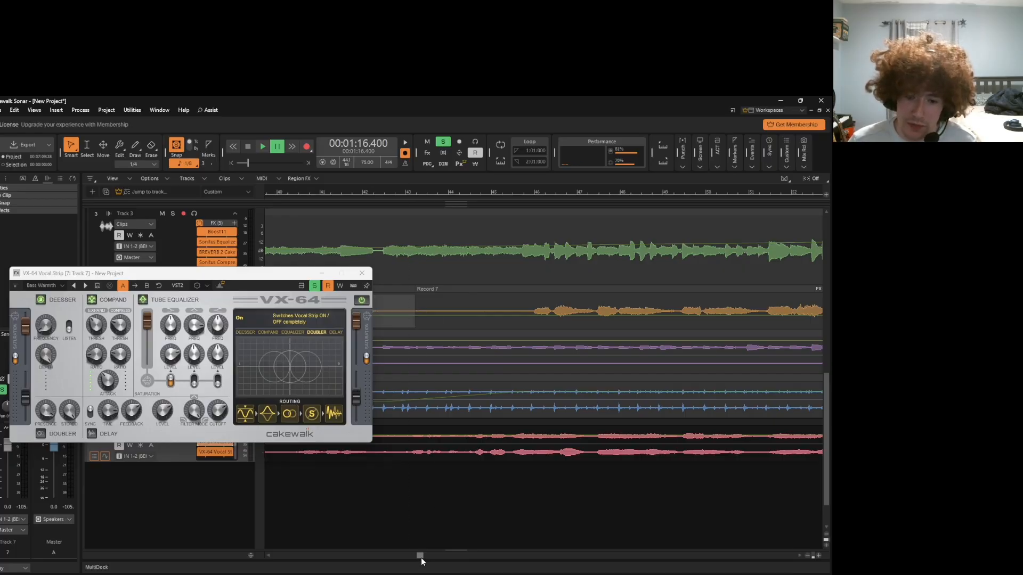
drag(420, 558, 346, 565)
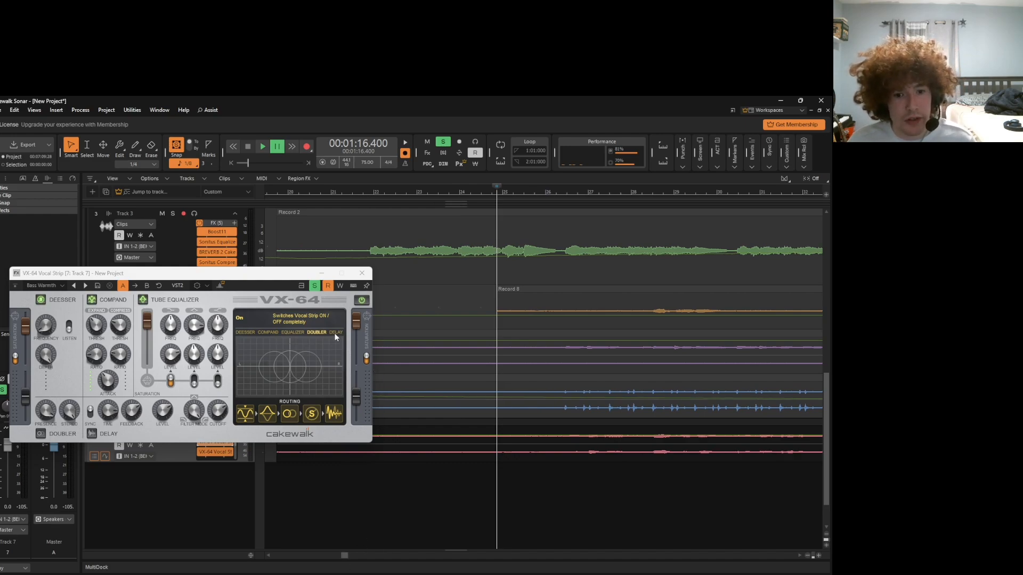
Examine the equalizer, compand and deesser displays of Track 7's Bass Warmth vocal strip, and close the effect.
click(293, 332)
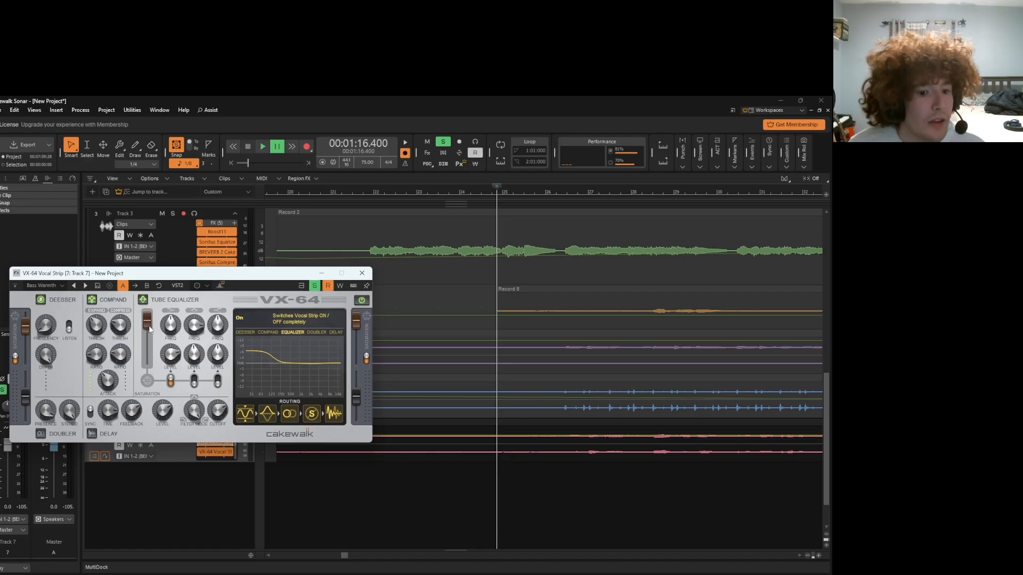
click(268, 333)
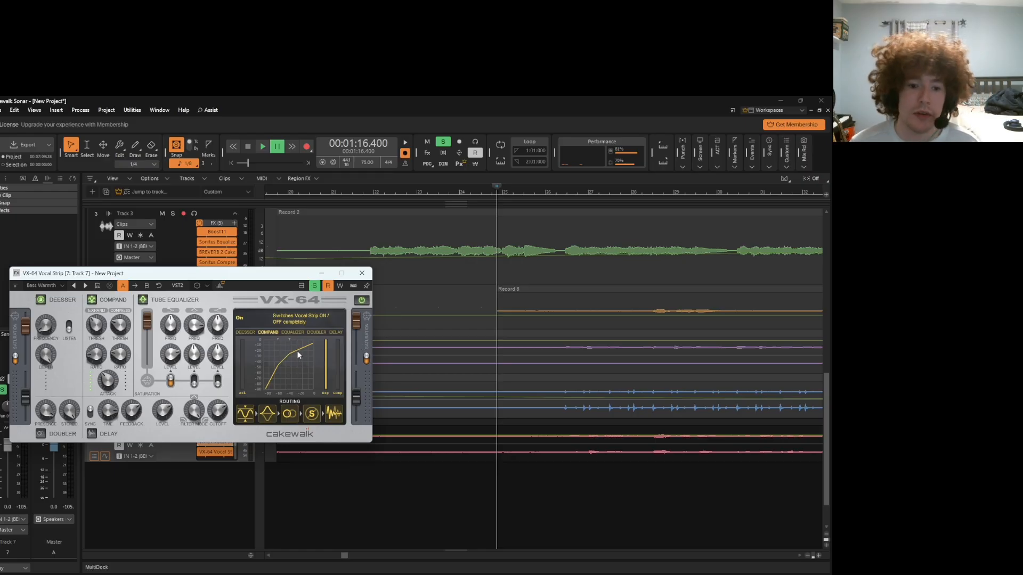
click(246, 332)
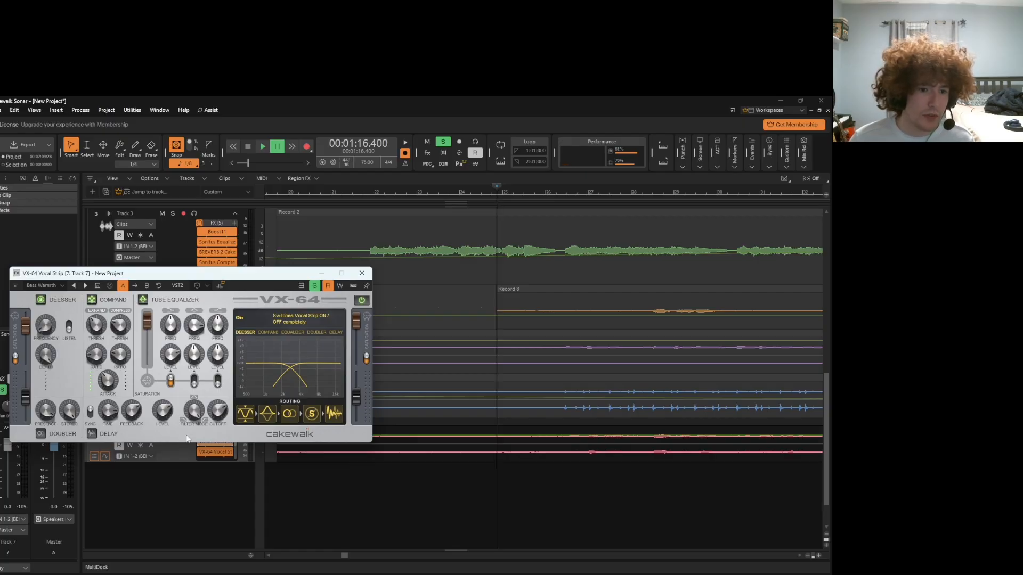
click(364, 273)
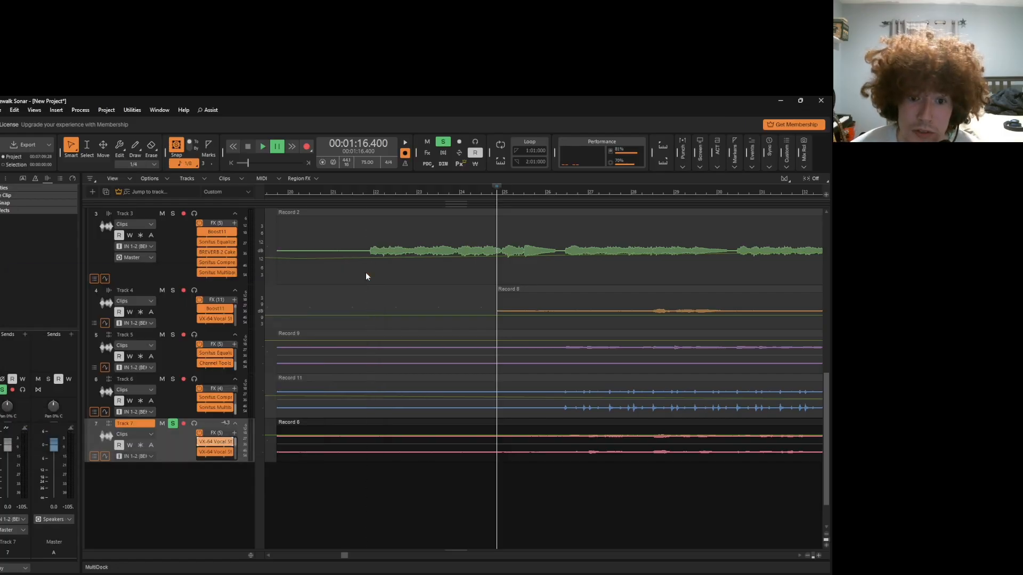
Review Track 7's other VX-64 Vocal Strip, recheck the Bass Warmth one, and close both effects.
double_click(222, 452)
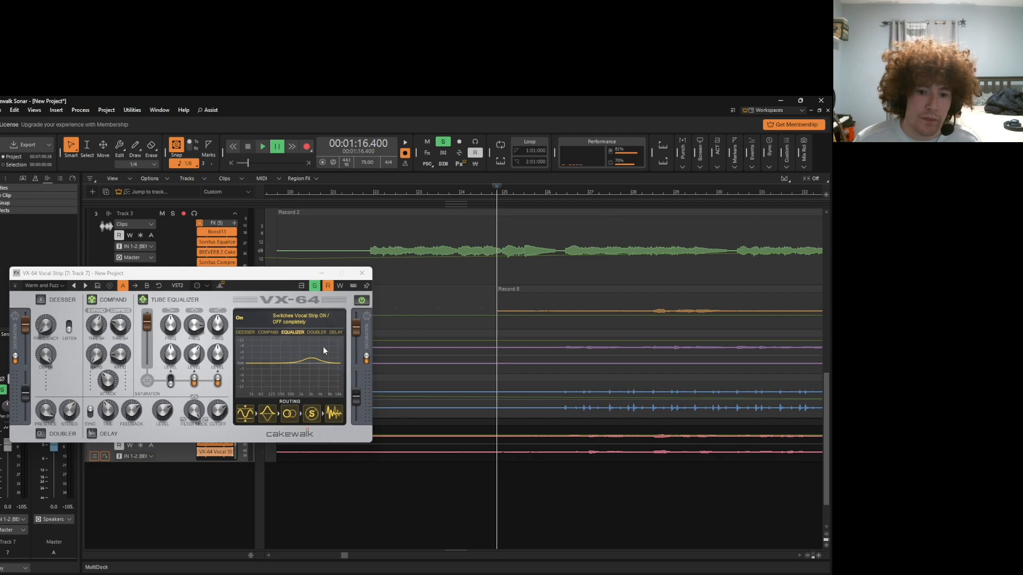
click(362, 273)
double_click(216, 443)
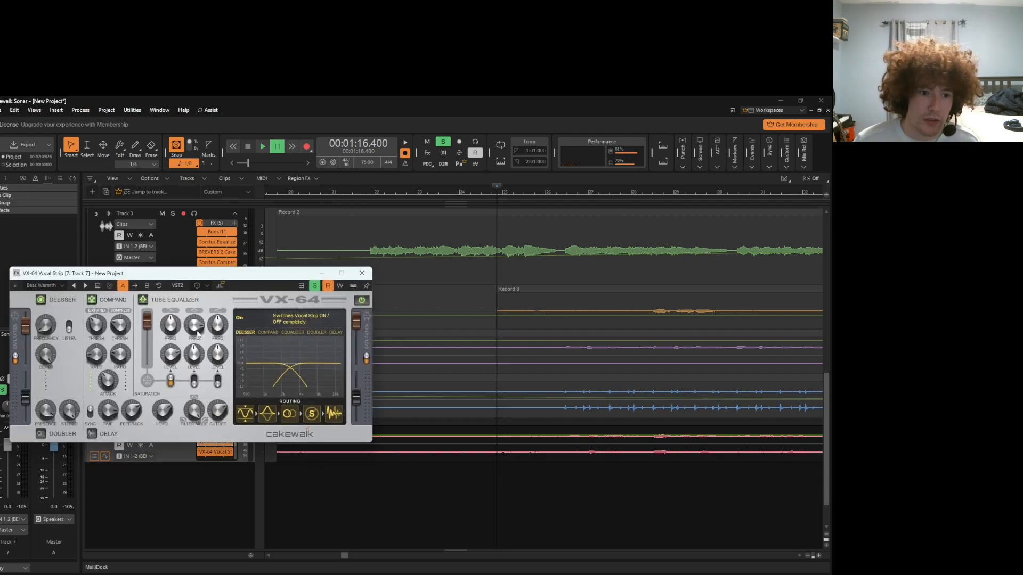
click(361, 274)
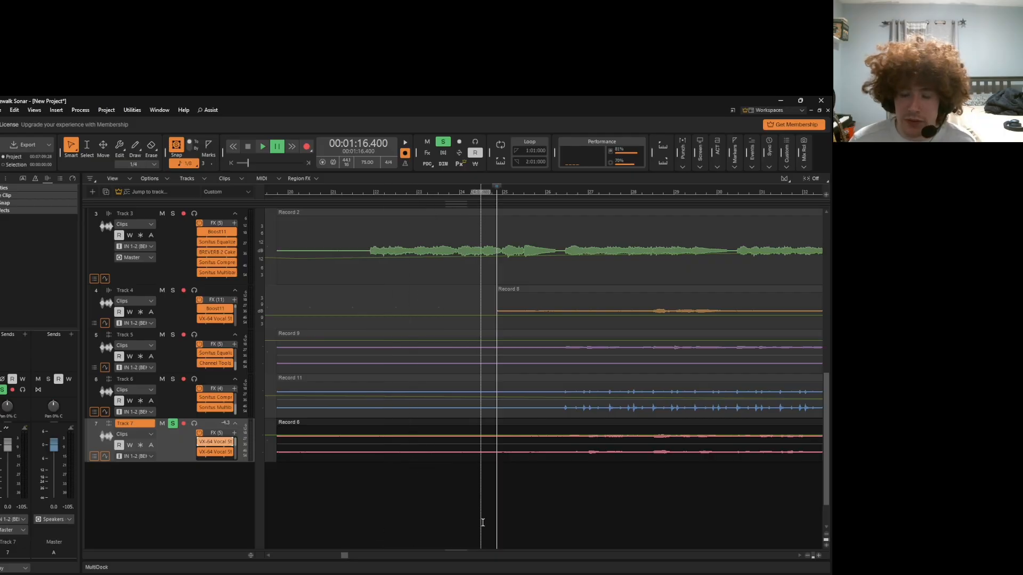
Listen to soloed Track 7 in its quiet early passage and again shortly before its loud waveform burst, pausing playback after each pass.
click(263, 146)
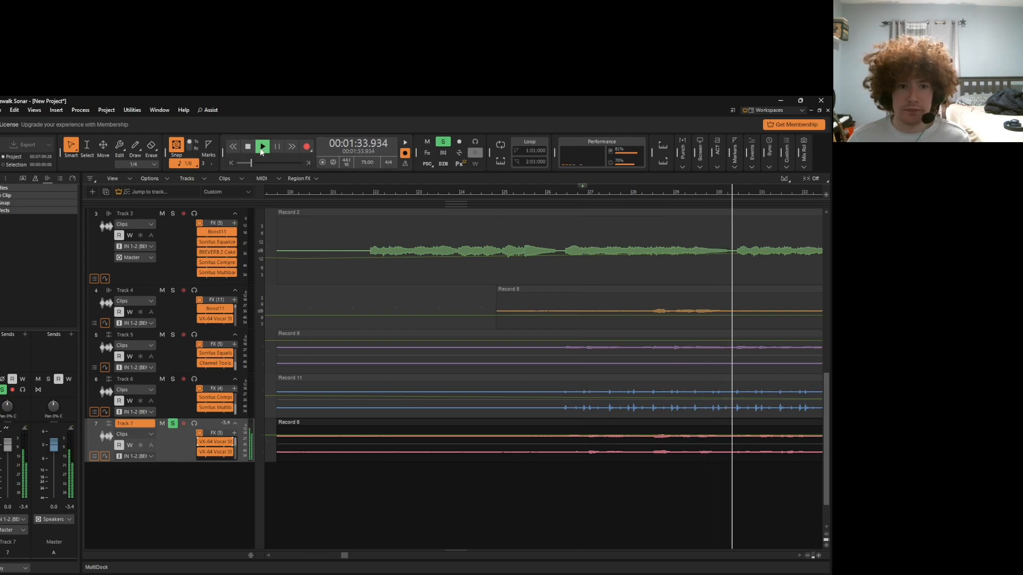
click(277, 147)
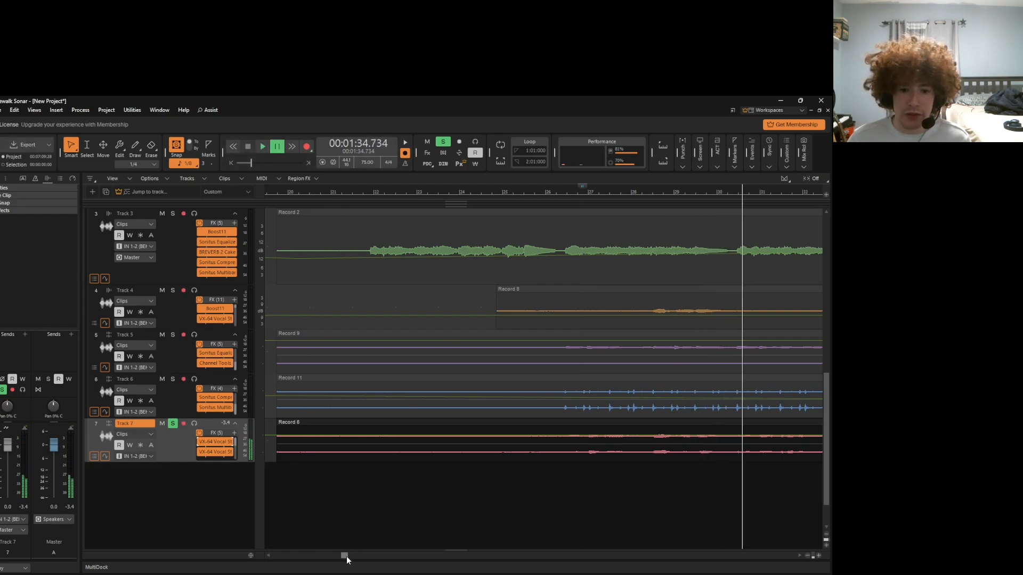
drag(344, 555, 481, 550)
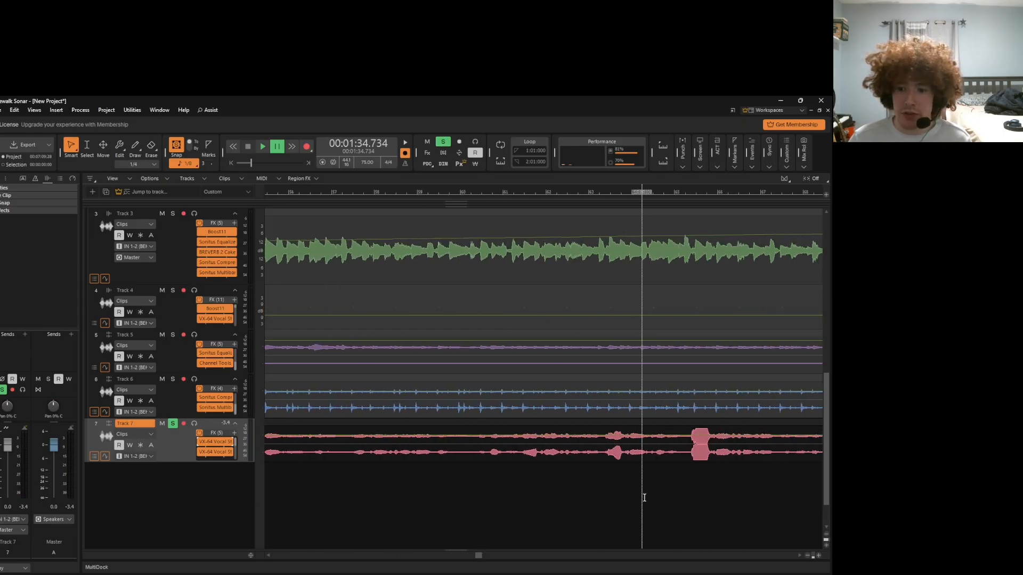
click(642, 491)
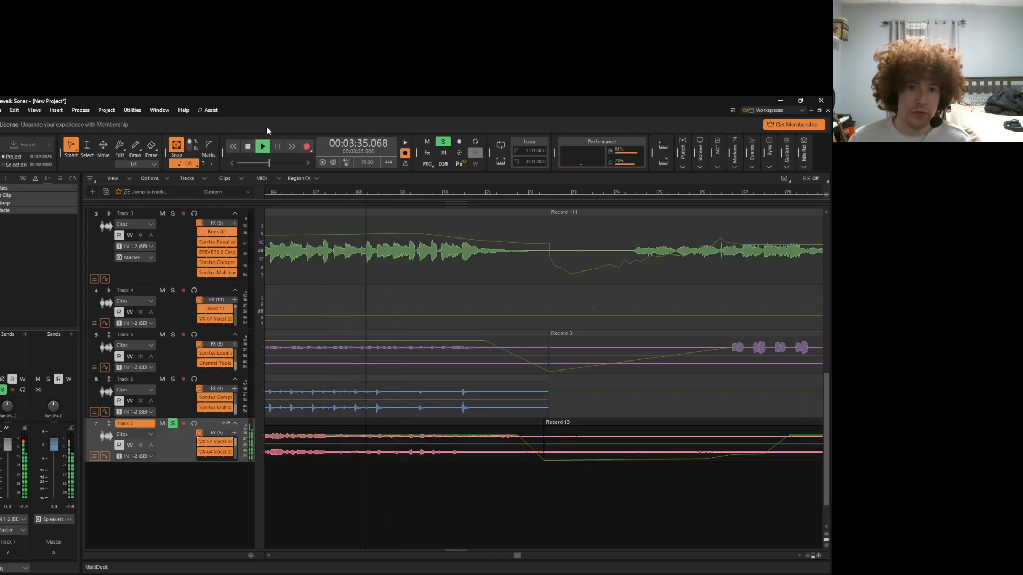
click(276, 148)
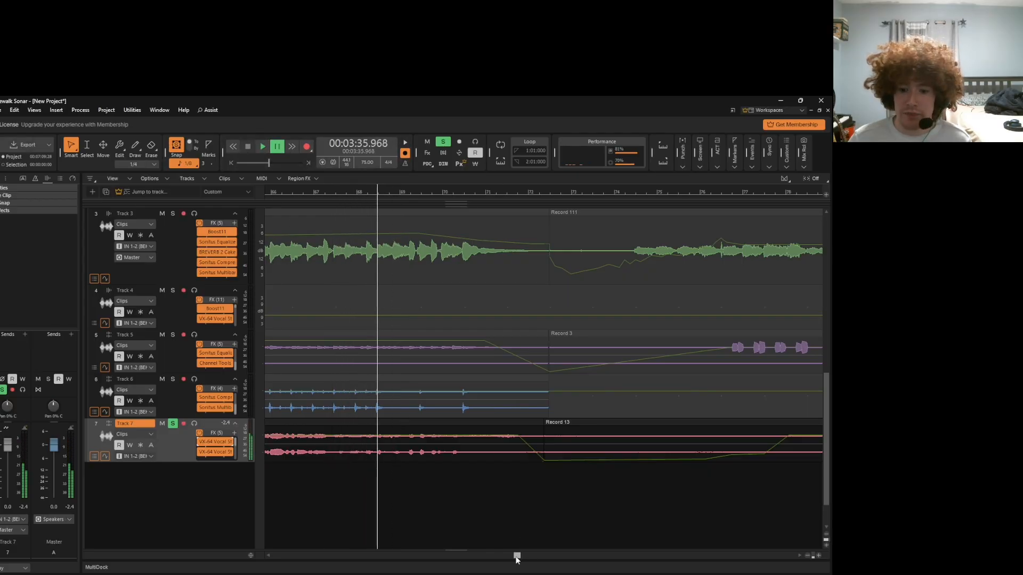
Unsolo Track 7 and solo Track 4 around the start of its Record 7 clip.
drag(516, 559, 506, 554)
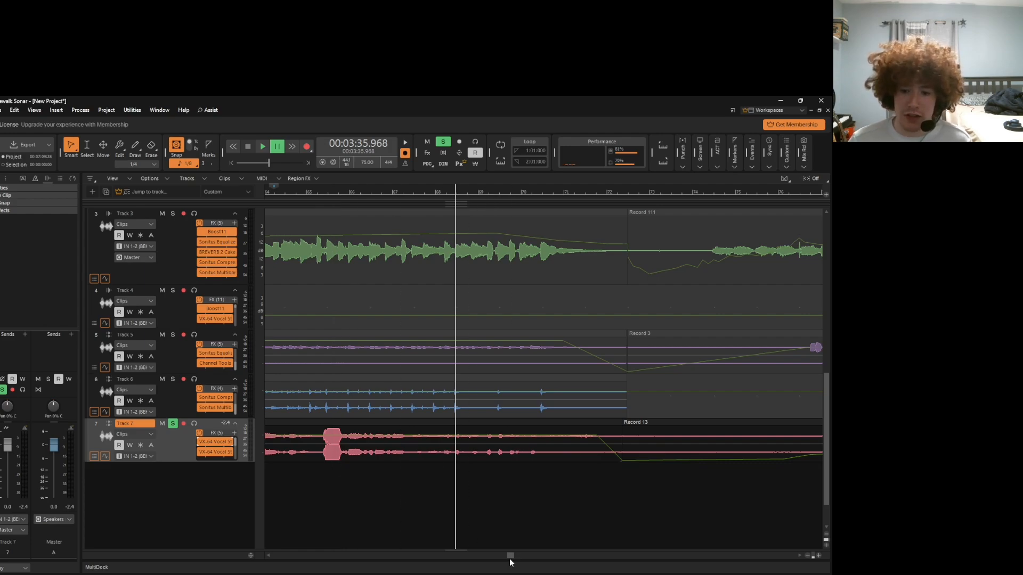
drag(510, 559, 413, 555)
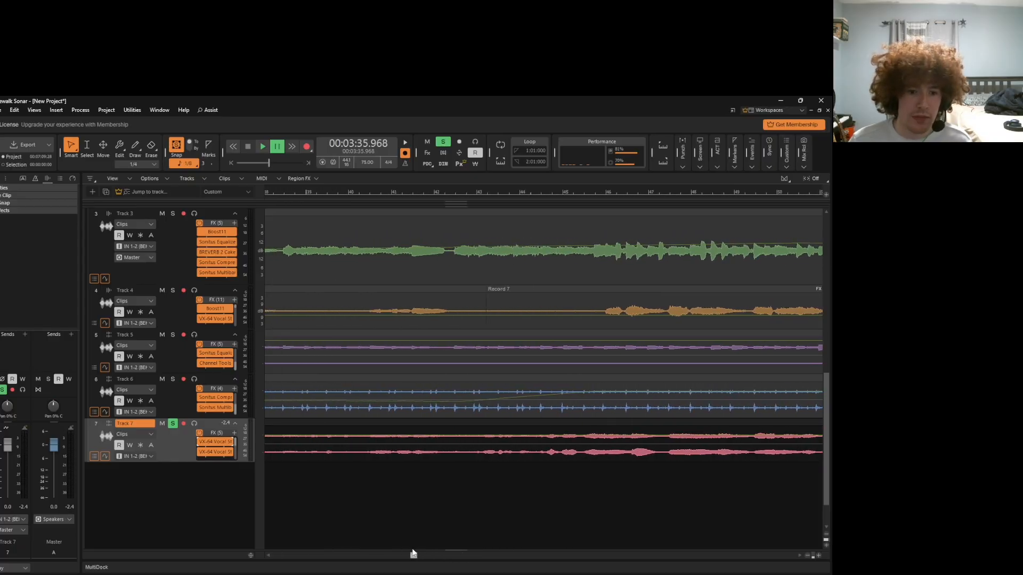
click(172, 423)
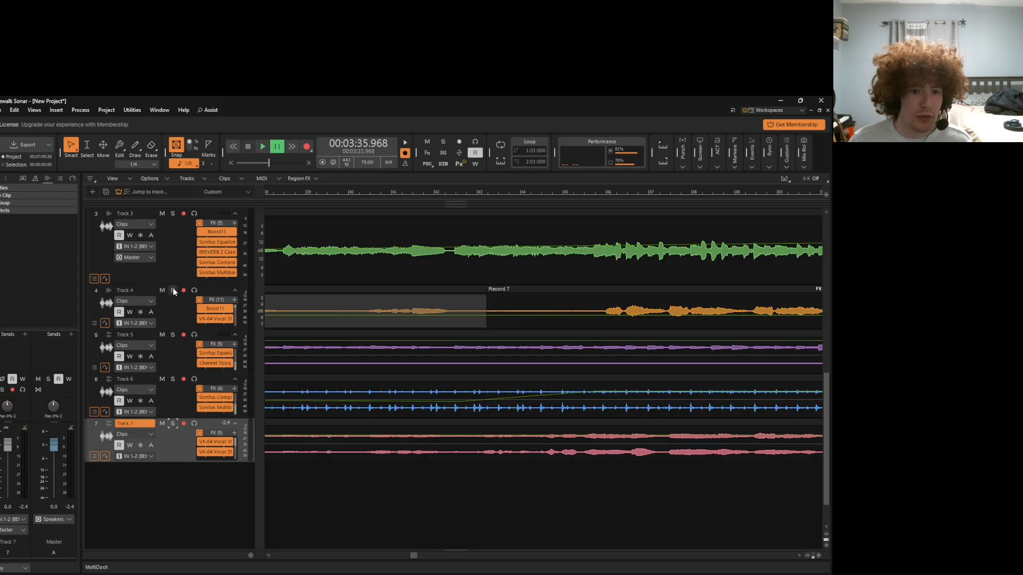
click(173, 291)
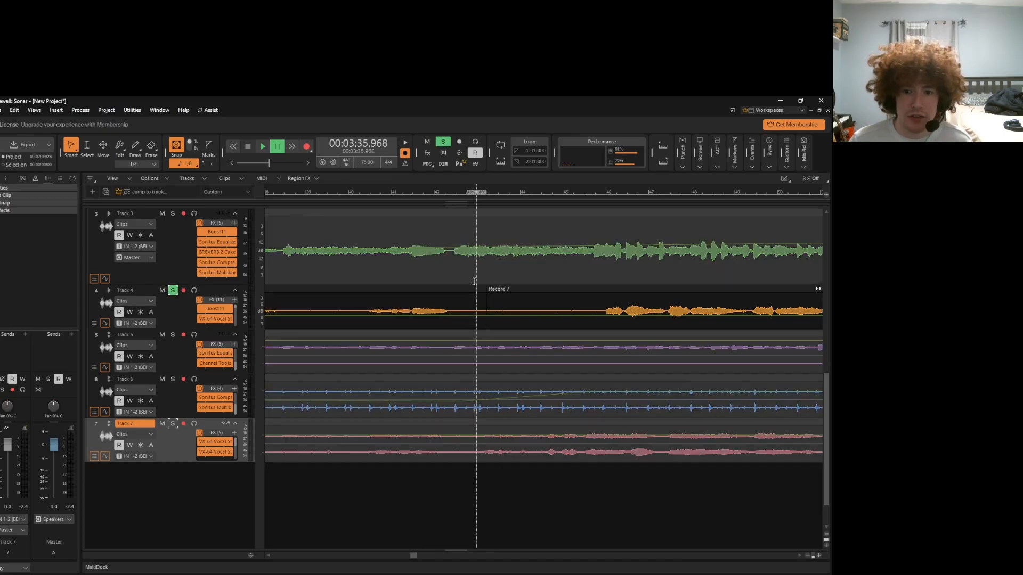
Listen to soloed Track 4 from 00:02:09.200, and continue from just before the audible part of the Record 7 clip.
click(407, 290)
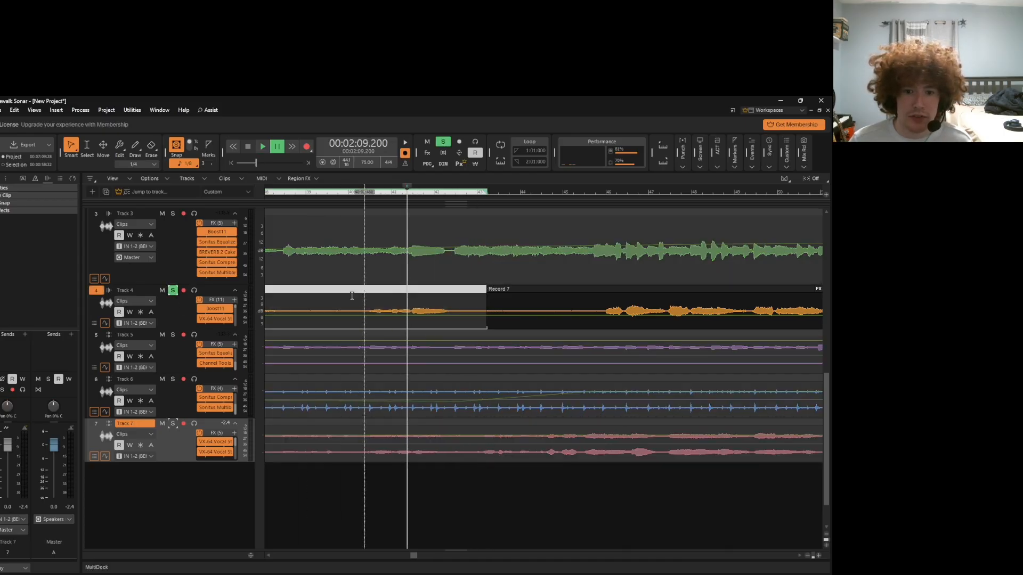
click(263, 146)
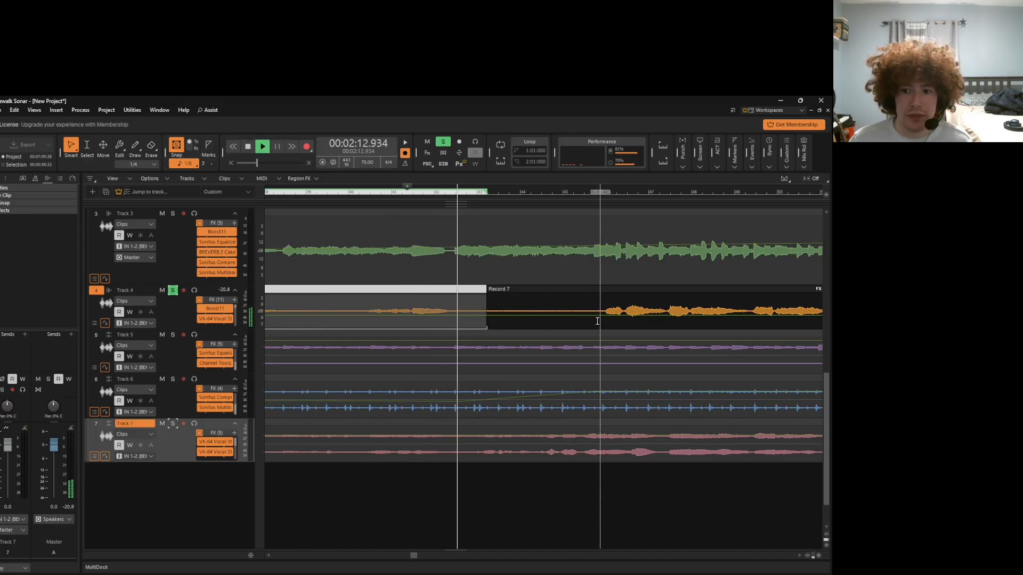
click(599, 319)
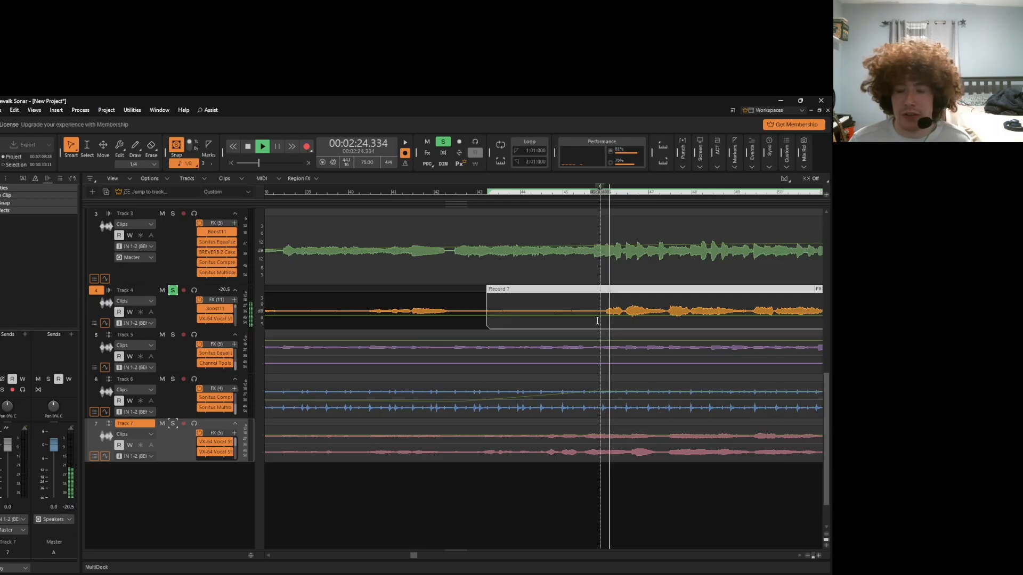
Pause playback, review Track 4's VX-64 Vocal Strip with the Bass Warmth preset, and close it.
click(262, 147)
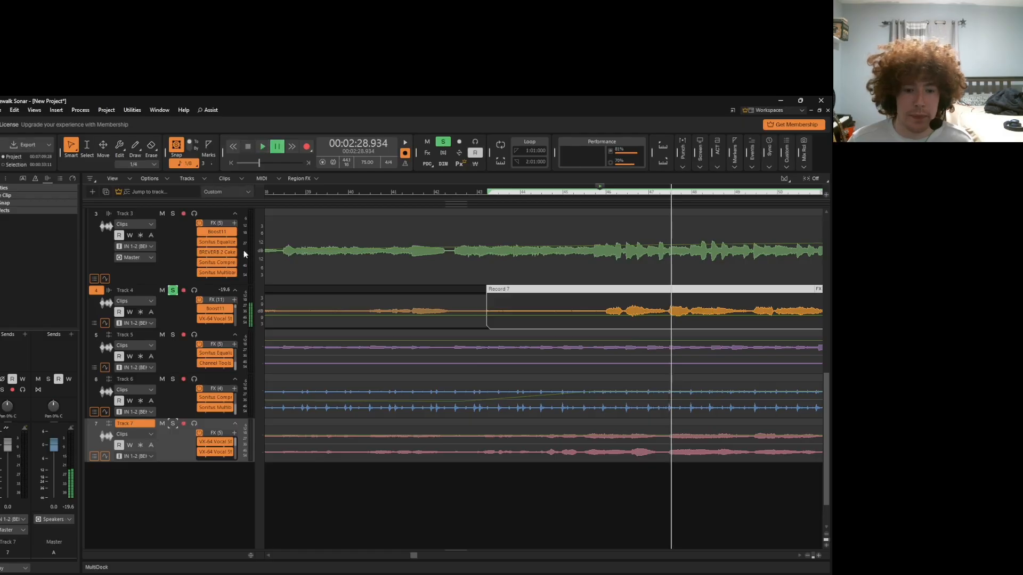
double_click(221, 321)
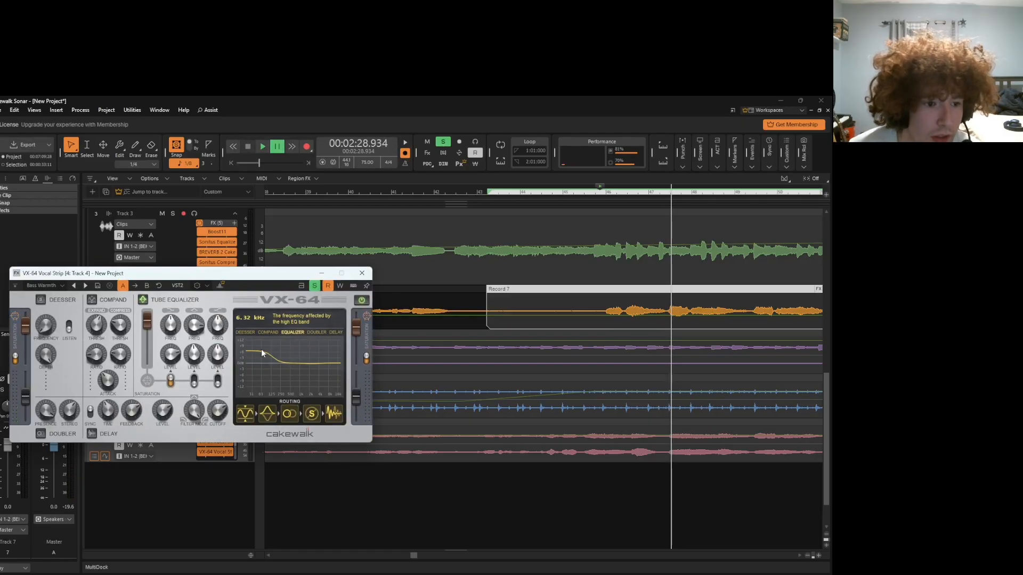
click(362, 273)
Review the Vocal Strip in the Record 7 clip's effects rack, play on while it is open, pause, and close it.
right_click(554, 310)
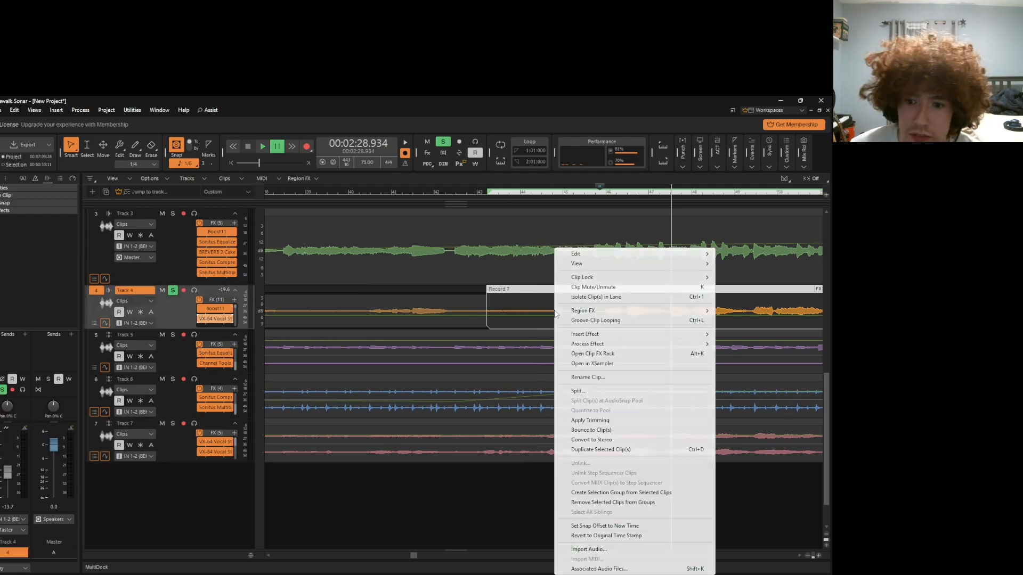
click(597, 354)
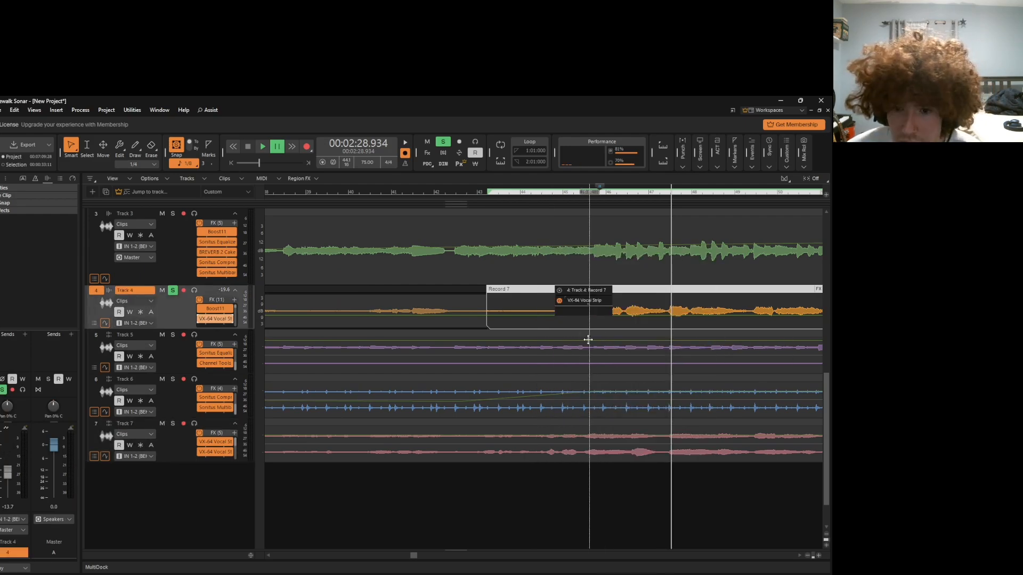
double_click(586, 302)
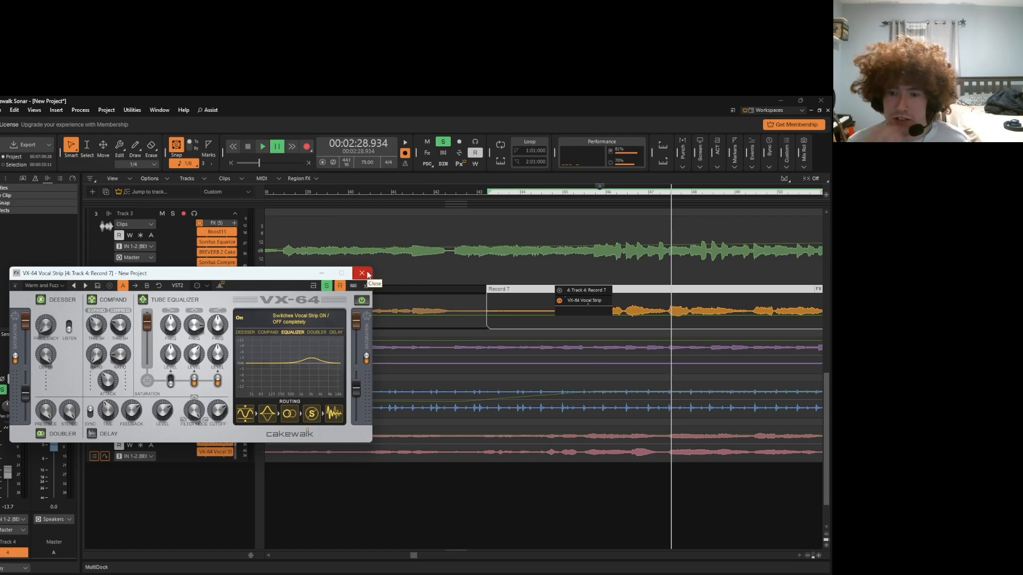
click(264, 147)
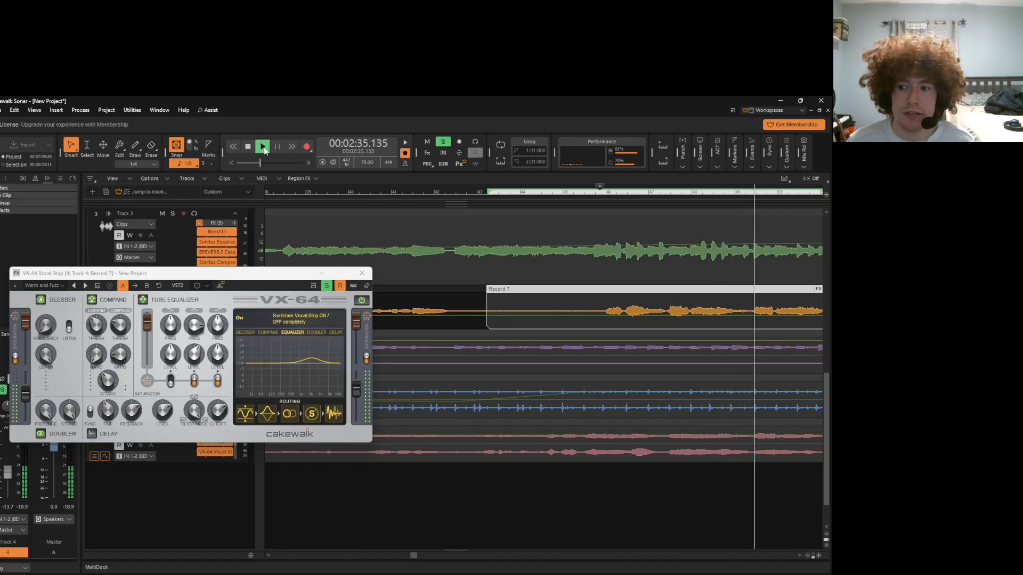
click(264, 147)
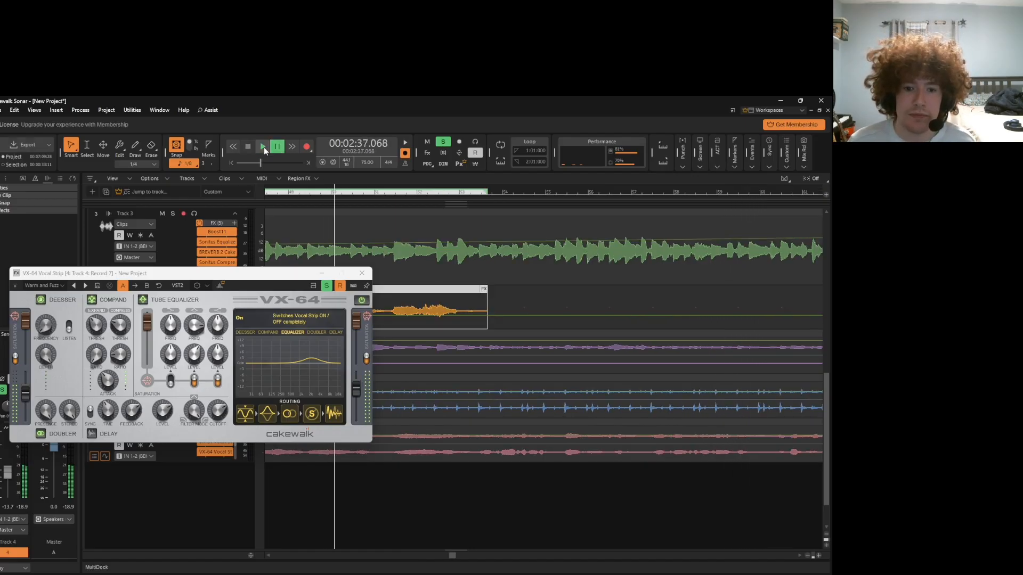
click(362, 273)
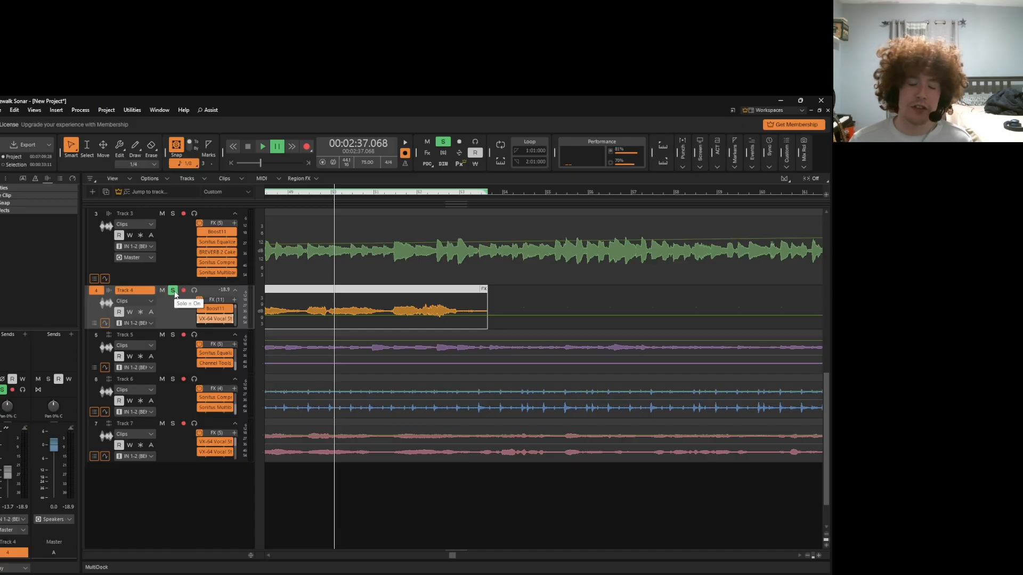
Solo Tracks 4 and 7 together, listen from 00:02:24.800 to the end of Track 4's audio, pause, and unsolo both.
click(173, 291)
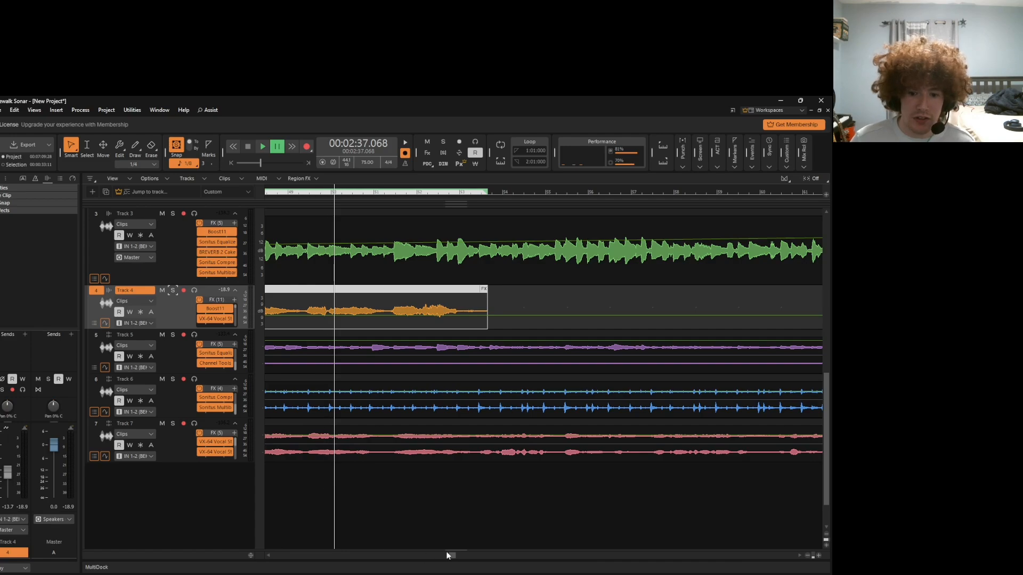
drag(452, 557, 434, 556)
click(173, 290)
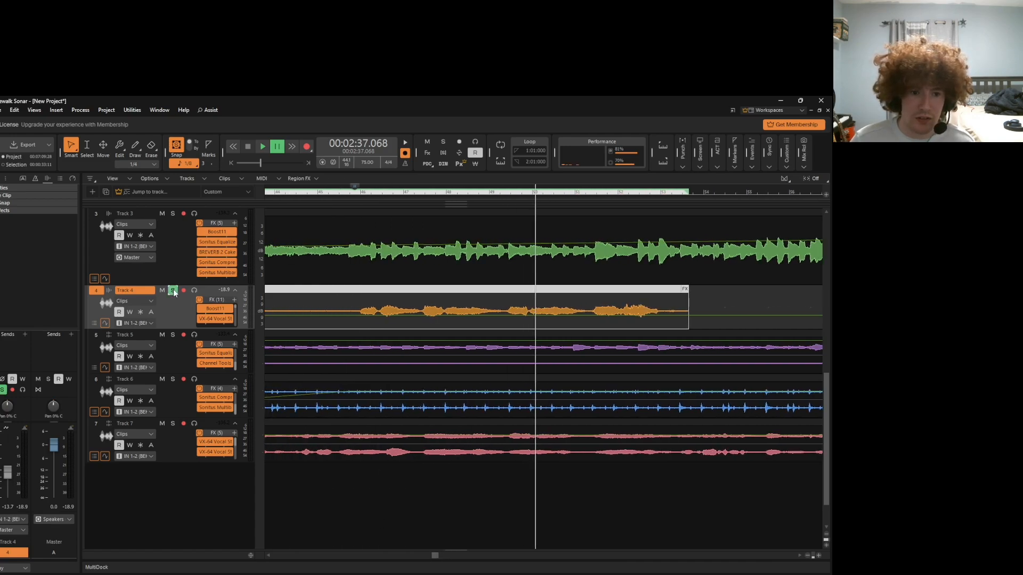
click(174, 424)
click(369, 509)
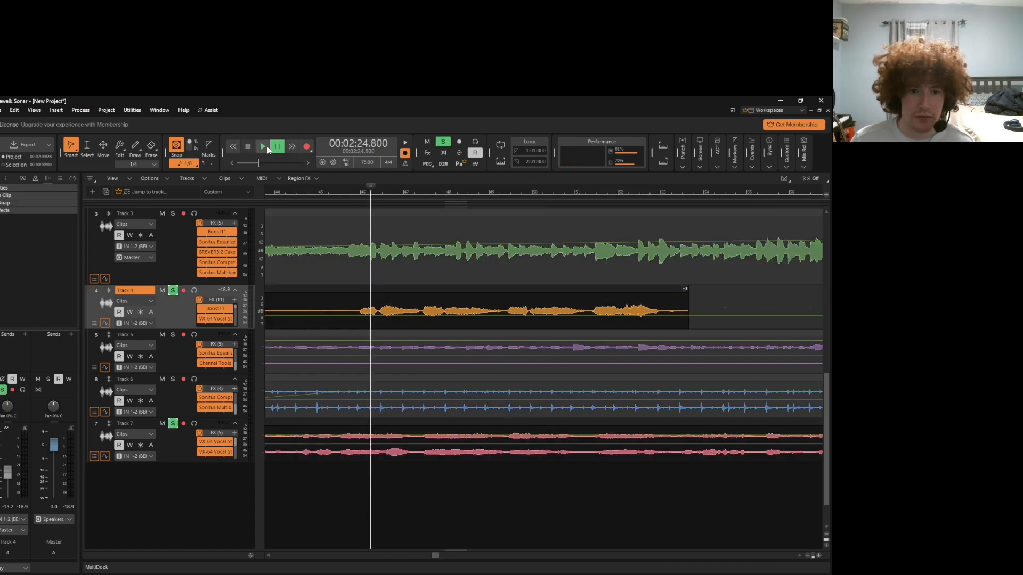
click(268, 147)
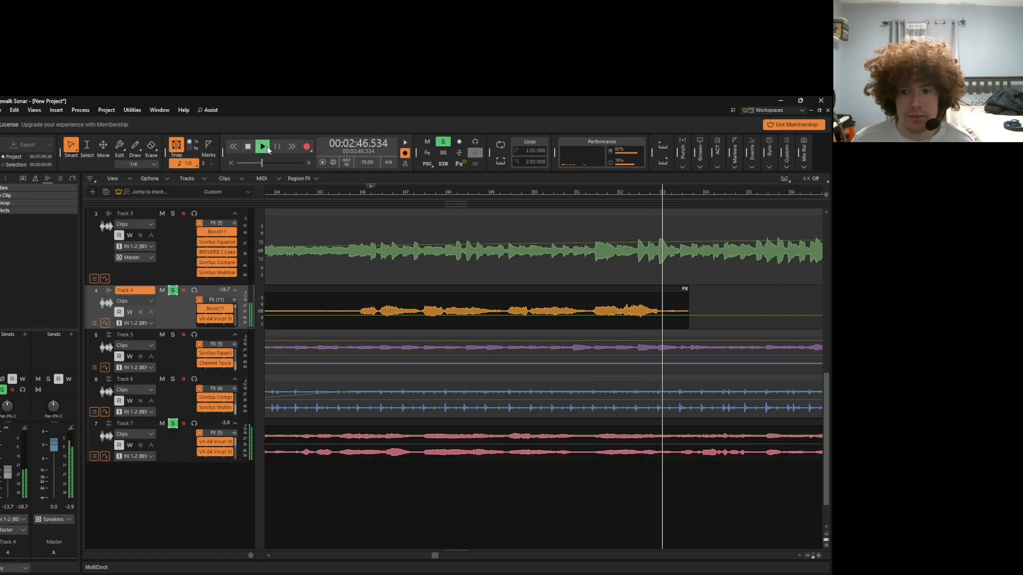
click(267, 146)
click(173, 290)
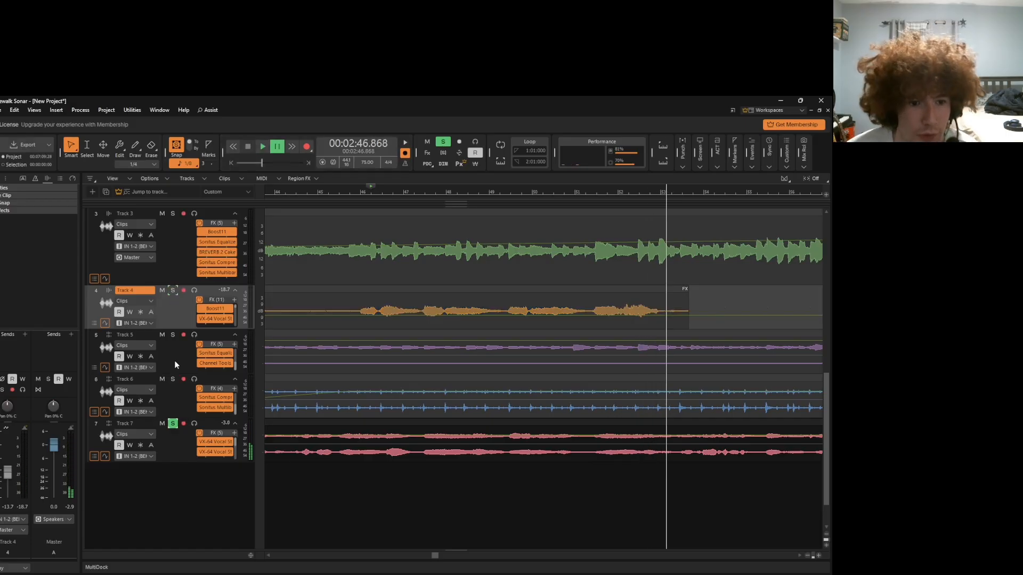
click(172, 424)
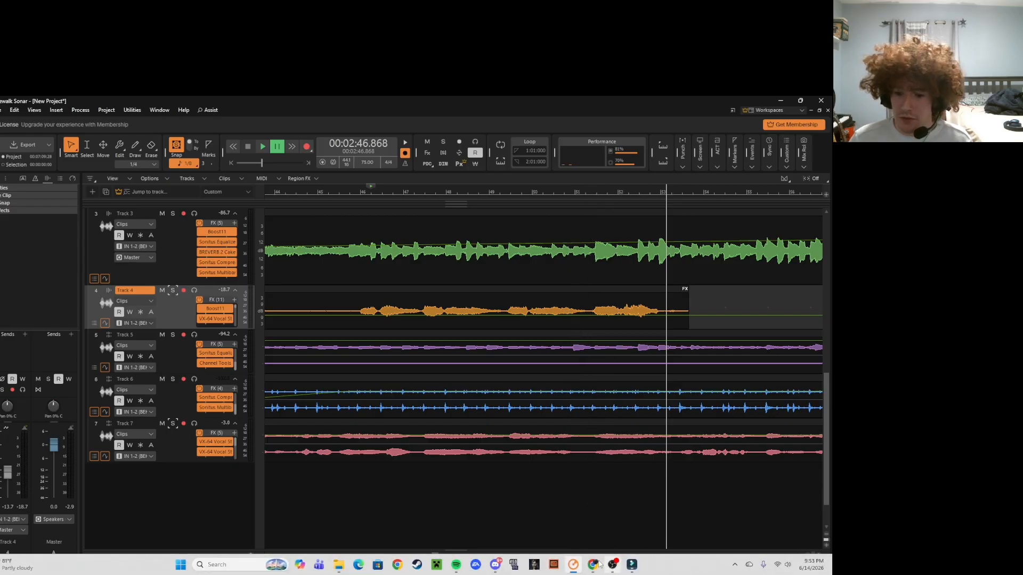
click(612, 566)
click(597, 567)
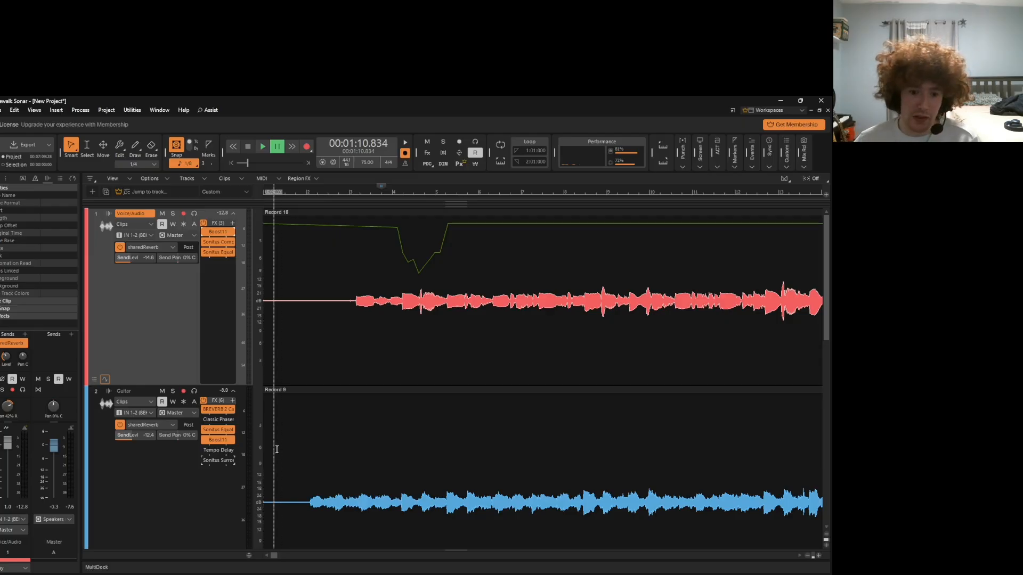
Solo the Guitar track and bypass its Tempo Delay effect.
scroll(273, 448, down, 3)
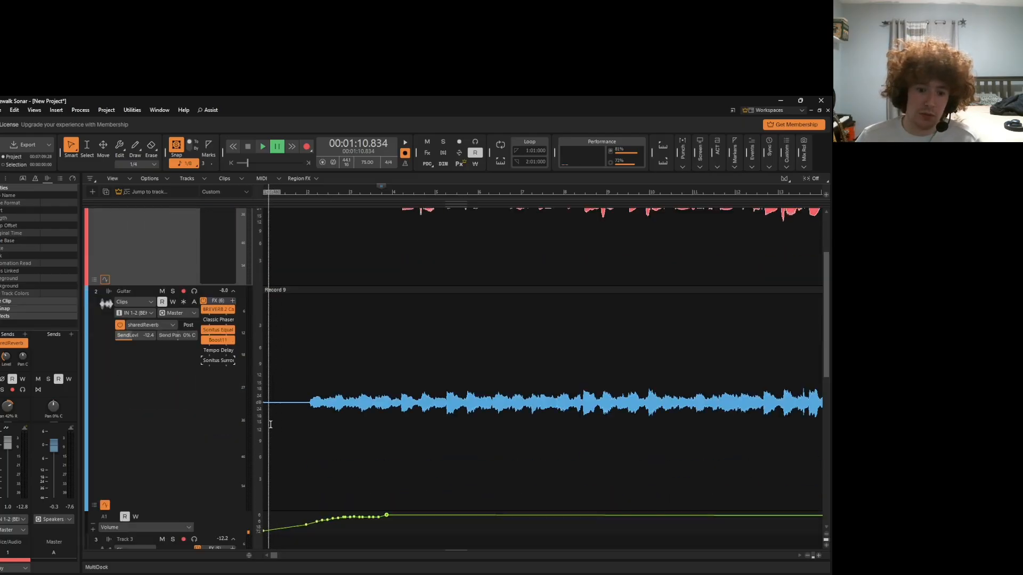
click(173, 291)
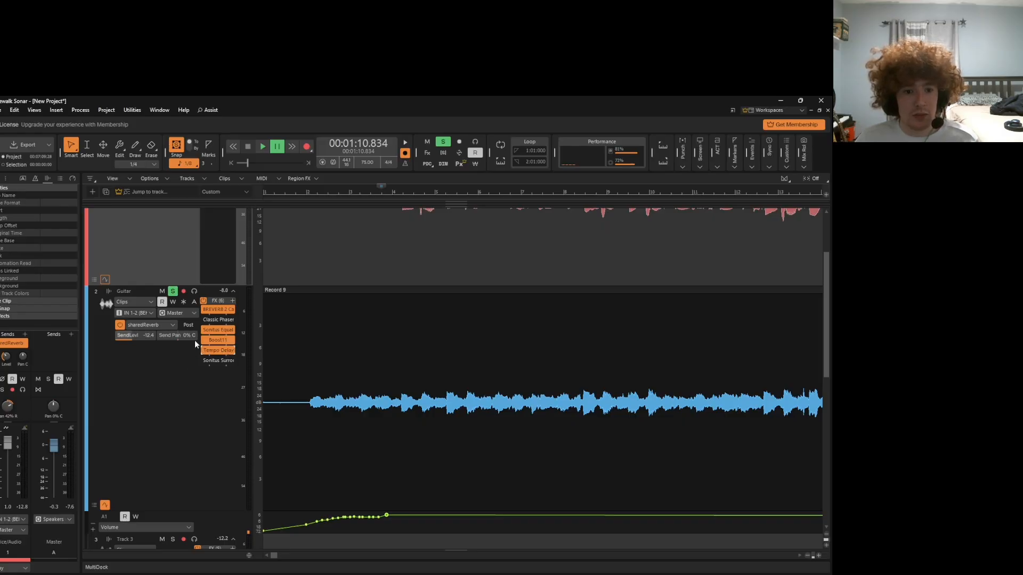
click(202, 351)
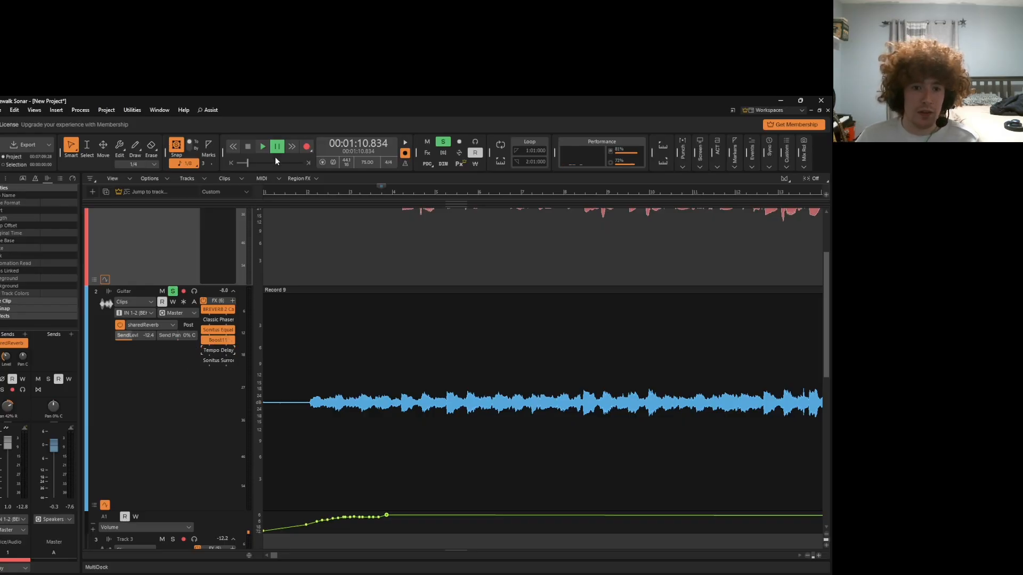
Return to the beginning of the project and listen to the soloed Guitar track from 00:00:03.200.
click(263, 148)
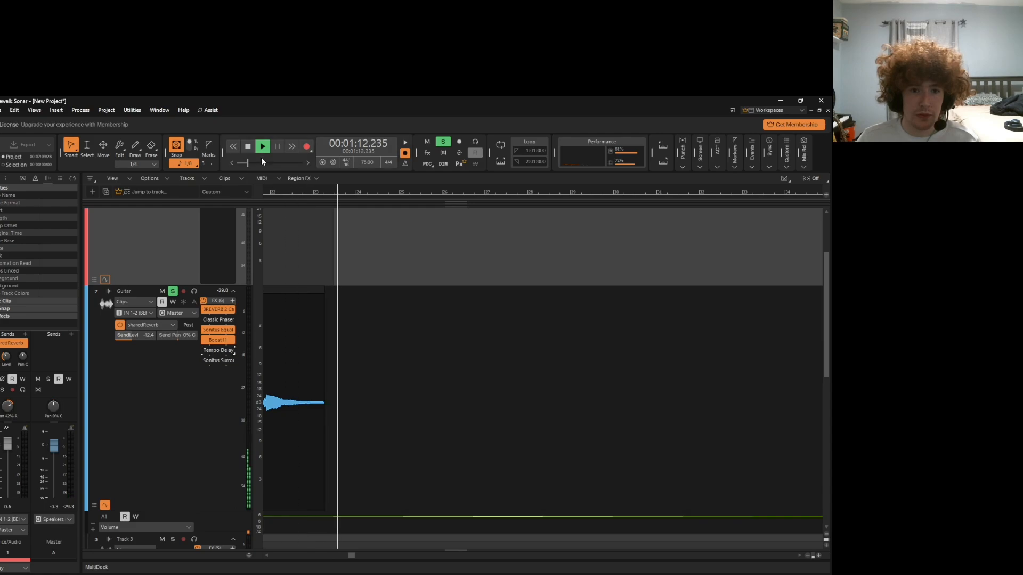
drag(353, 560, 275, 569)
click(306, 346)
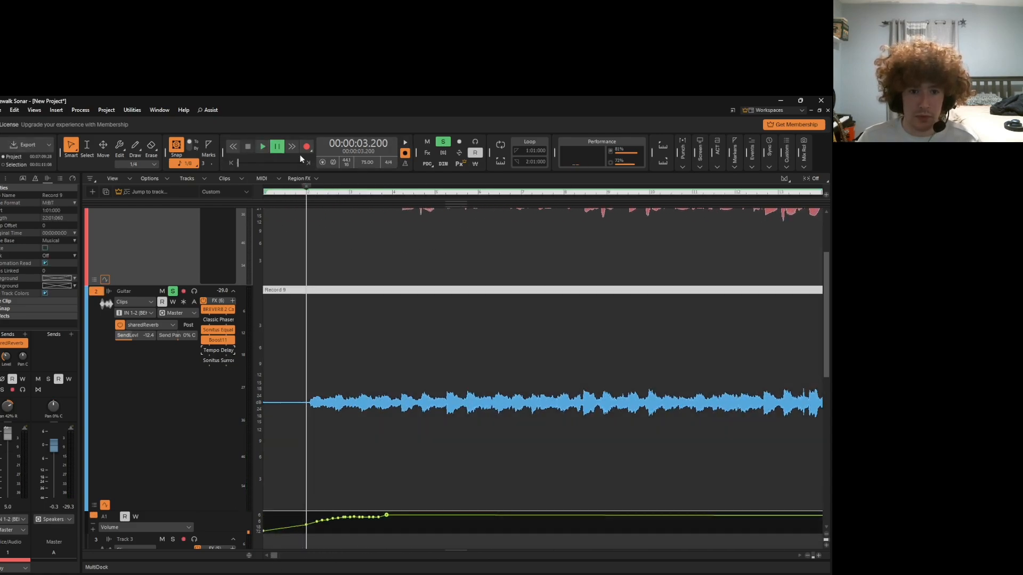
click(262, 148)
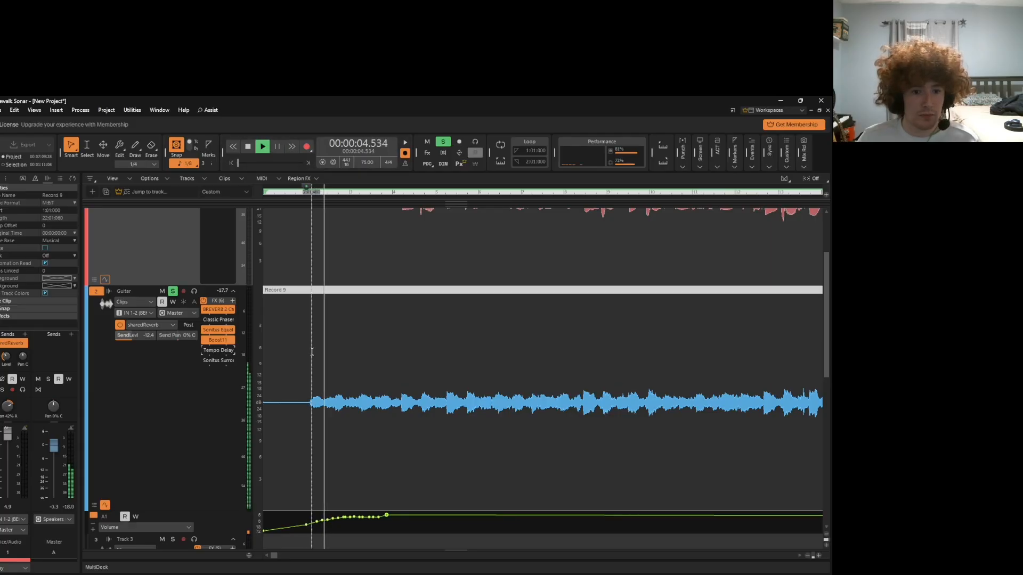
Bypass the Guitar track's BREVERB 2, enable its Tempo Delay, and replay the part from 00:00:03.200.
click(204, 310)
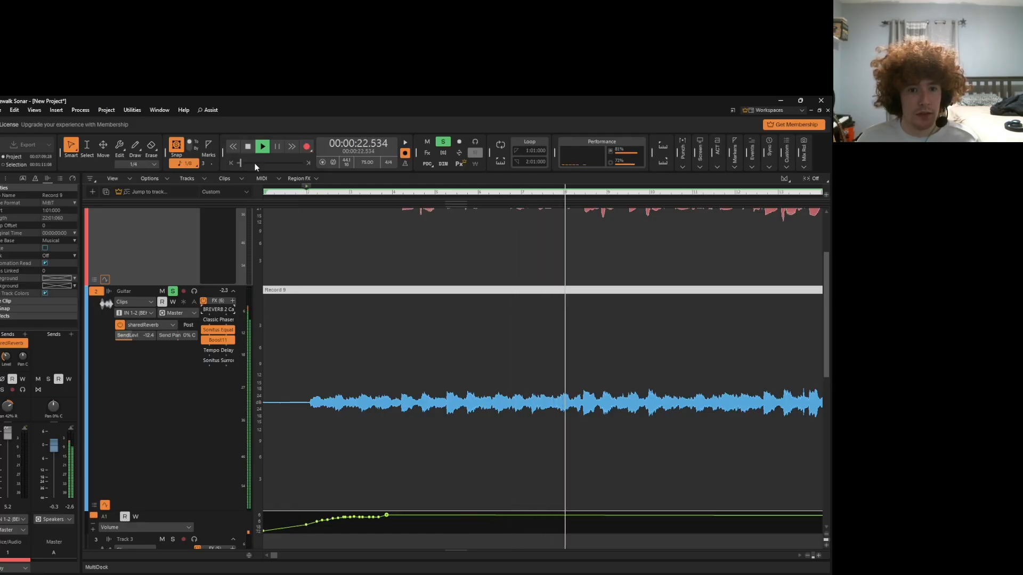
click(260, 149)
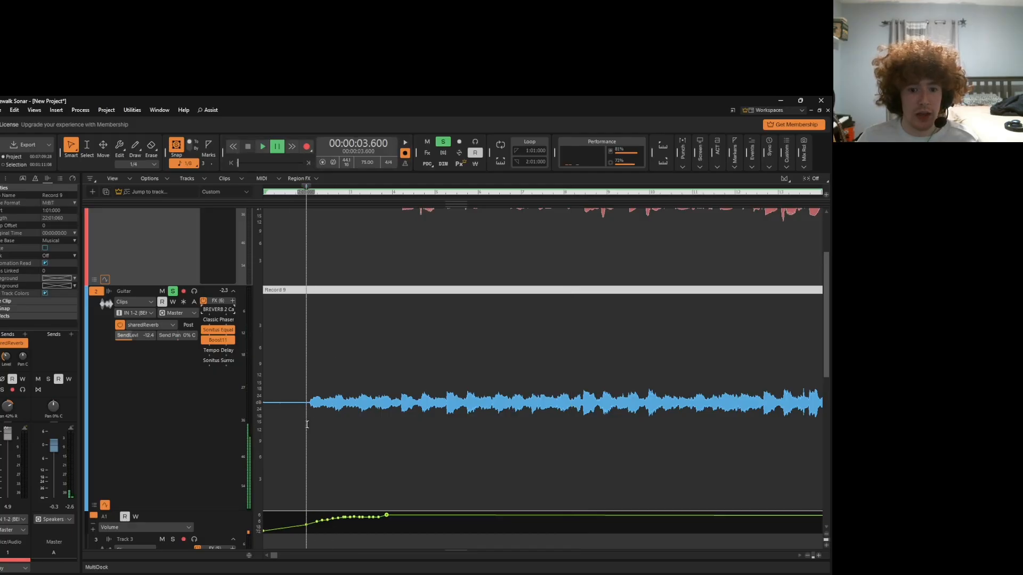
click(203, 350)
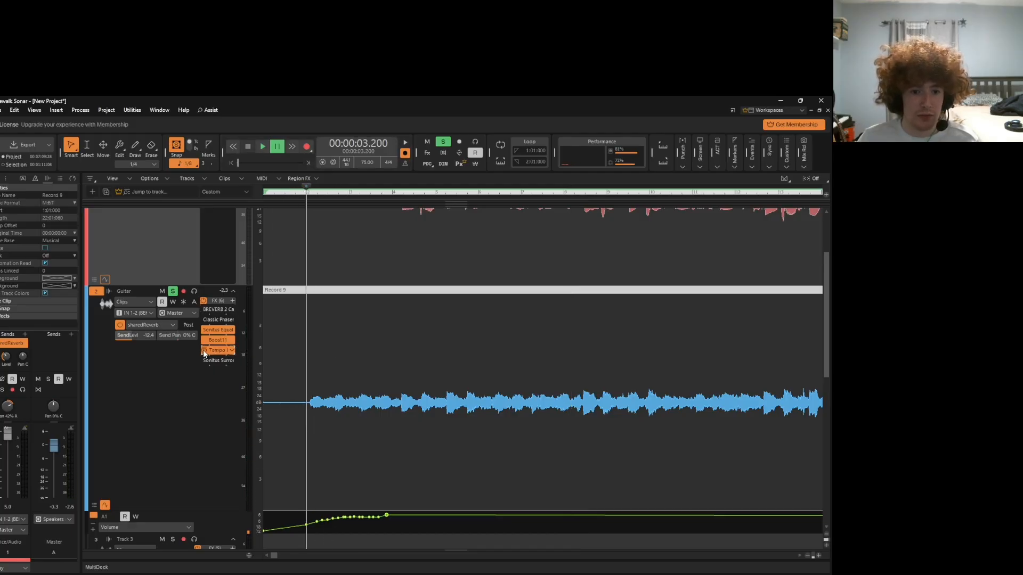
click(263, 145)
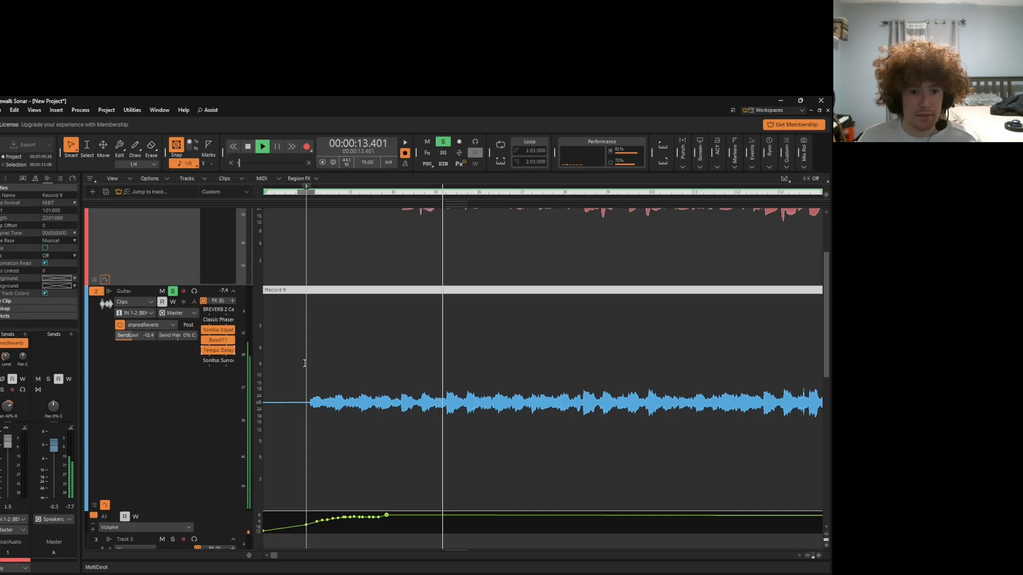
Open the Guitar track's Tempo Delay and audition other EQ modes during playback, returning to the original mode.
double_click(223, 351)
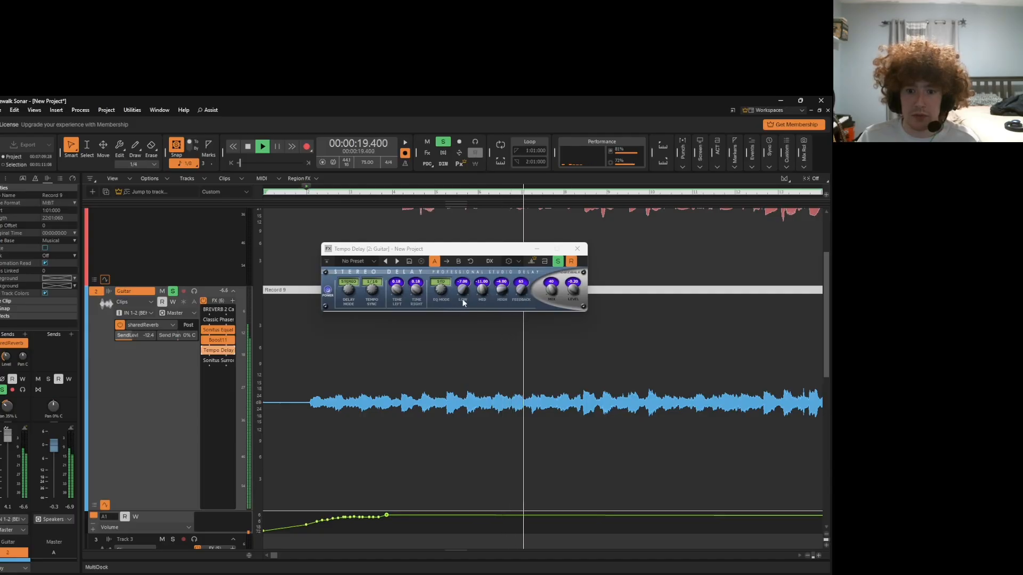
drag(442, 289, 442, 299)
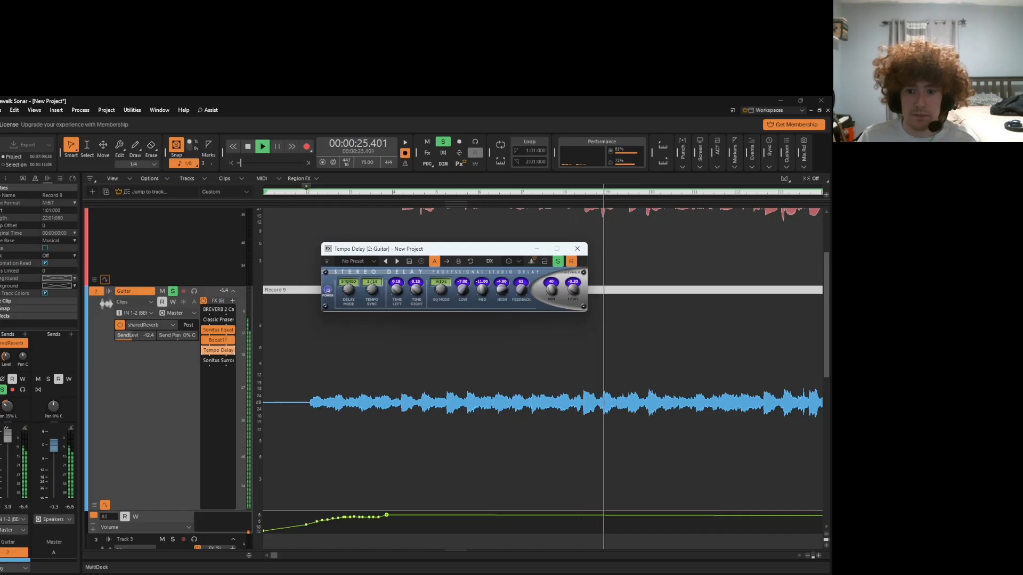
drag(441, 289, 441, 281)
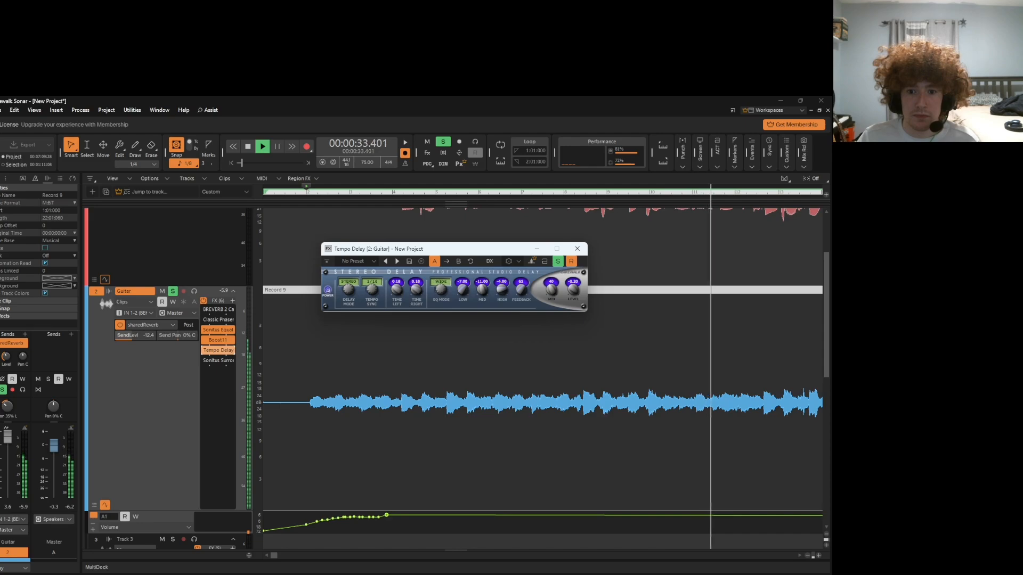
drag(441, 289, 441, 282)
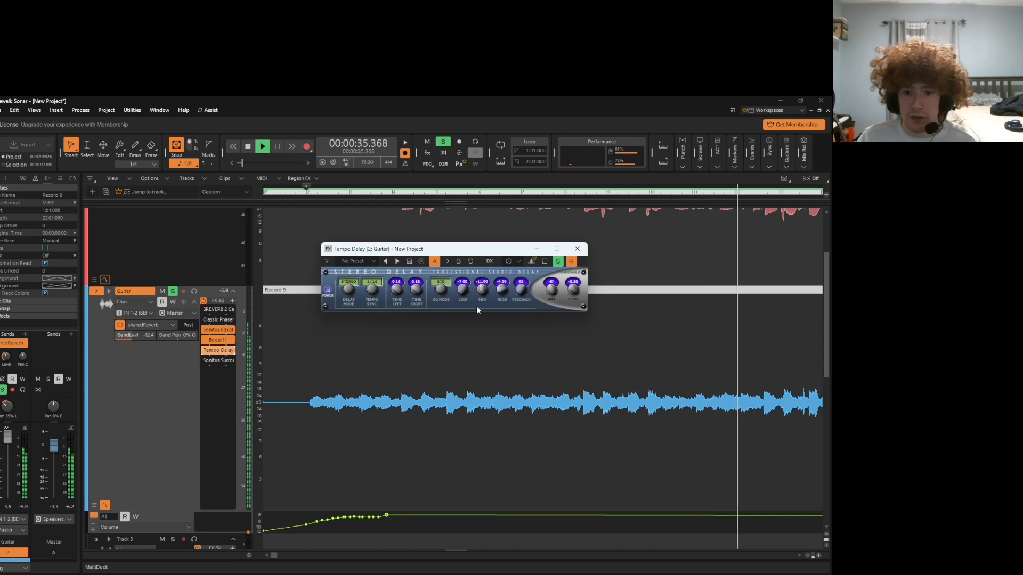
Raise the Tempo Delay's feedback to 100 and its mid EQ level to about -3.00, and pause playback.
drag(527, 298, 527, 283)
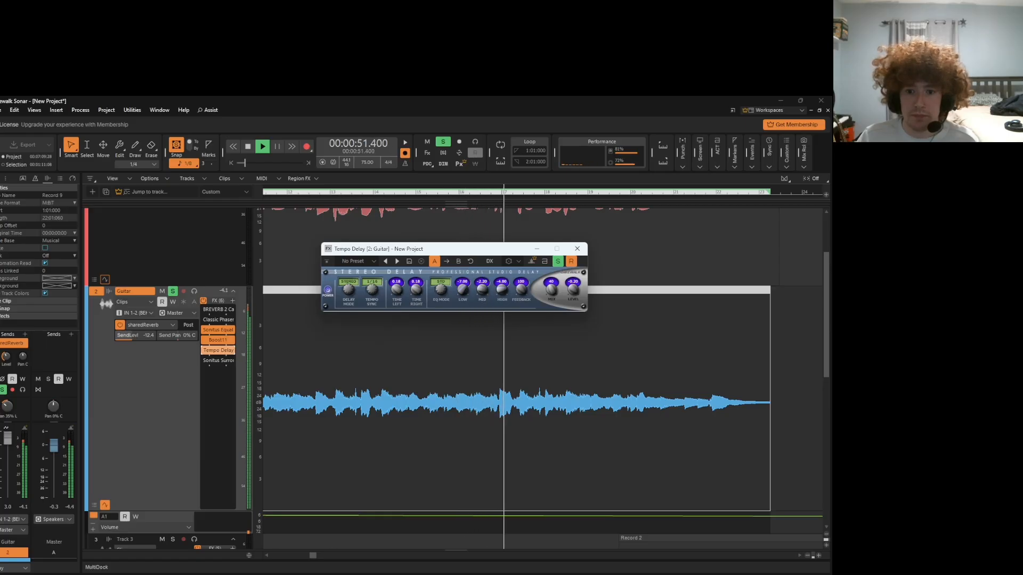
drag(483, 289, 482, 286)
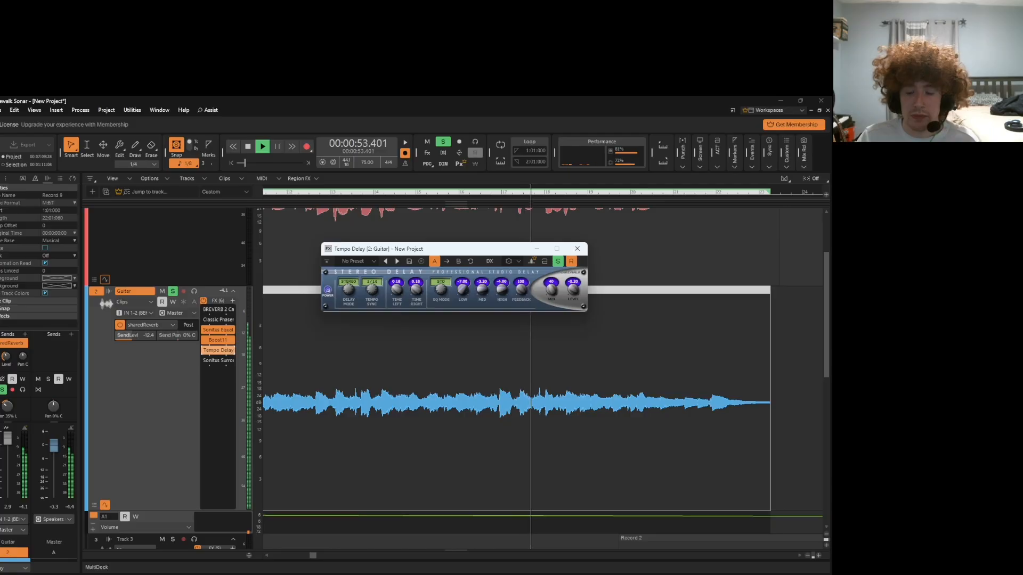
click(277, 147)
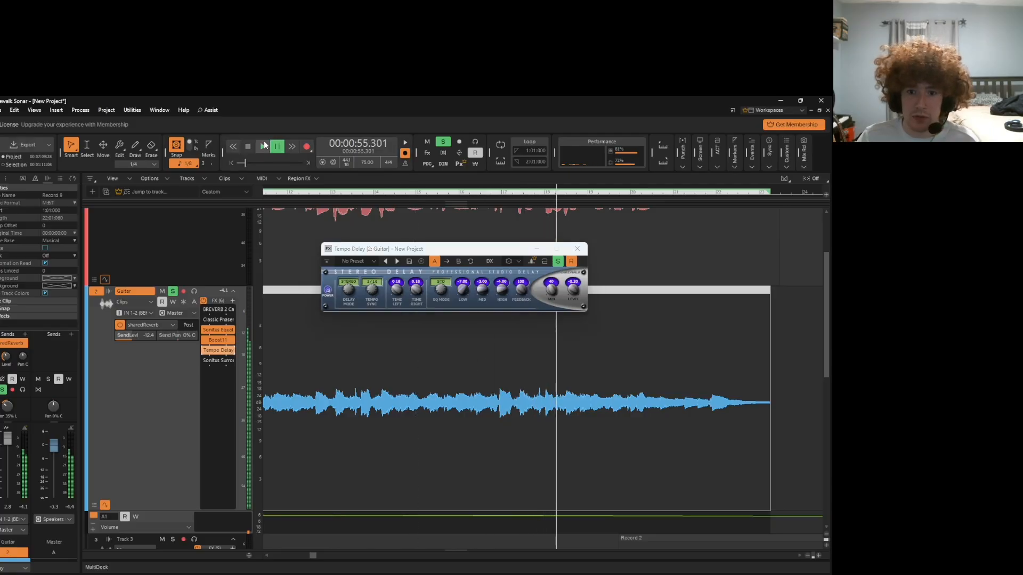
Replay the Guitar track from 00:00:07.600 while raising the Tempo Delay's low, mid and high EQ levels, with mid at about -2.20.
drag(313, 555, 268, 558)
click(363, 468)
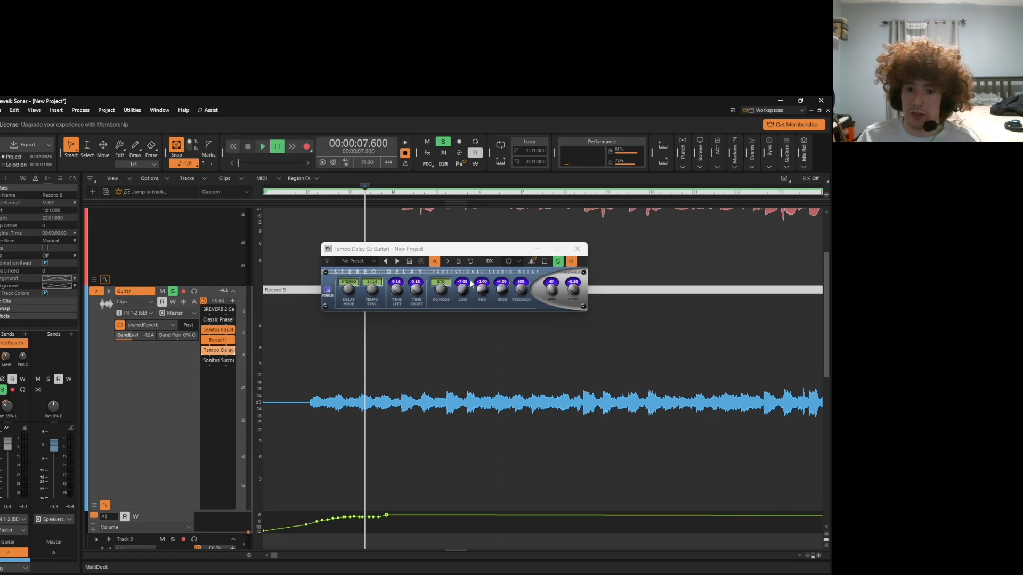
click(263, 147)
drag(482, 289, 482, 285)
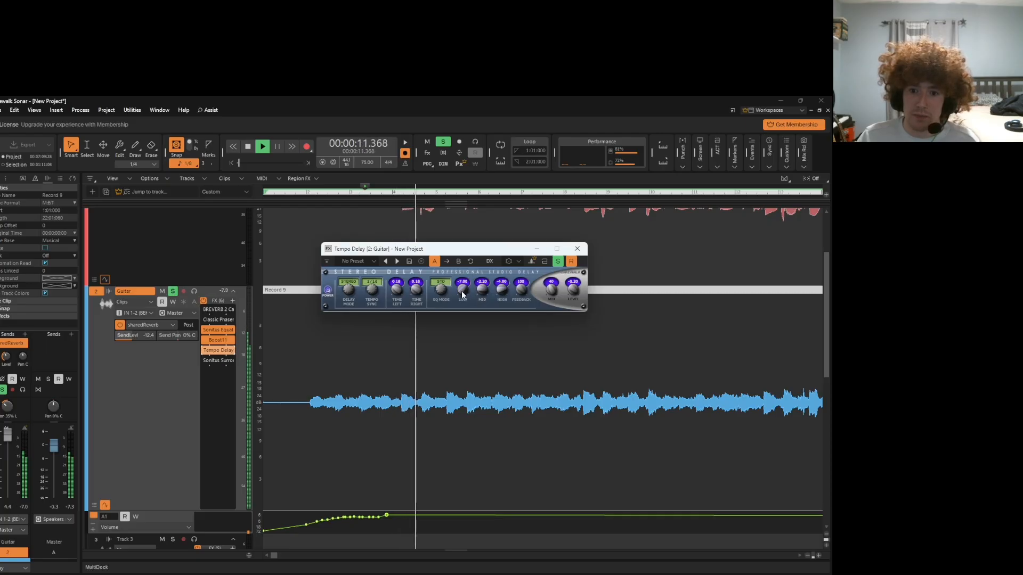
drag(501, 291, 462, 286)
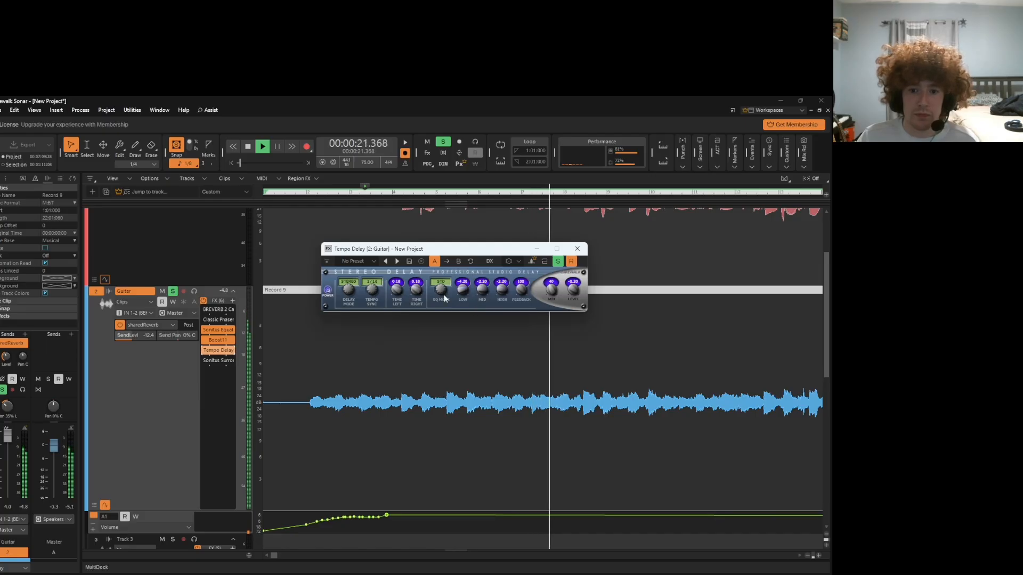
Lower the Tempo Delay's feedback to about 94 and audition other EQ modes, returning to the original mode before pausing playback.
drag(521, 289, 521, 290)
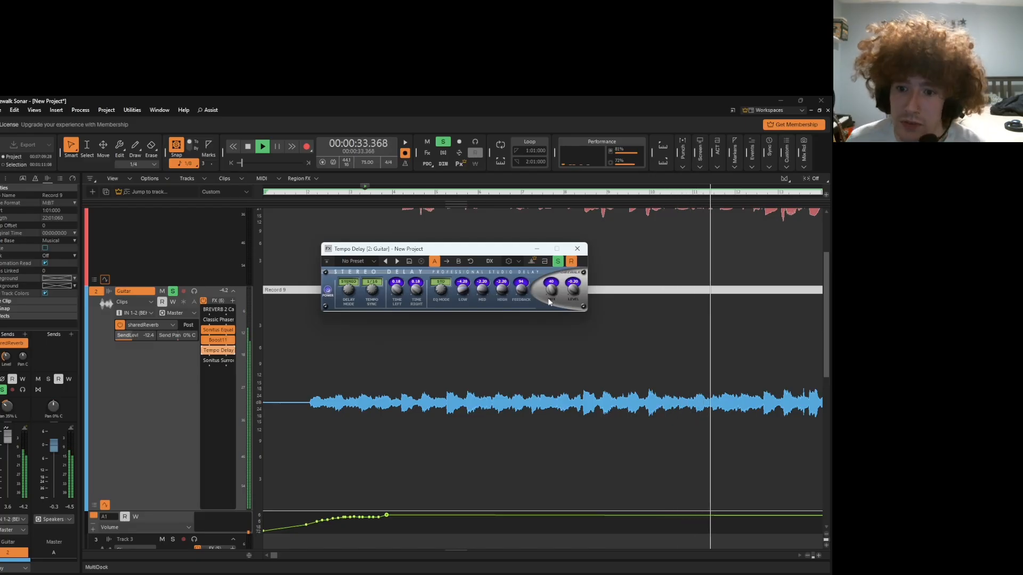
click(440, 289)
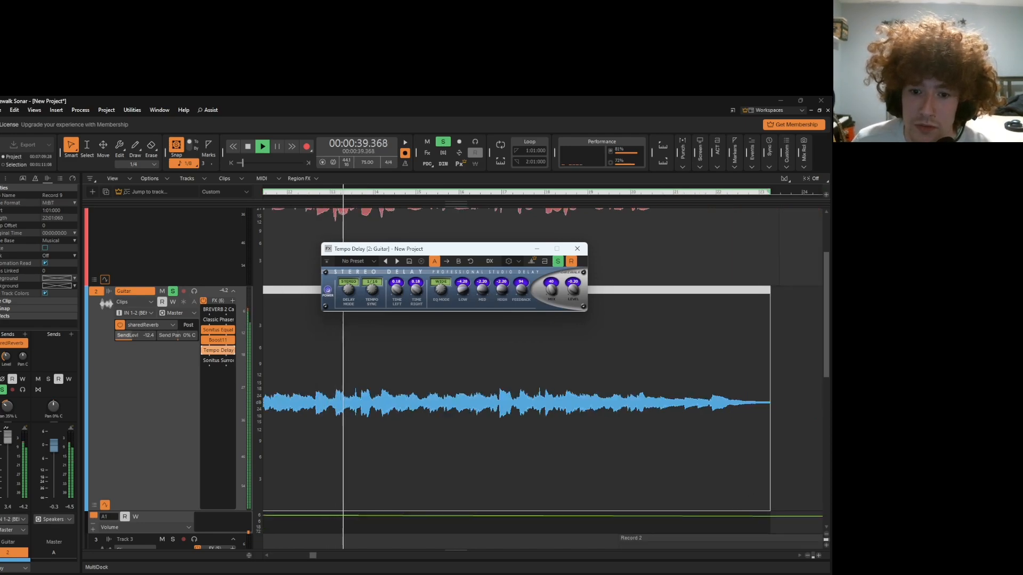
drag(441, 289, 441, 283)
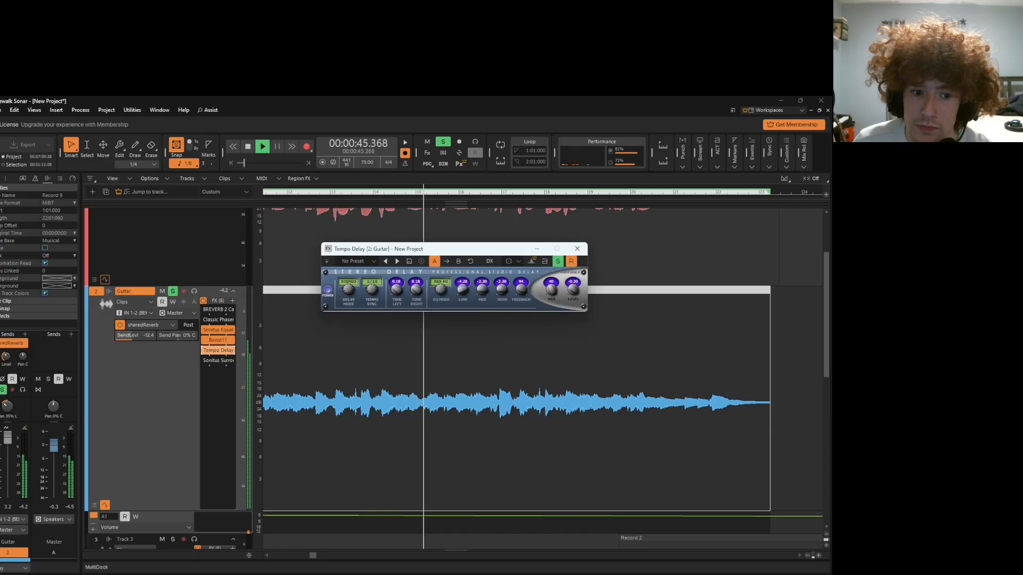
drag(441, 289, 441, 295)
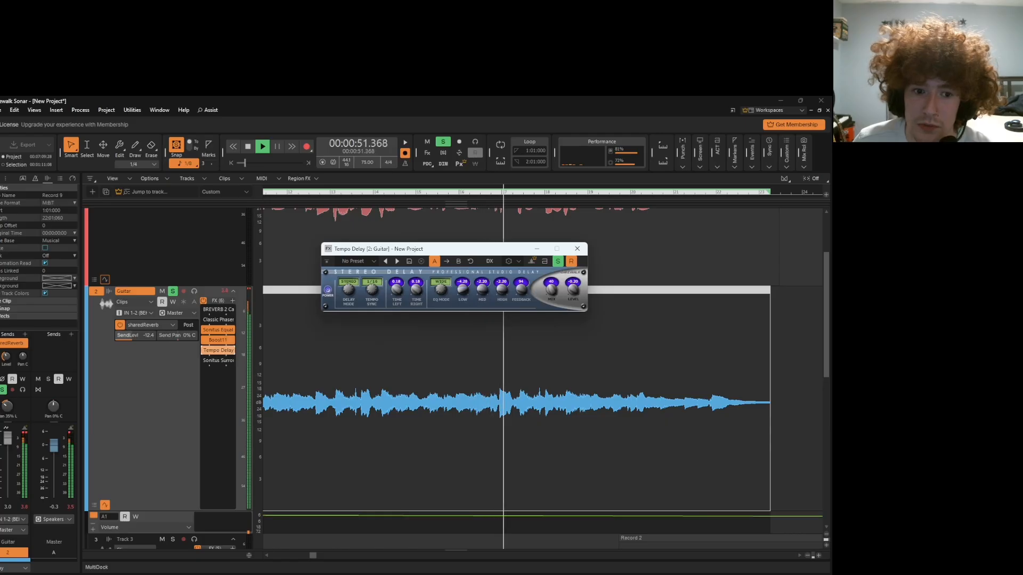
drag(441, 289, 441, 295)
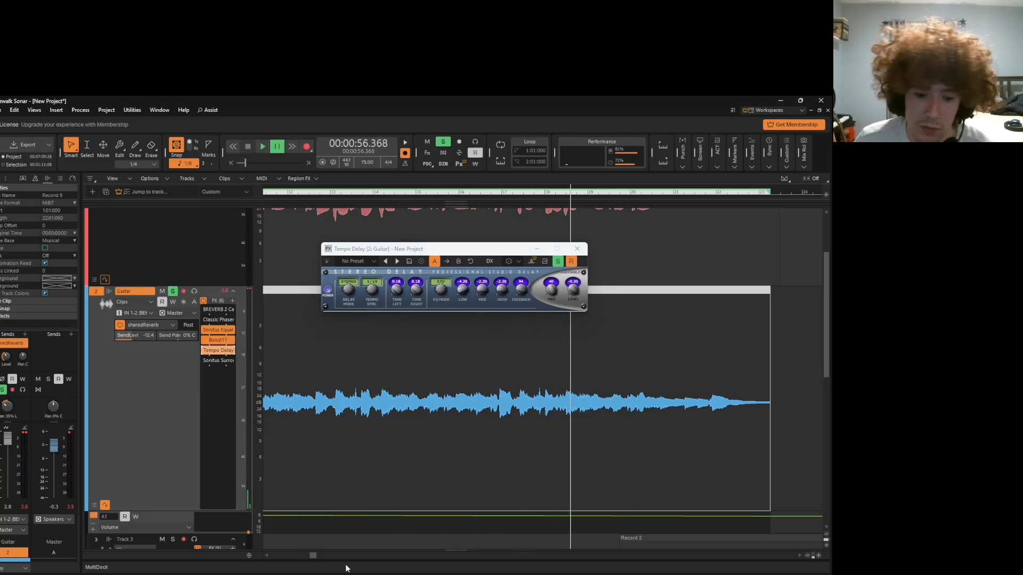
Replay the Guitar track from 00:00:04.000 while adjusting the Tempo Delay's low and mid EQ levels, and close the effect.
drag(313, 556, 262, 560)
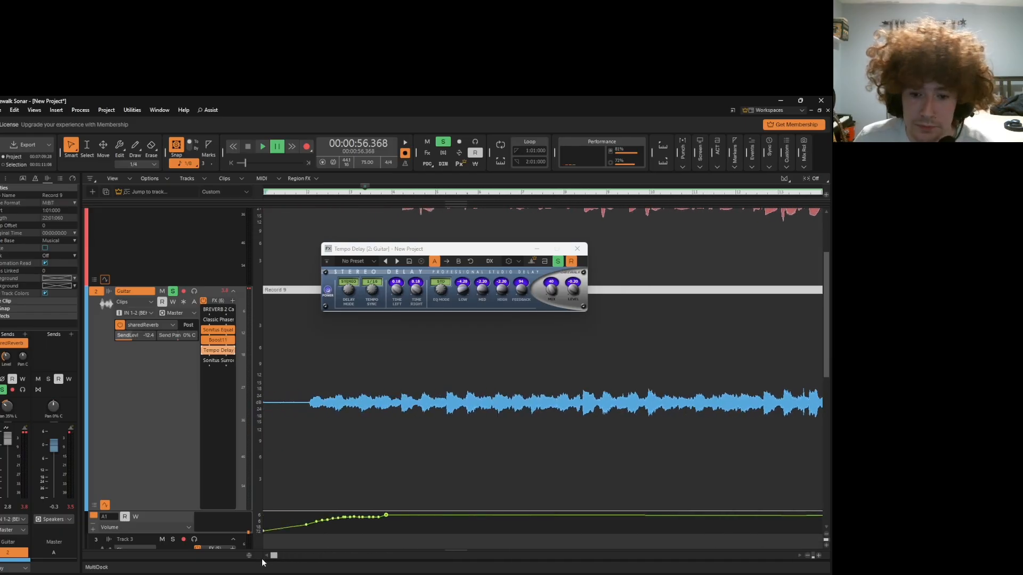
click(308, 484)
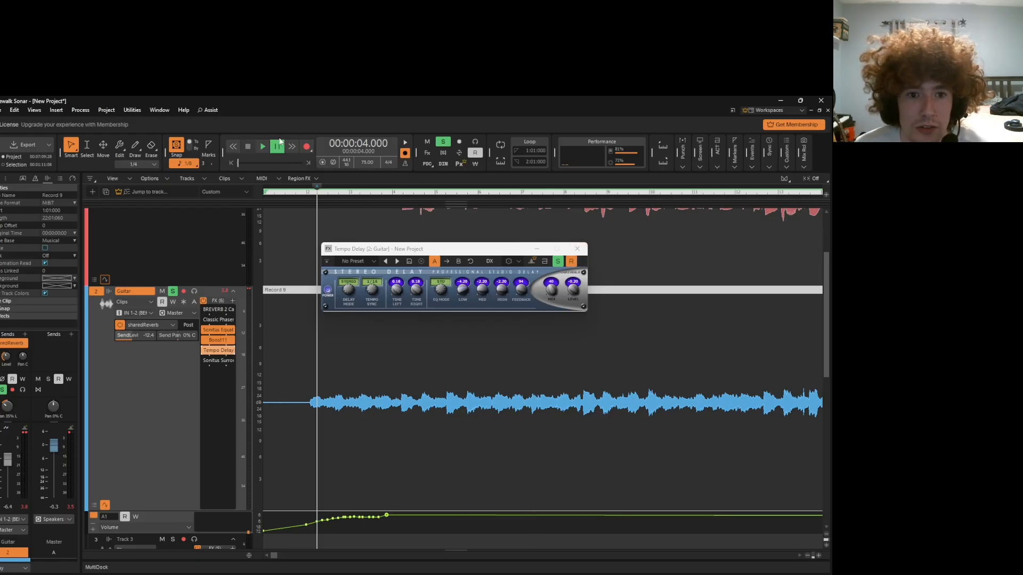
click(279, 142)
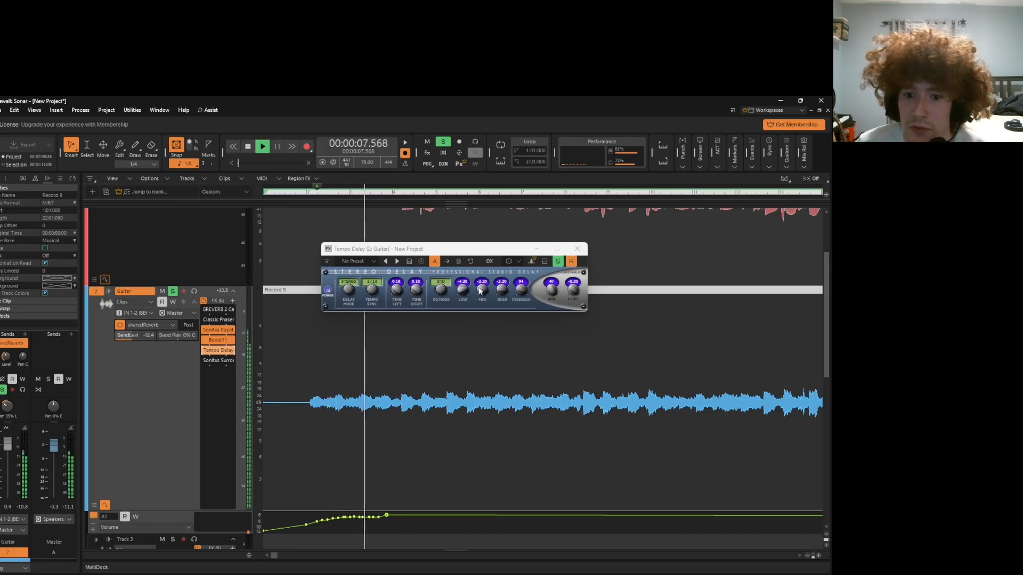
drag(461, 292, 482, 288)
drag(481, 289, 481, 294)
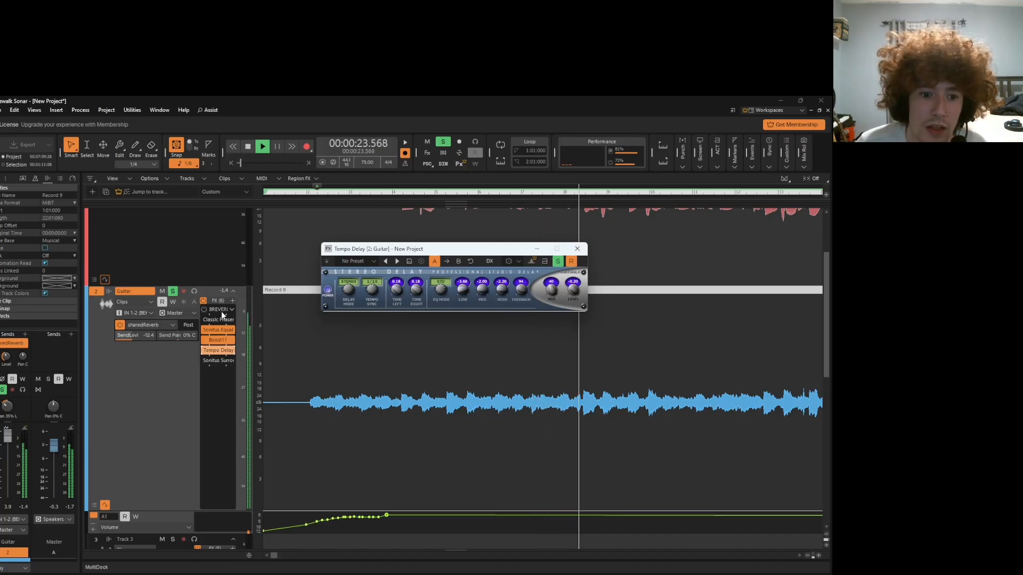
drag(478, 288, 477, 289)
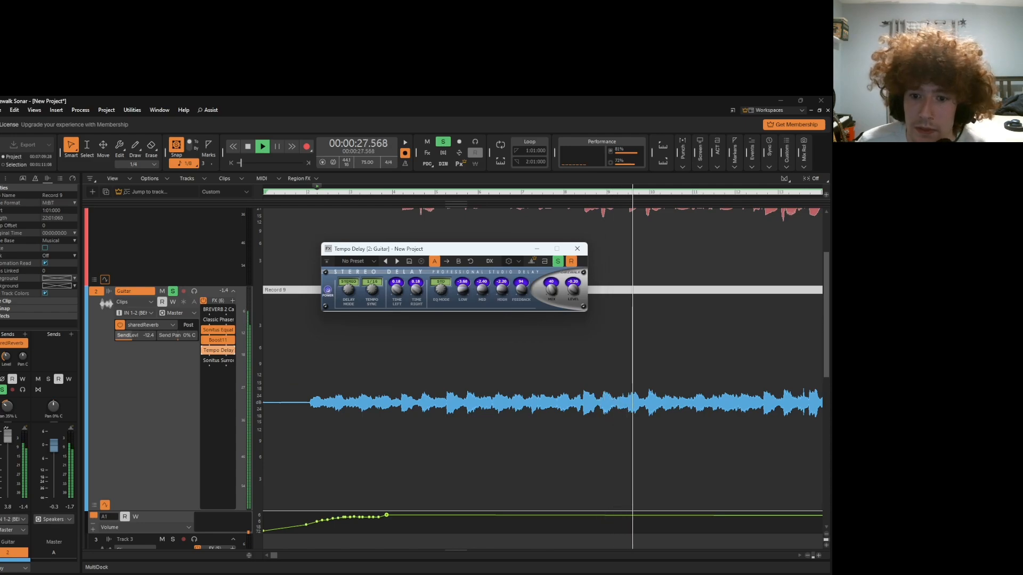
click(577, 249)
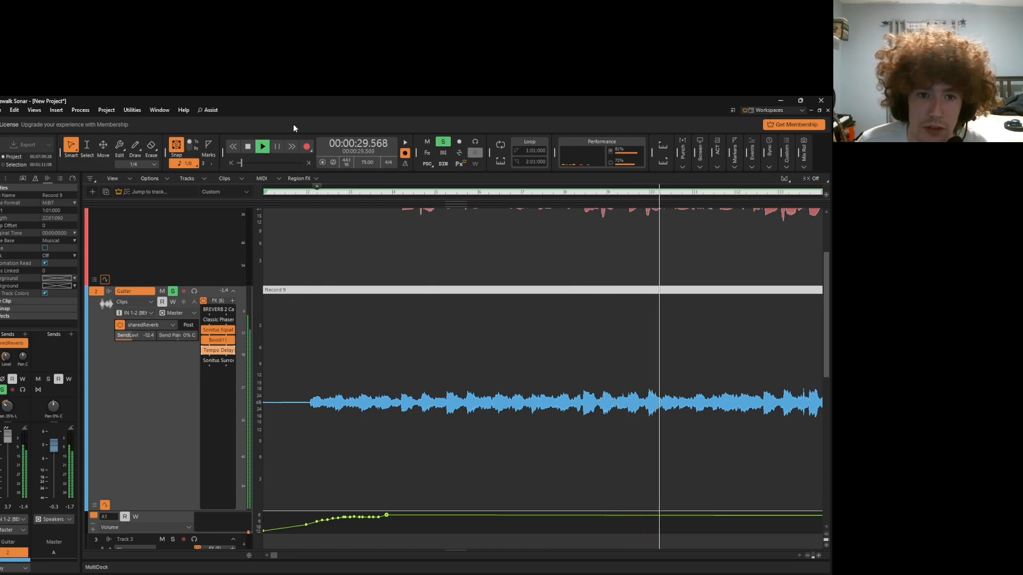
click(277, 147)
Re-enable and open the Guitar track's BREVERB 2, and replay the part from 00:00:03.600 with the reverb active.
click(311, 438)
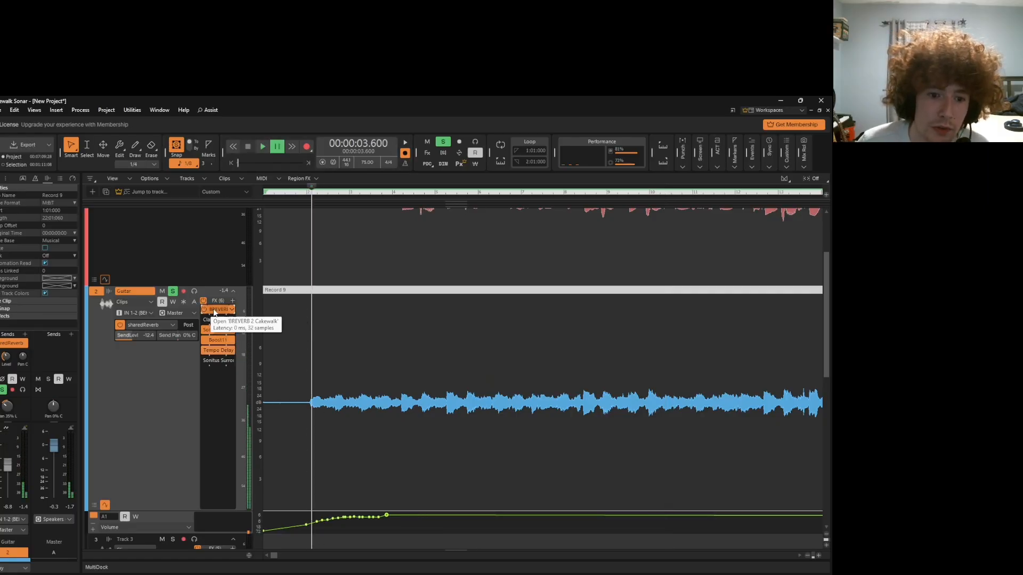
double_click(218, 310)
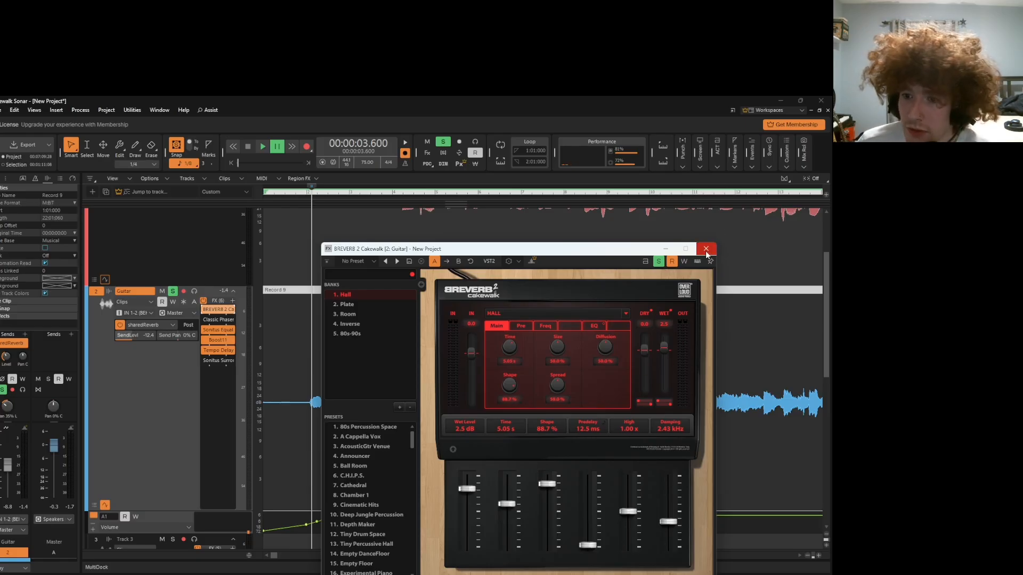
drag(561, 251, 375, 482)
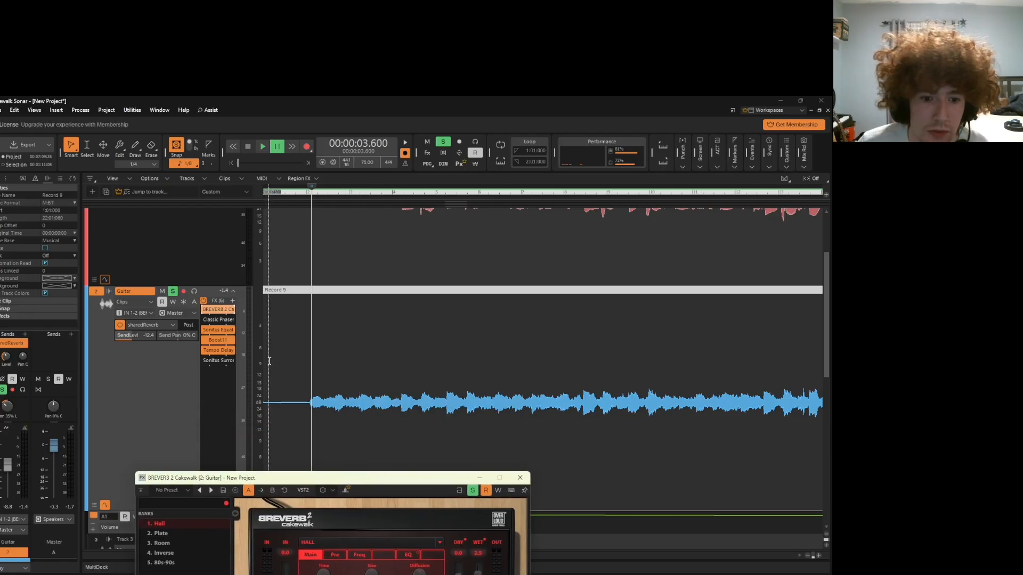
click(264, 147)
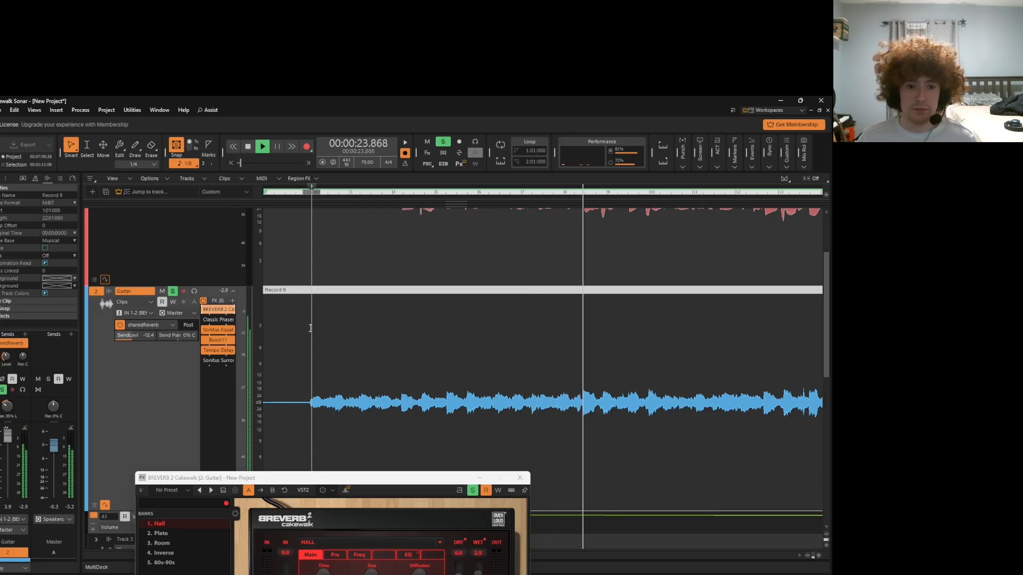
click(520, 479)
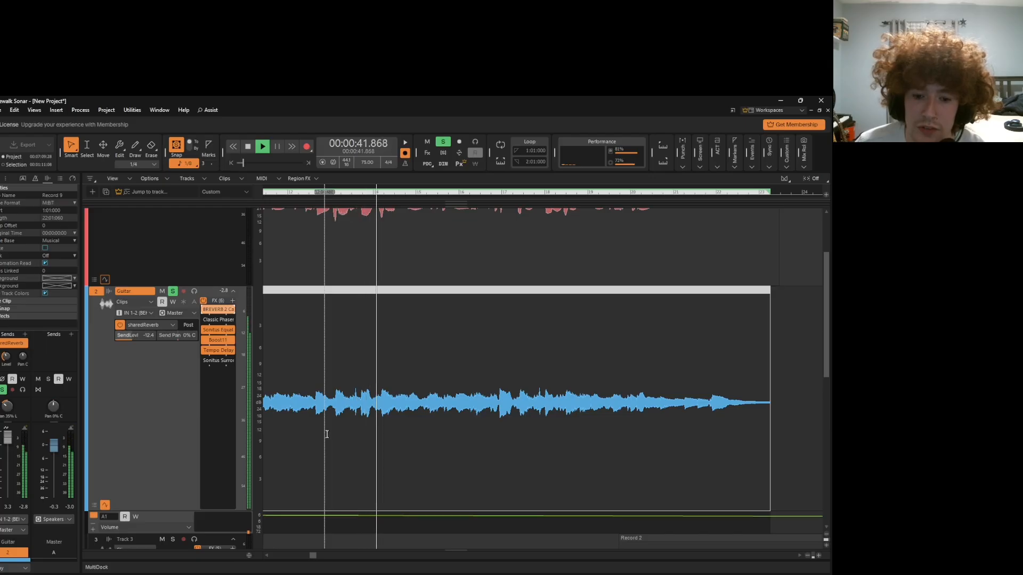
click(277, 146)
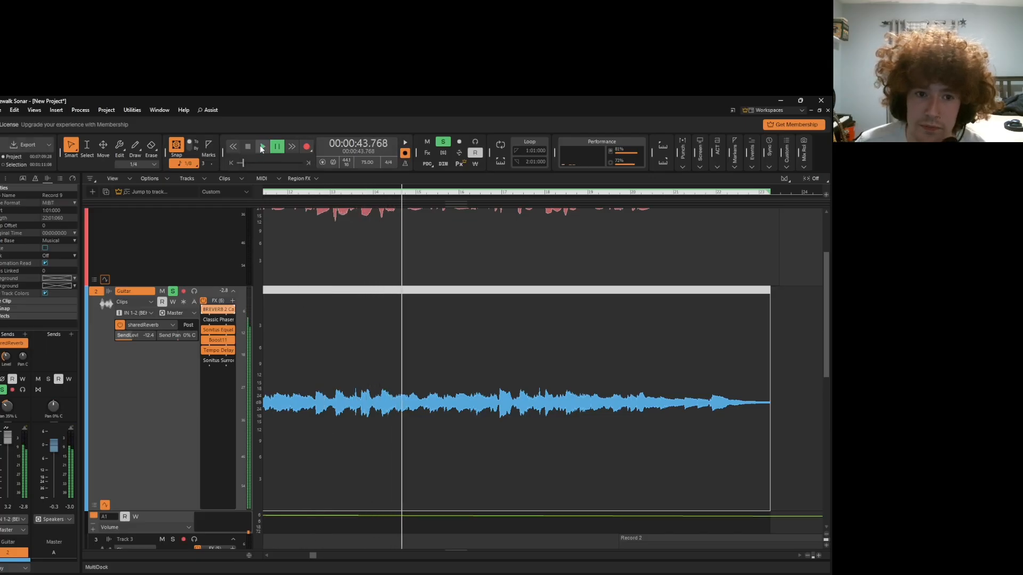
Listen to the Guitar track with its reverb and delay from 00:00:05.600, pausing and resuming playback.
click(307, 554)
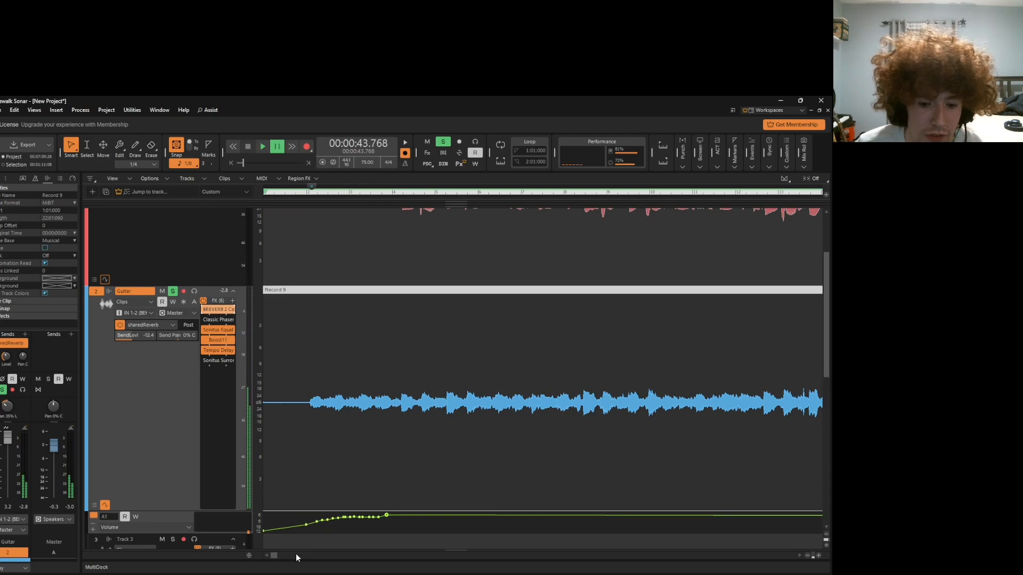
click(317, 191)
click(336, 465)
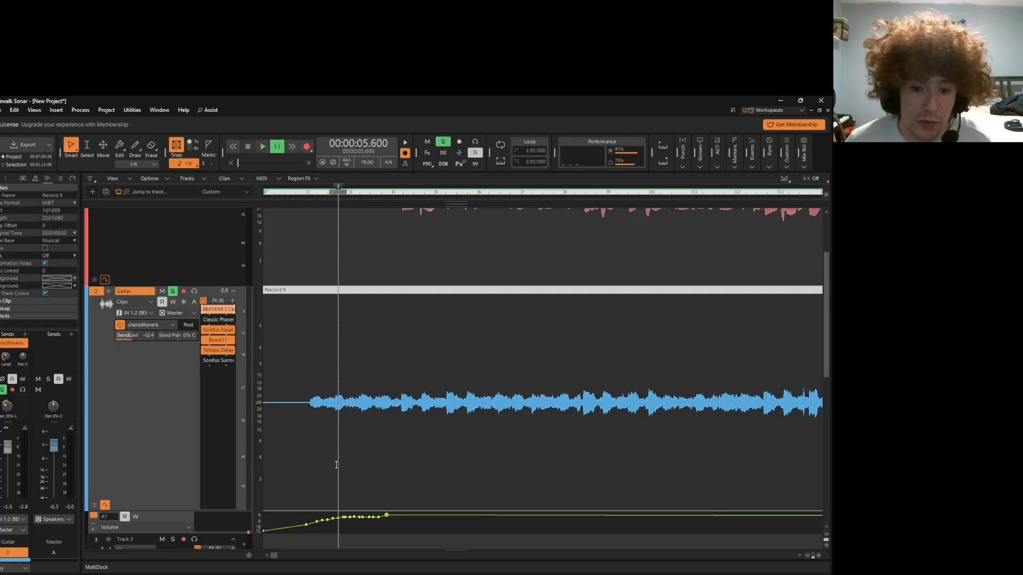
click(262, 146)
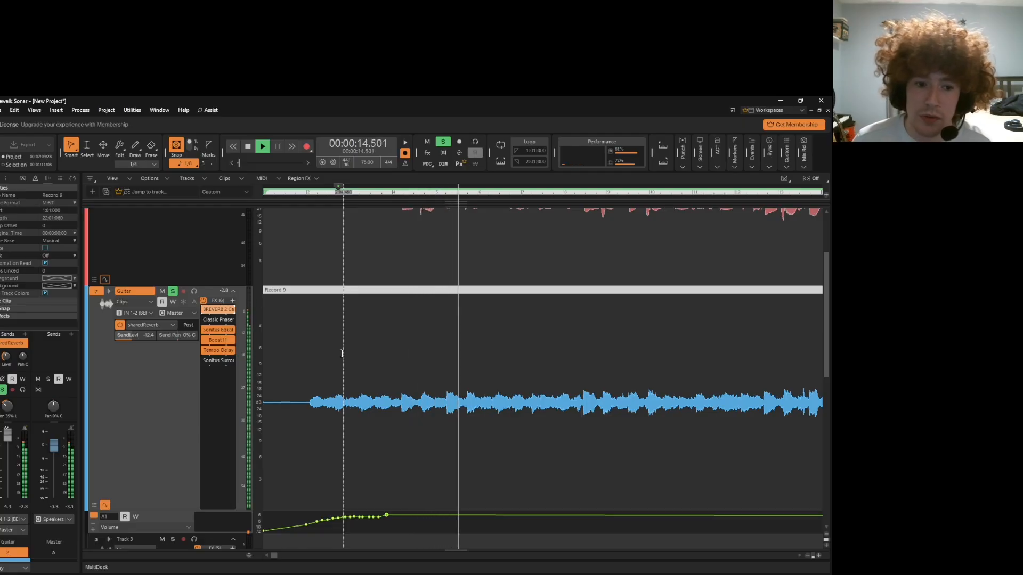
click(263, 150)
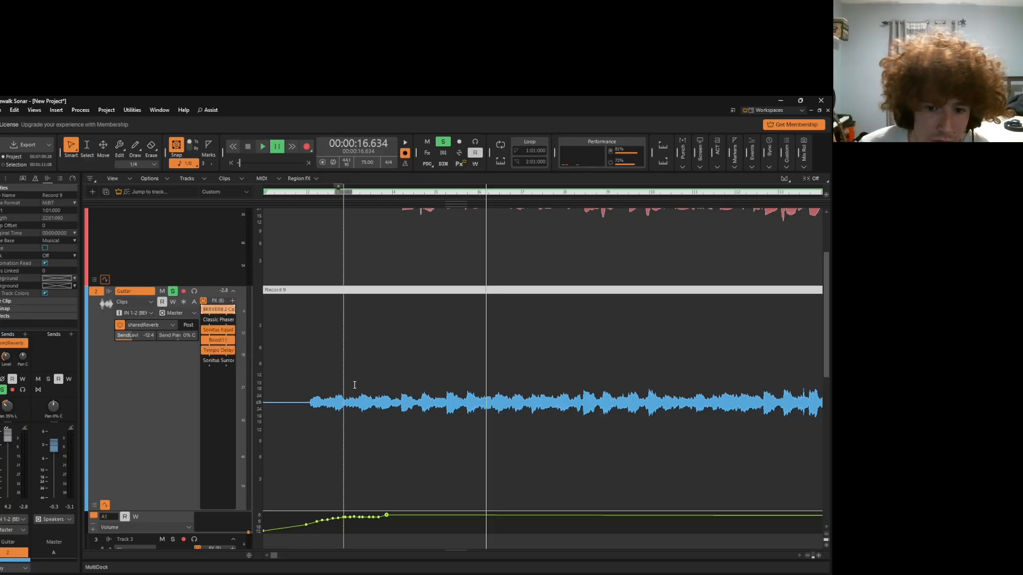
click(262, 146)
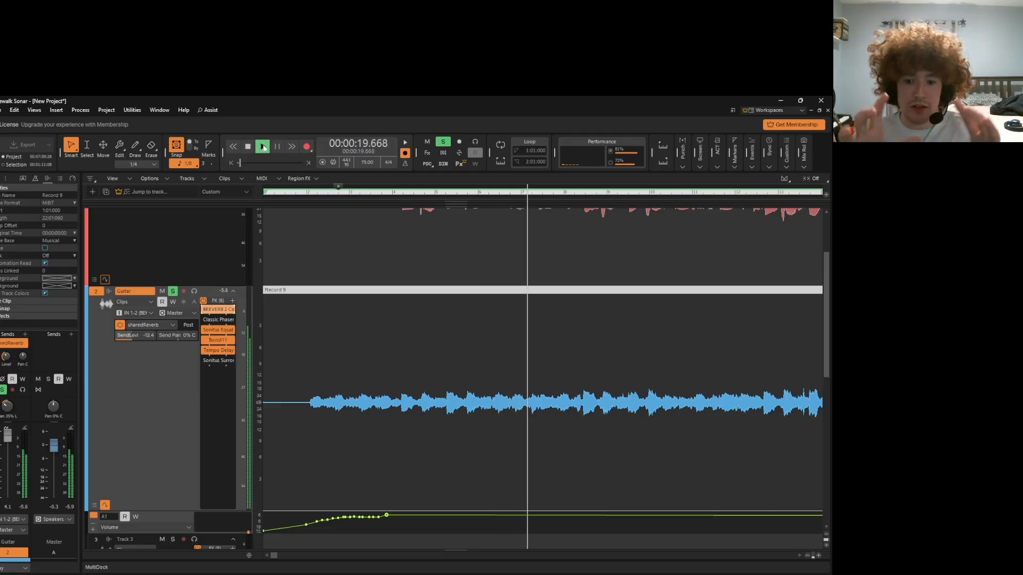
click(277, 146)
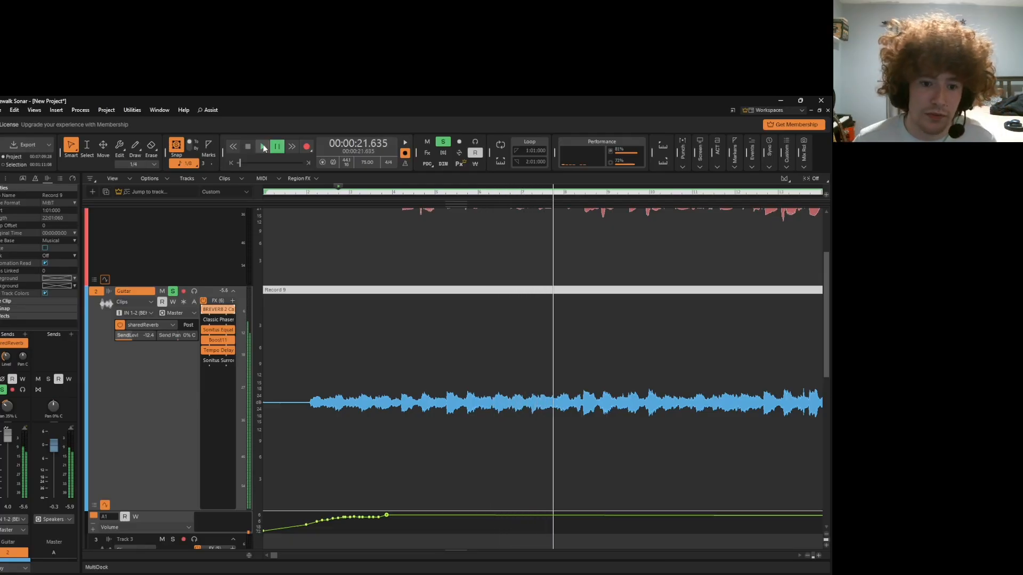
Enable and open the Guitar track's Sonitus Surround, and play the part from 00:00:10.800.
double_click(216, 361)
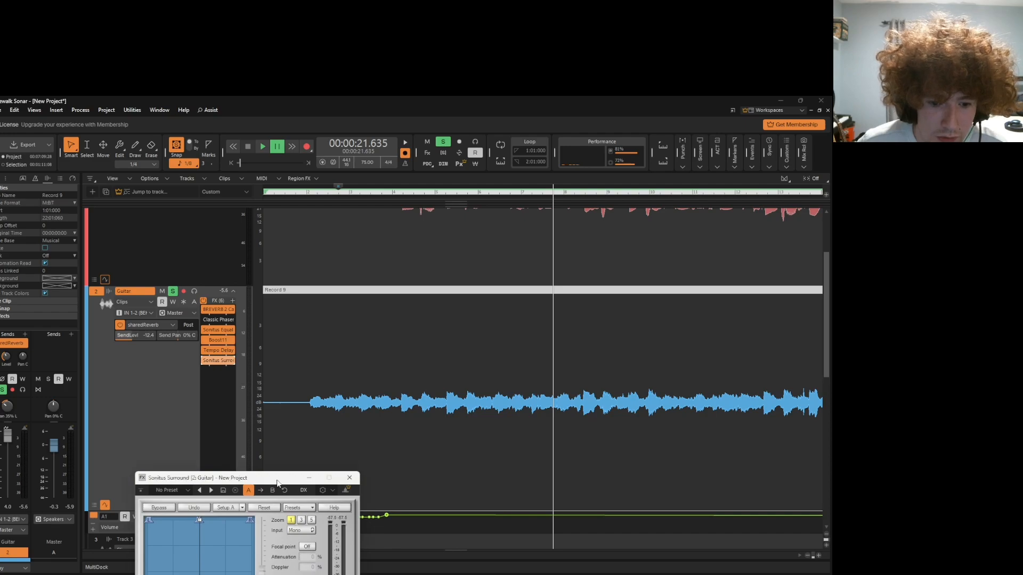
drag(234, 478, 257, 229)
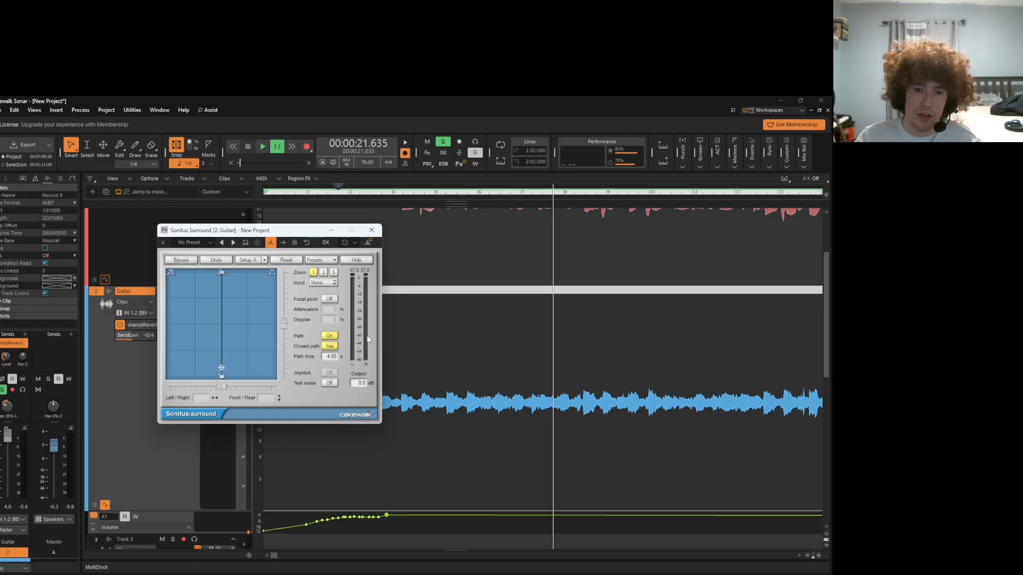
click(406, 191)
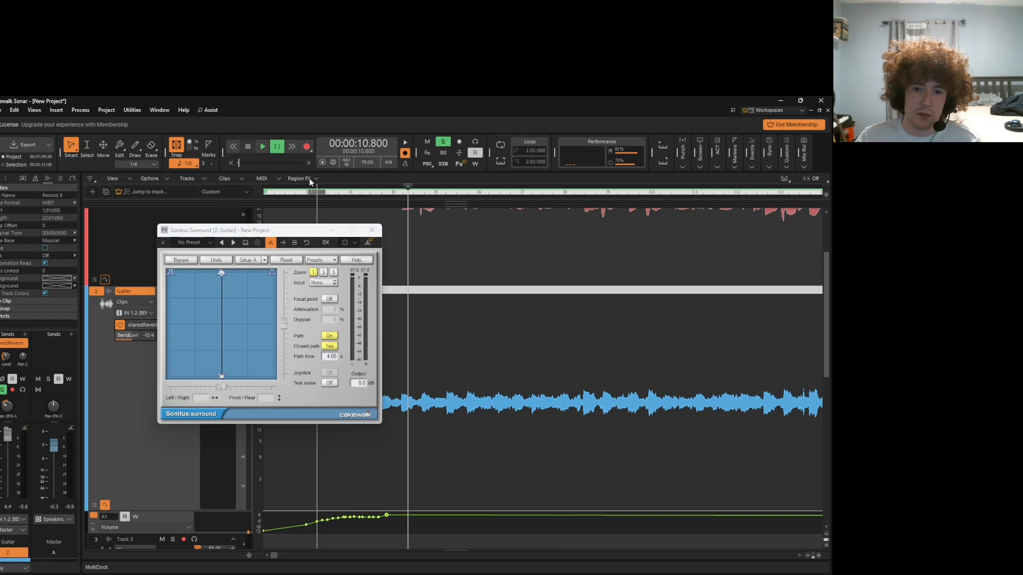
click(265, 146)
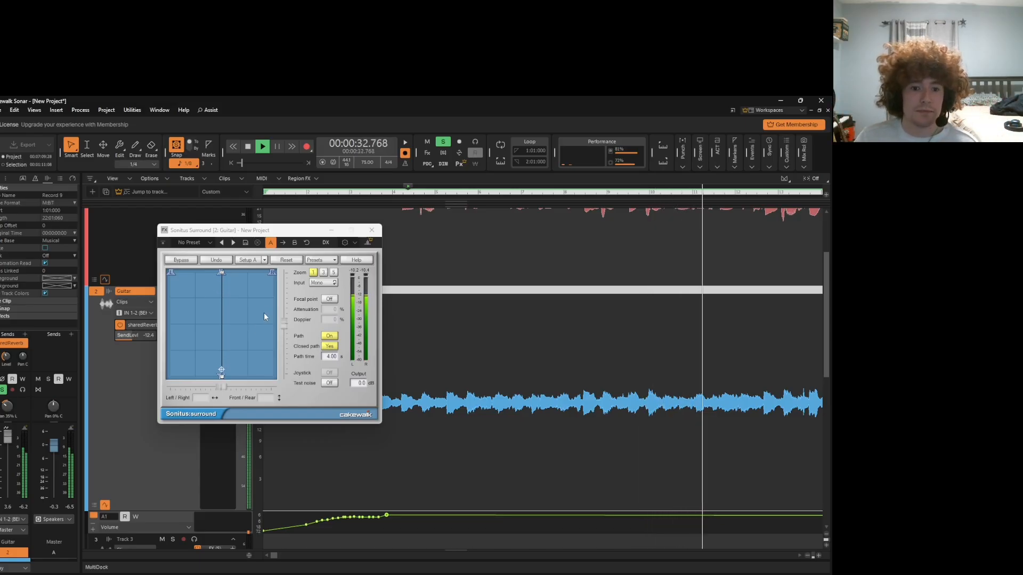
click(265, 146)
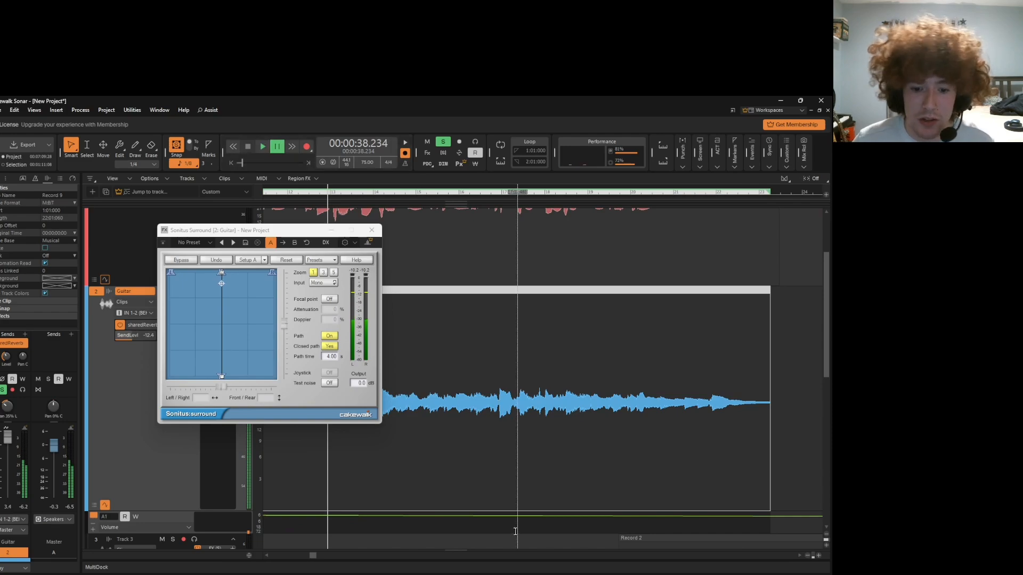
Apply the Simple Curves preset L-C-R-S cycle (4 sec) to Sonitus Surround and play the Guitar track from 00:00:20.800.
drag(314, 555, 290, 556)
click(381, 494)
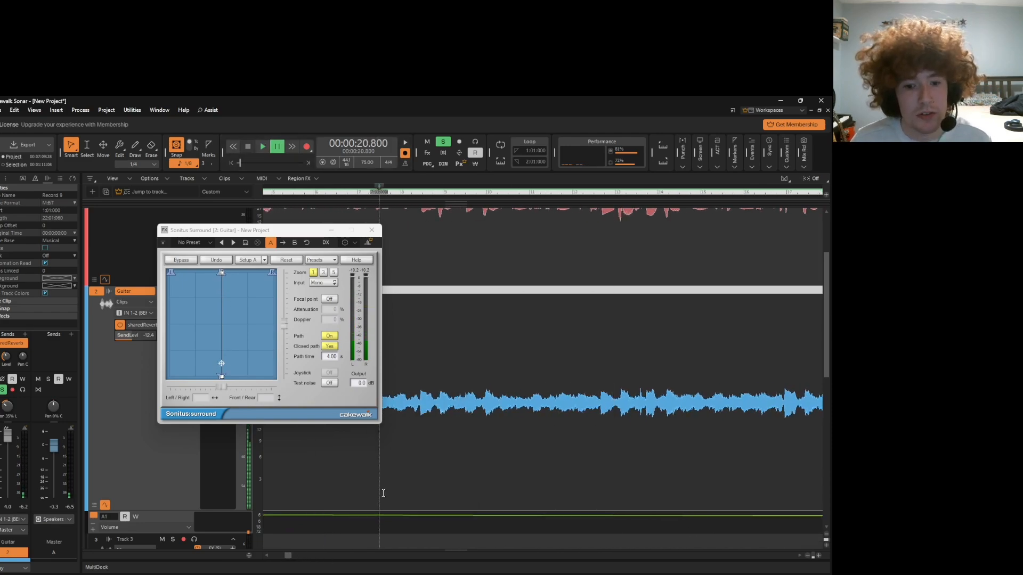
click(326, 260)
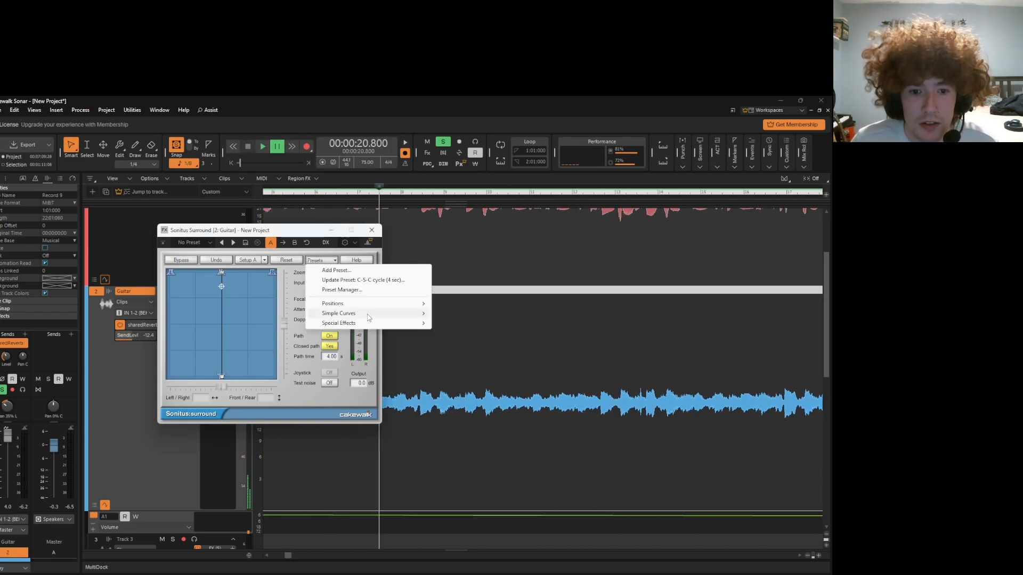
mouse_move(369, 318)
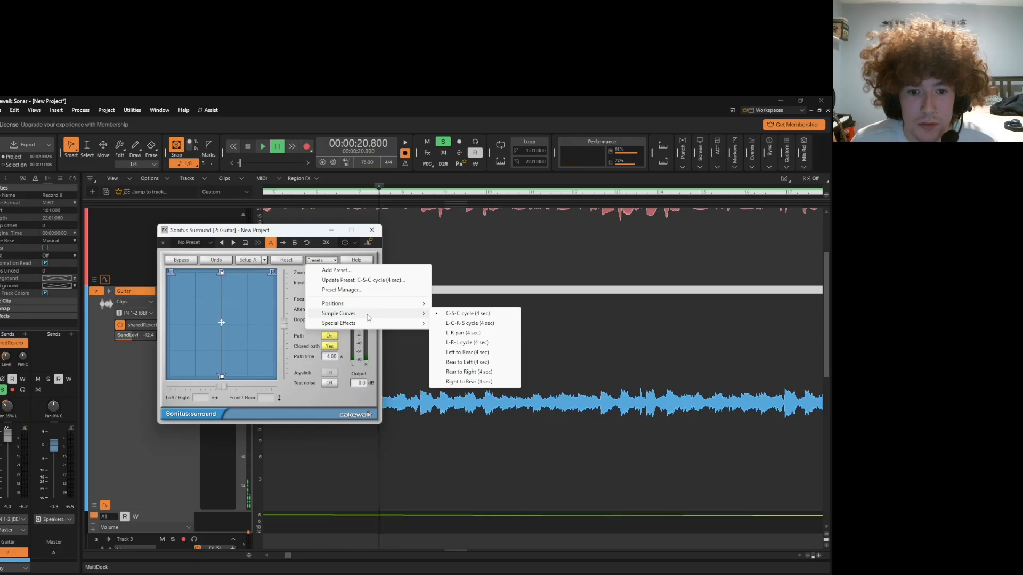
click(472, 323)
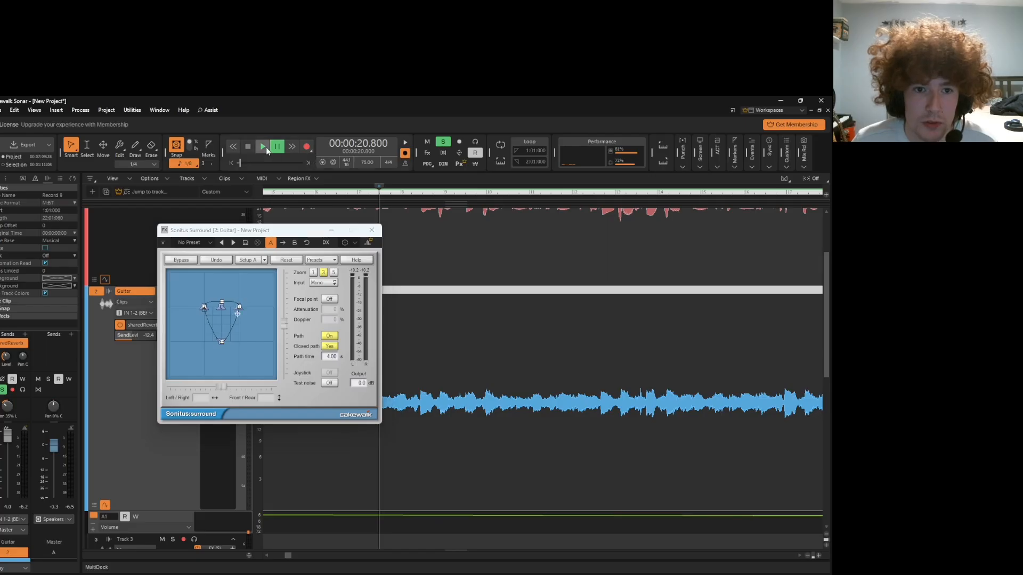
click(266, 147)
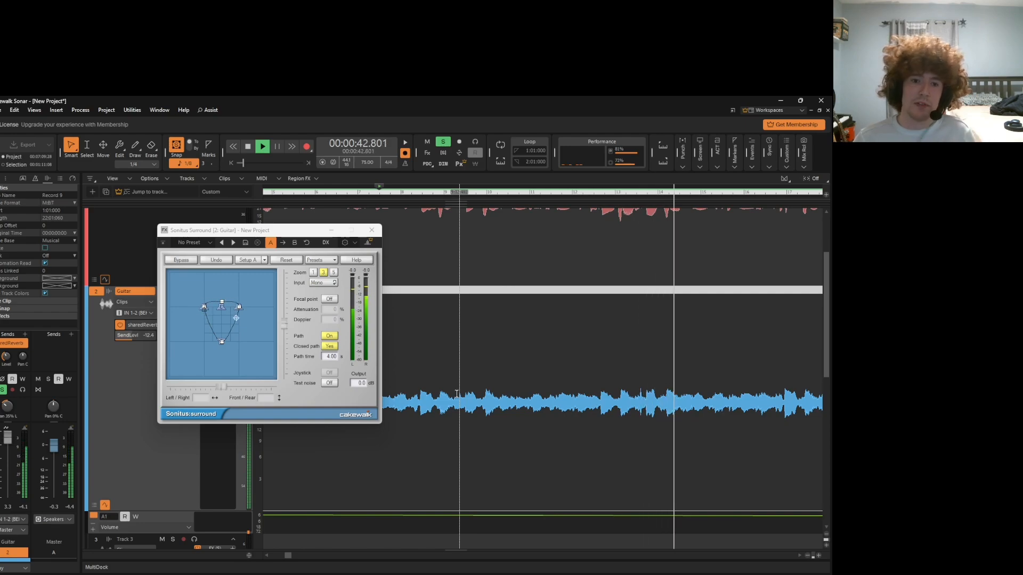
click(263, 148)
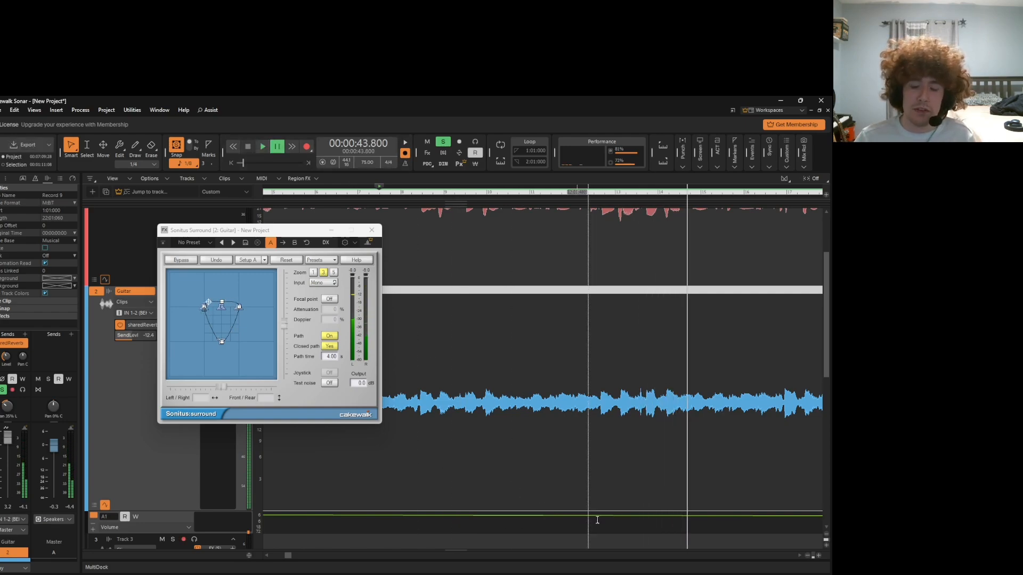
drag(288, 556, 270, 556)
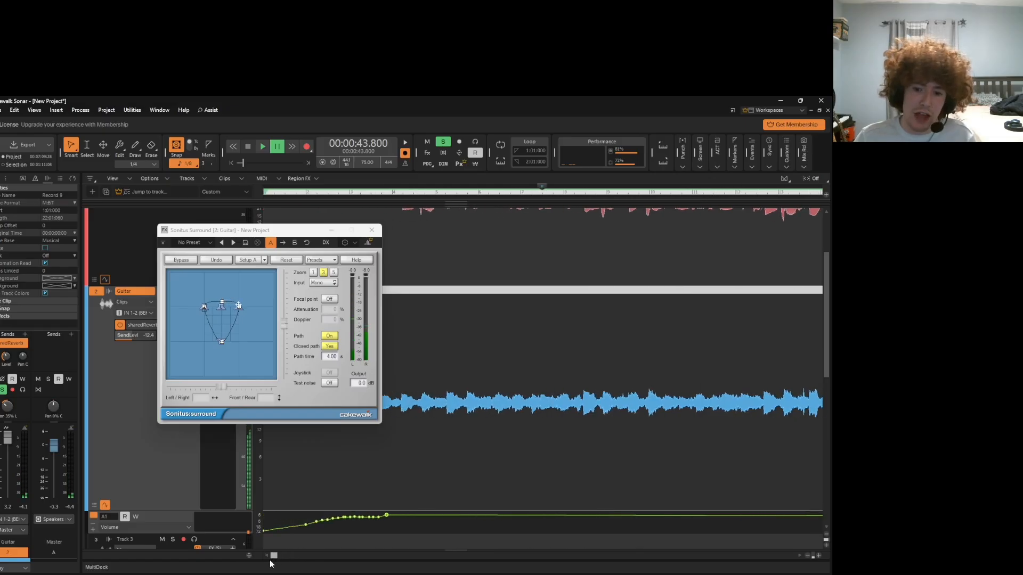
Apply the Simple Curves preset L-R-L cycle (4 sec) to Sonitus Surround and play the Guitar track from 00:00:11.200.
click(413, 490)
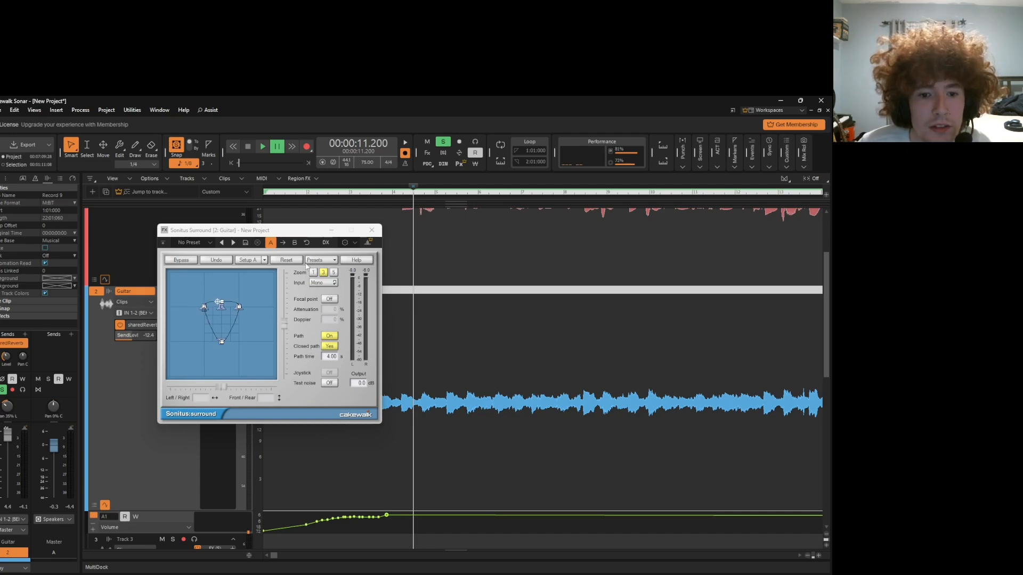
click(321, 260)
mouse_move(352, 314)
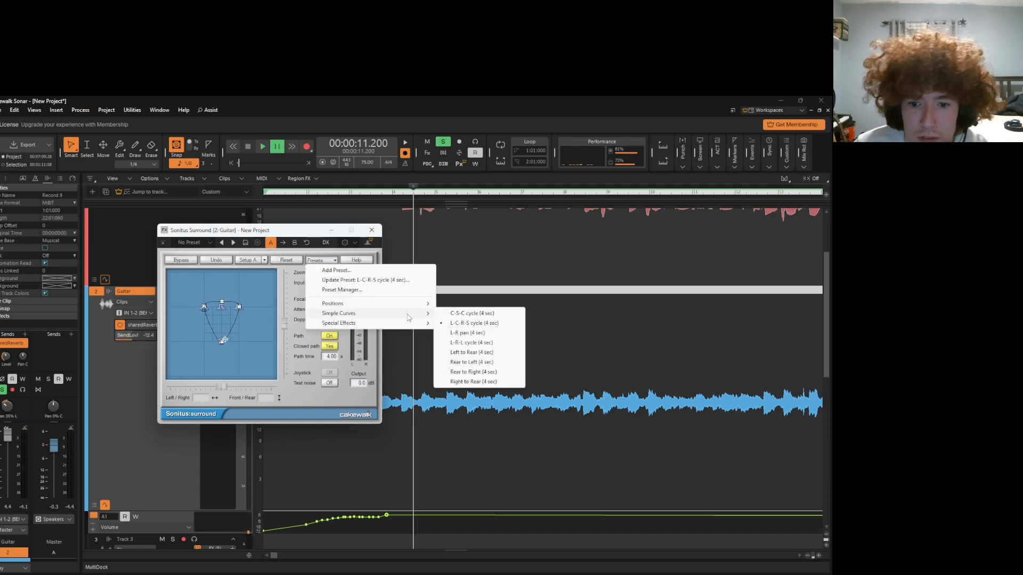
click(480, 344)
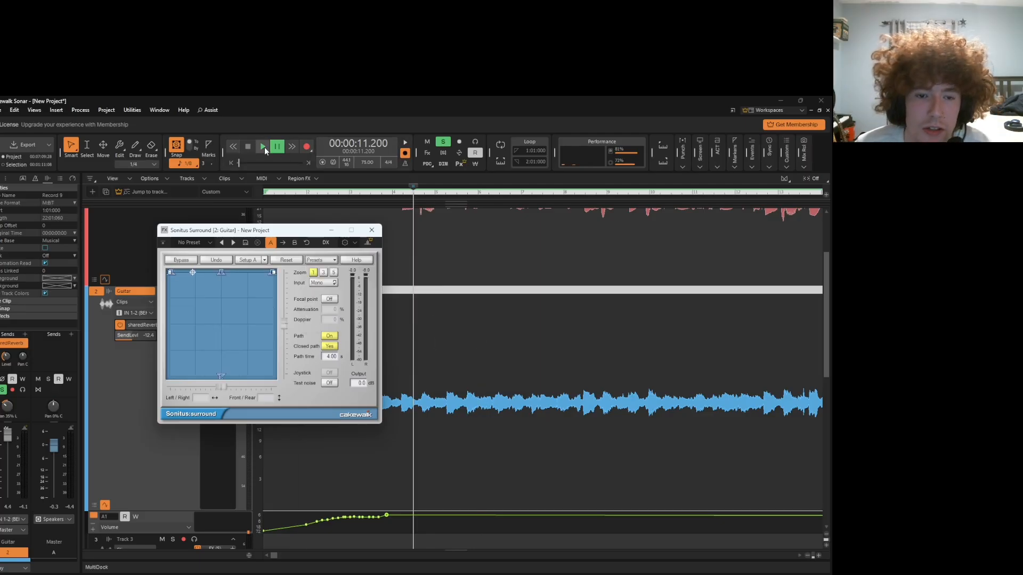
click(263, 147)
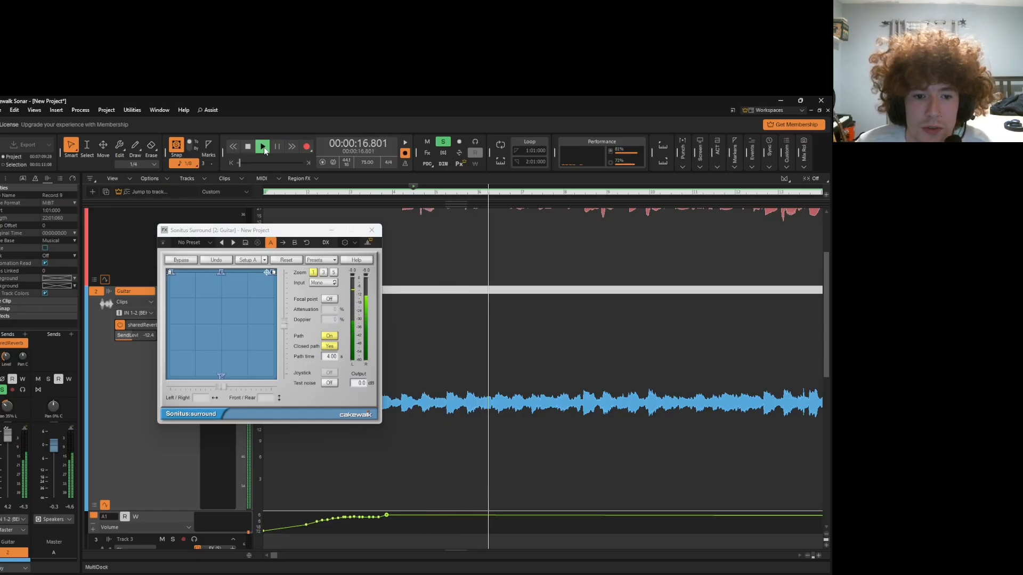
Apply the Simple Curves preset C-S-C cycle (4 sec) during playback, pause, and move the playhead to 00:00:12.800.
click(330, 261)
mouse_move(373, 313)
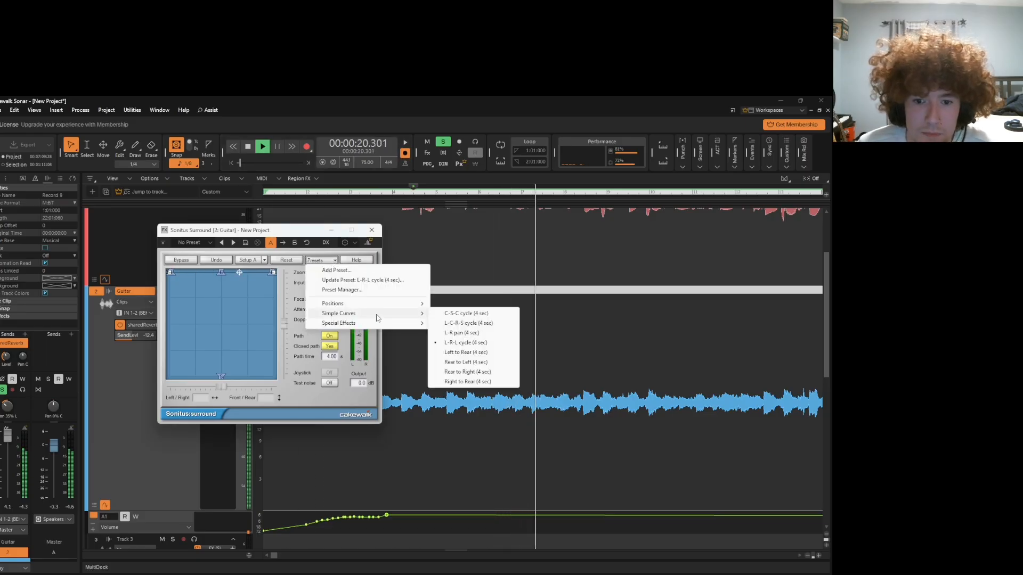
click(463, 315)
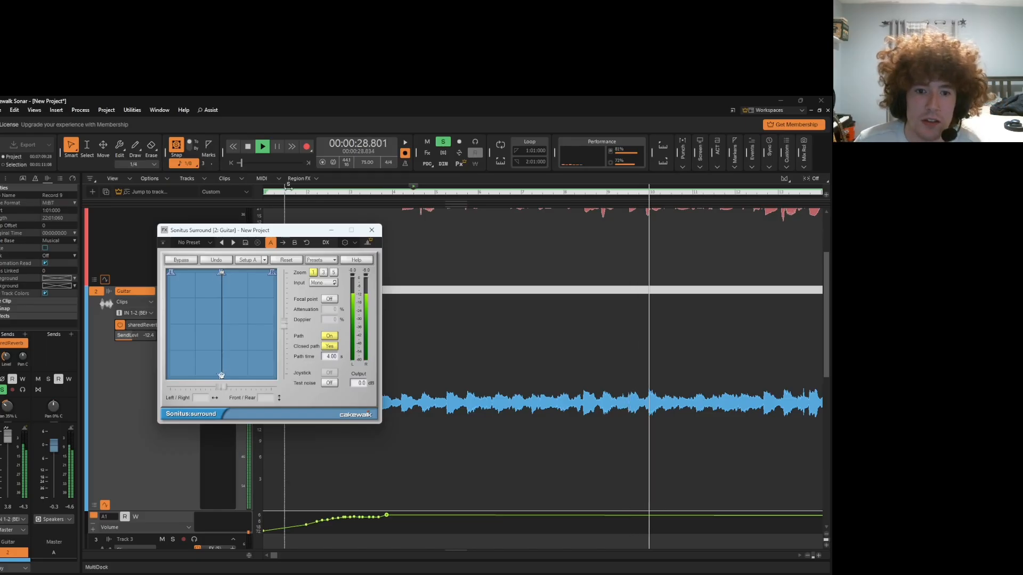
click(262, 148)
click(435, 472)
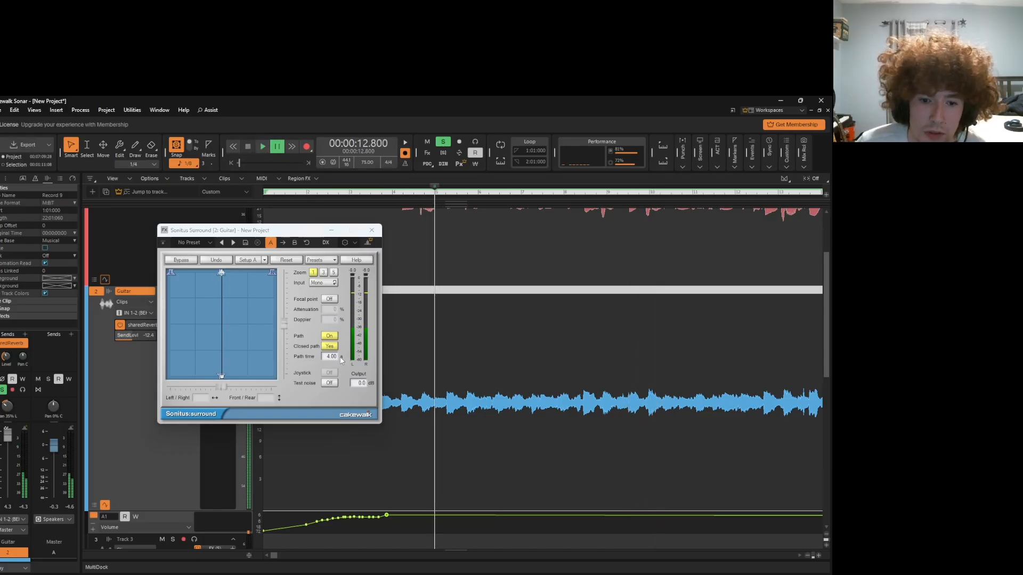
Set the Sonitus Surround path time to about 1.8 seconds.
key(1)
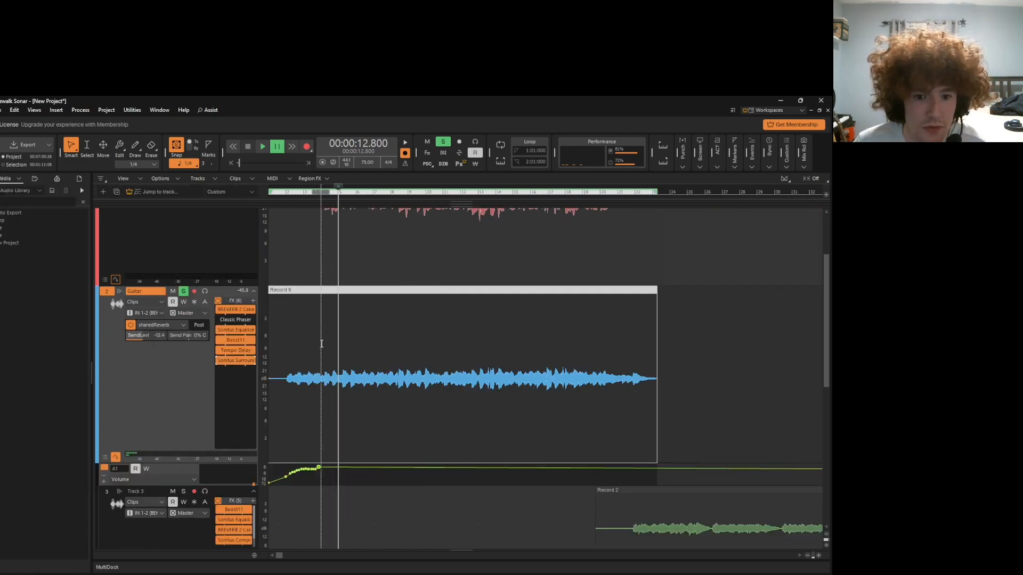
key(1)
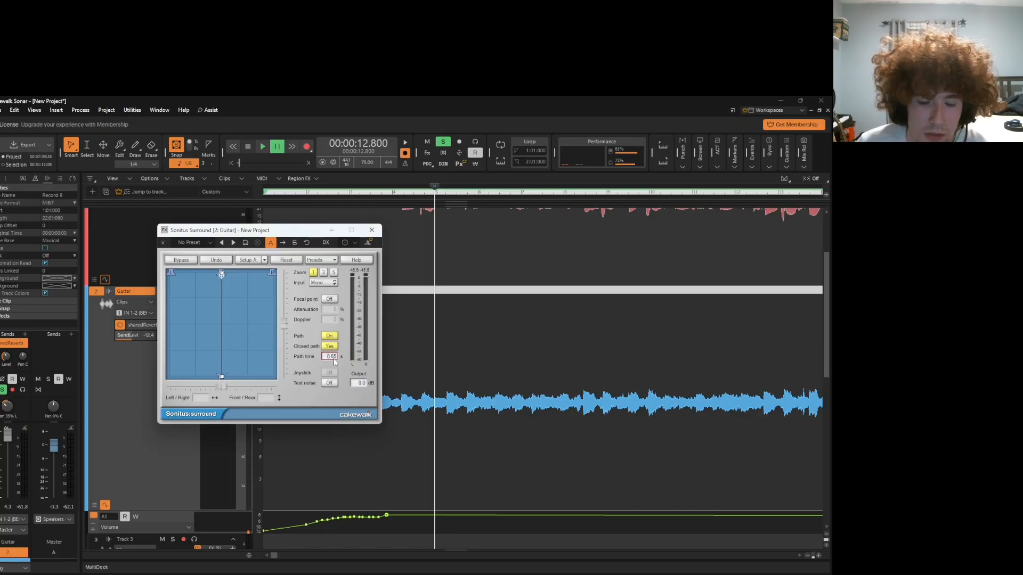
scroll(333, 359, up, 6)
scroll(333, 358, up, 3)
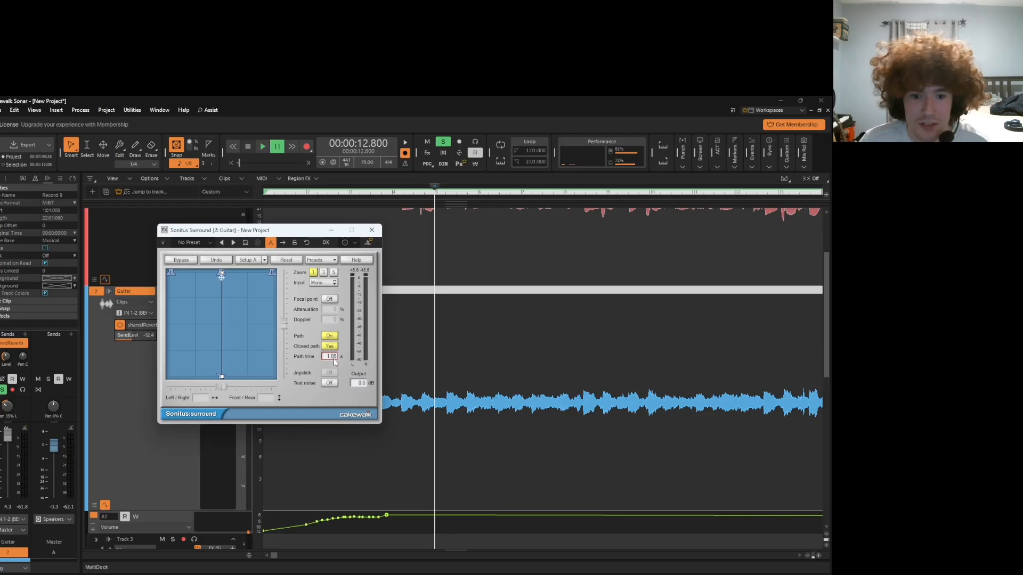
scroll(333, 359, up, 2)
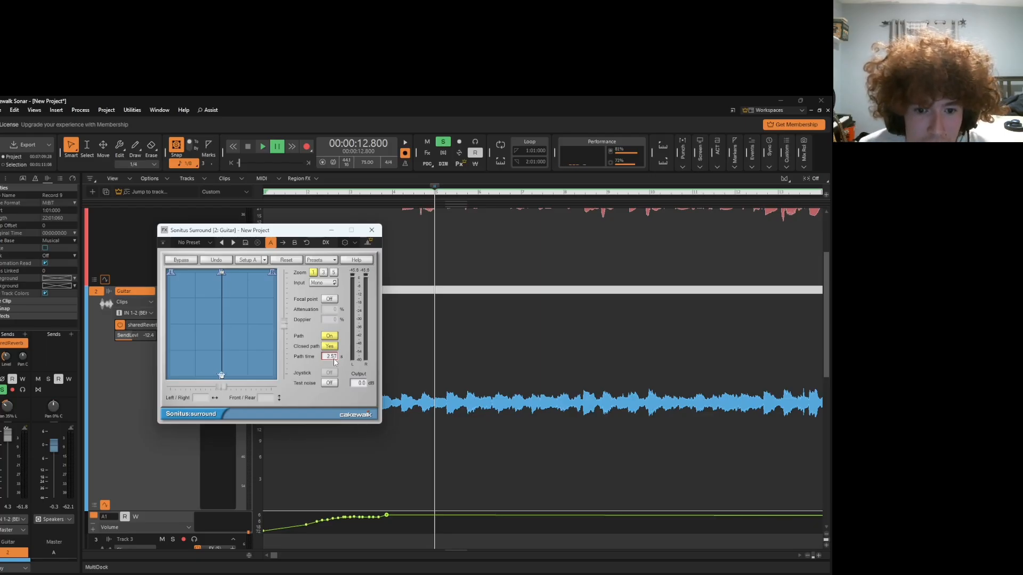
scroll(333, 359, up, 2)
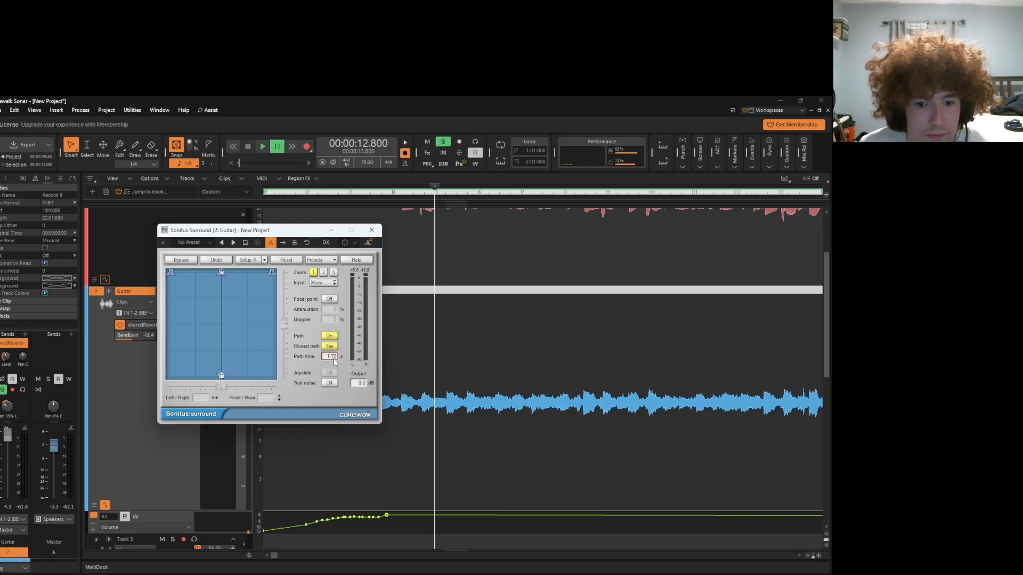
scroll(333, 359, up, 1)
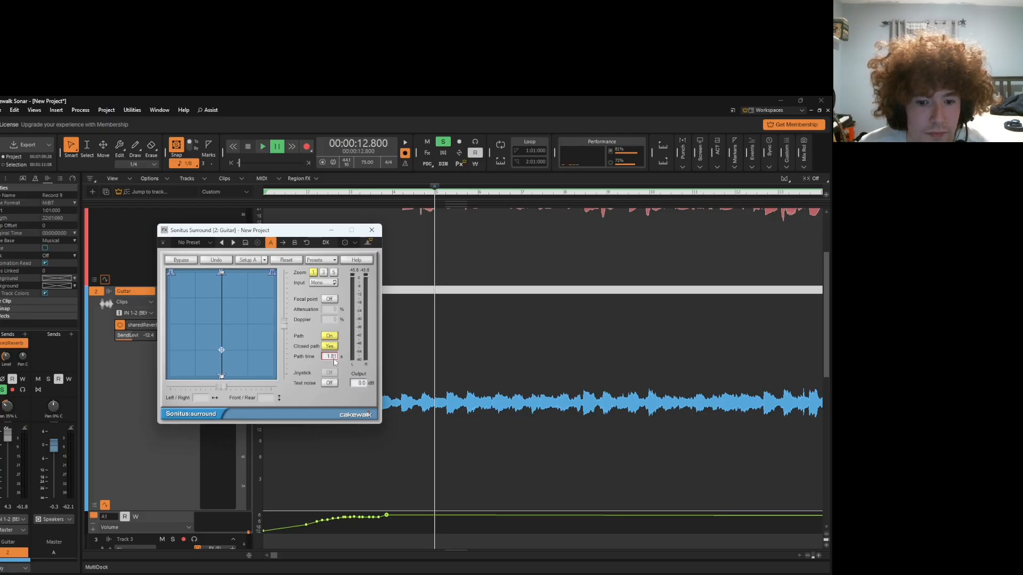
Play the Guitar track from 00:00:12.800 and set the surround path time to 5.00 seconds.
click(261, 146)
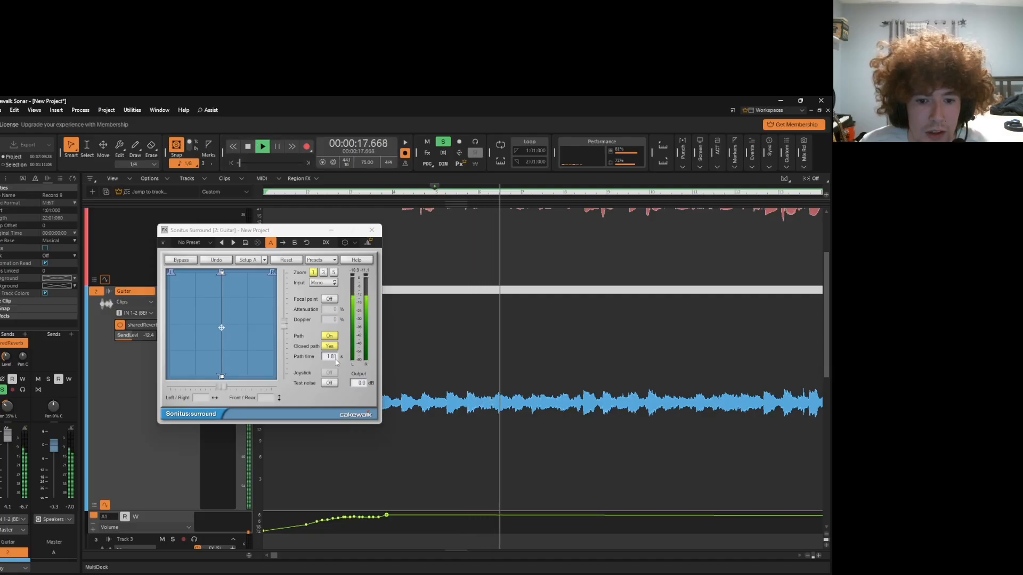
scroll(334, 359, up, 10)
scroll(334, 359, up, 7)
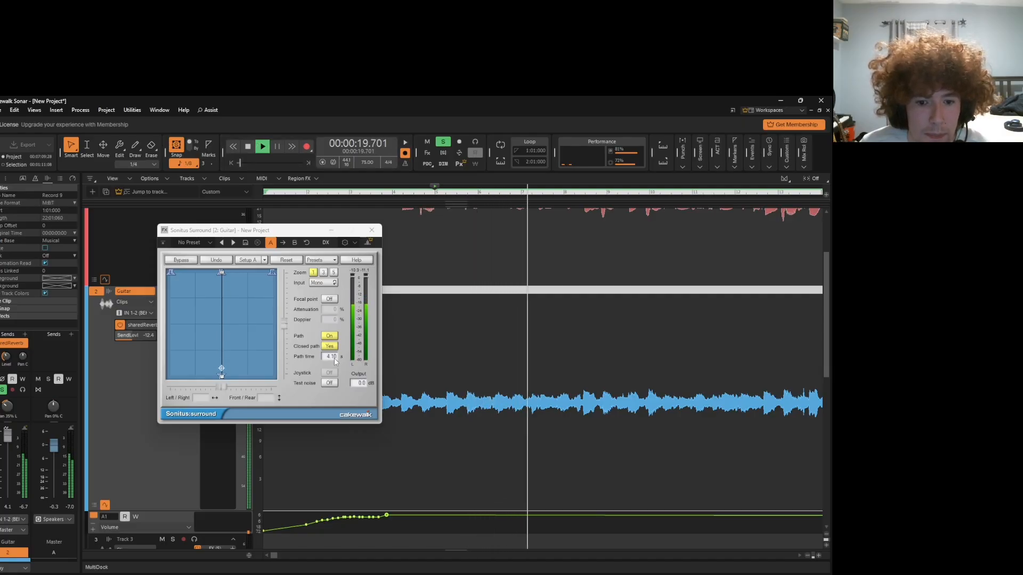
scroll(334, 358, up, 2)
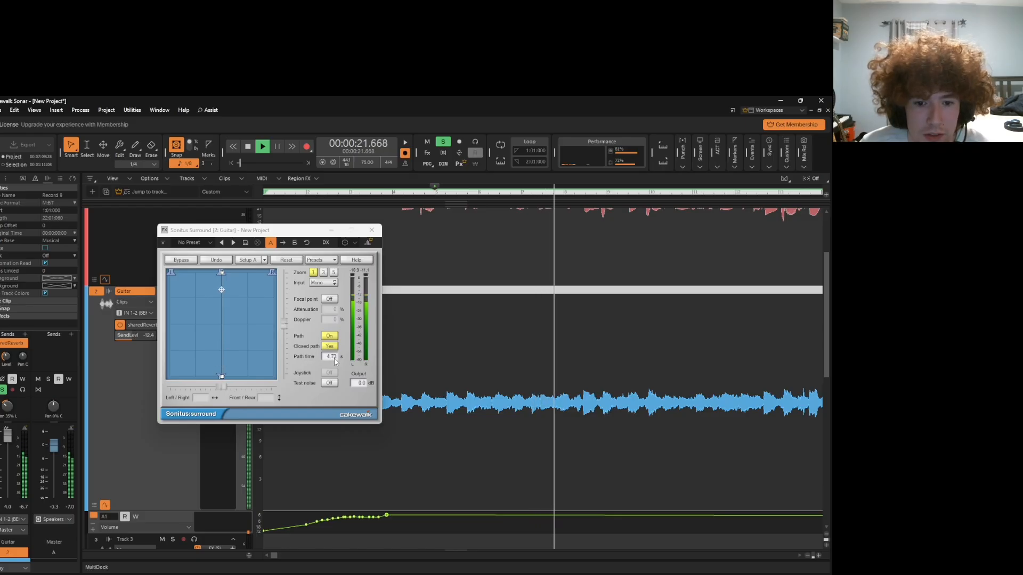
scroll(334, 358, up, 1)
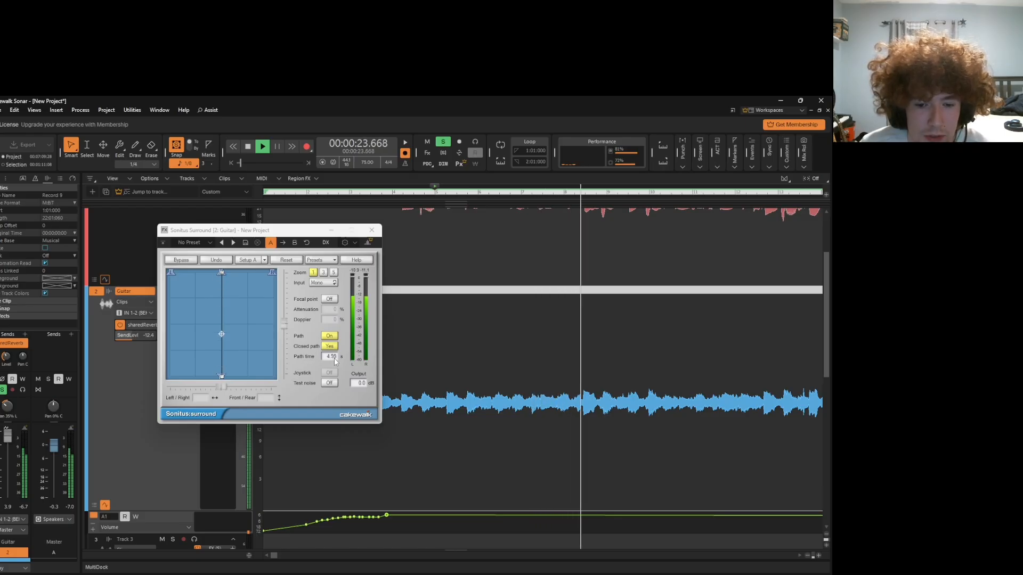
scroll(334, 358, down, 1)
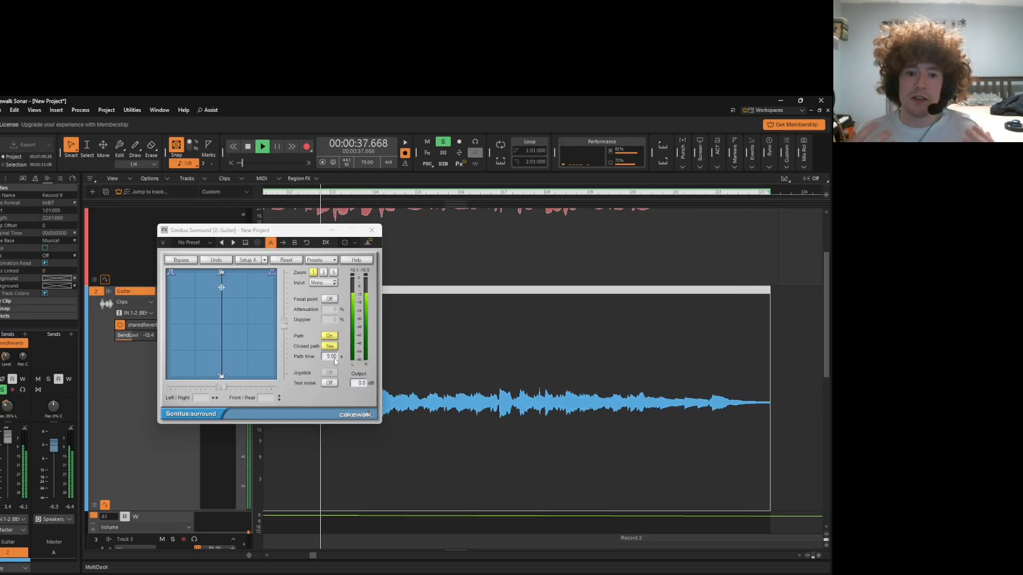
Switch the Sonitus Surround input to Stereo, close the effect window, and pause playback.
click(321, 283)
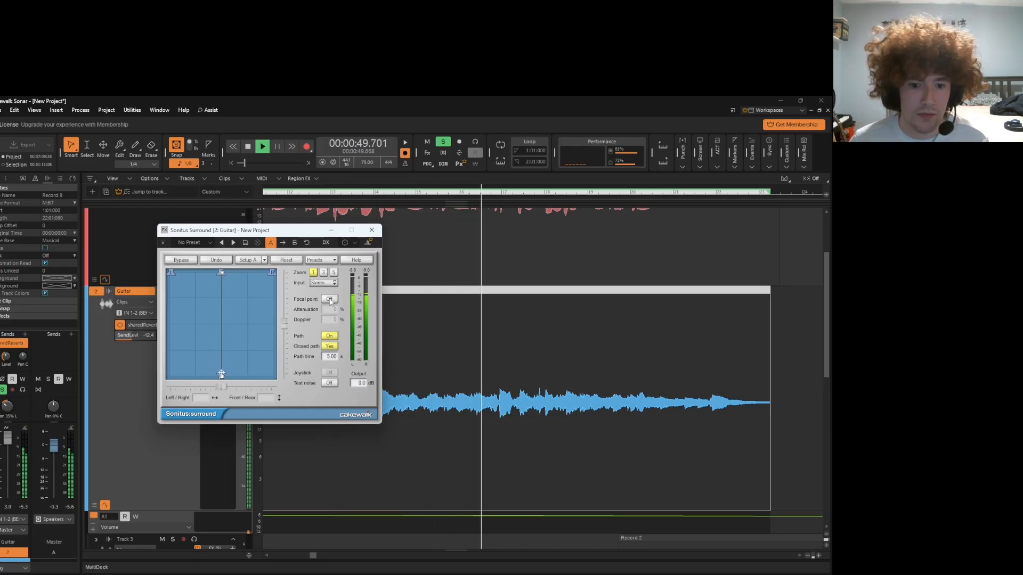
click(372, 230)
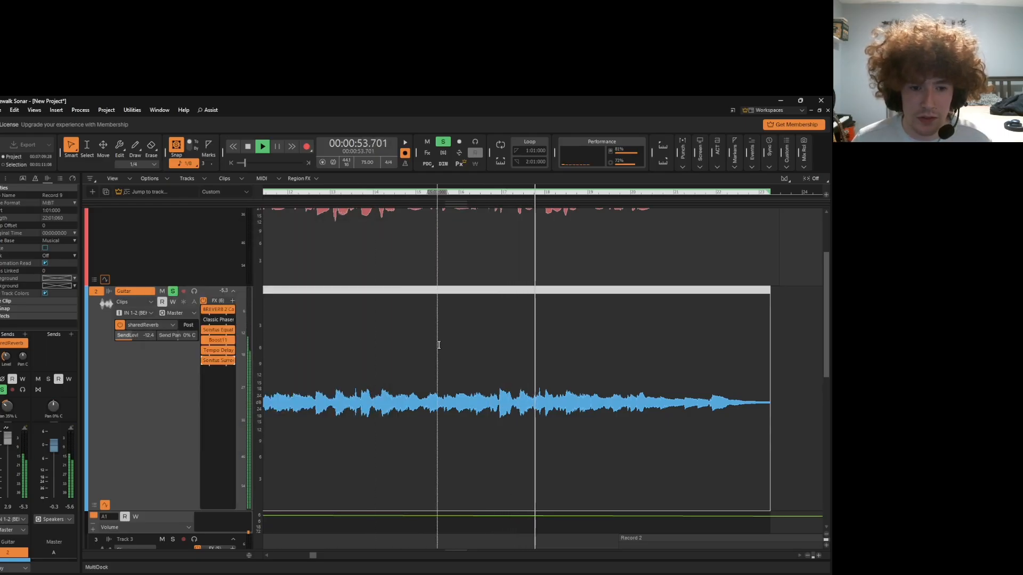
click(267, 152)
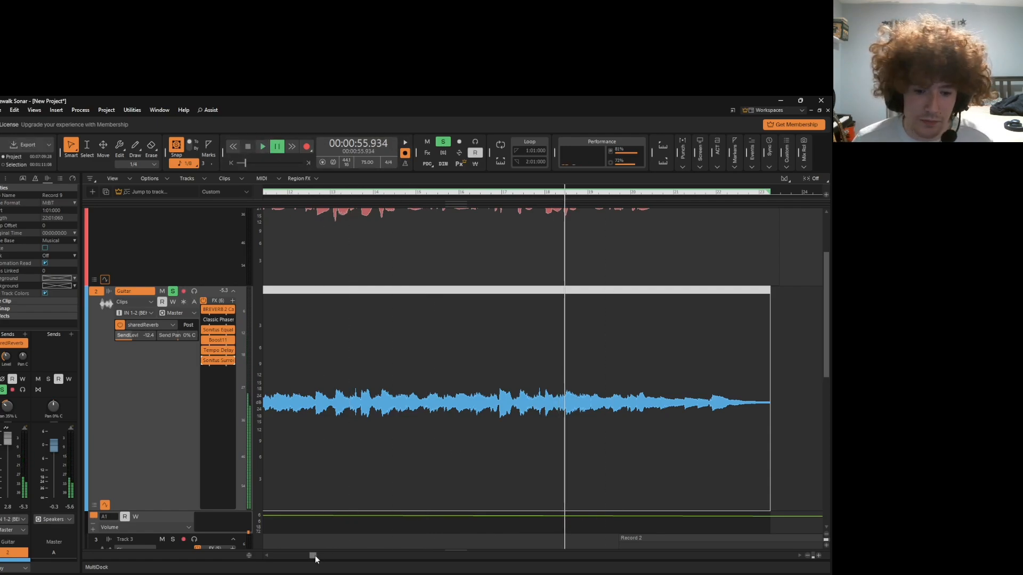
Move the playhead back to 00:00:00.400 near the project start and unsolo the Guitar track.
drag(314, 555, 276, 555)
click(311, 479)
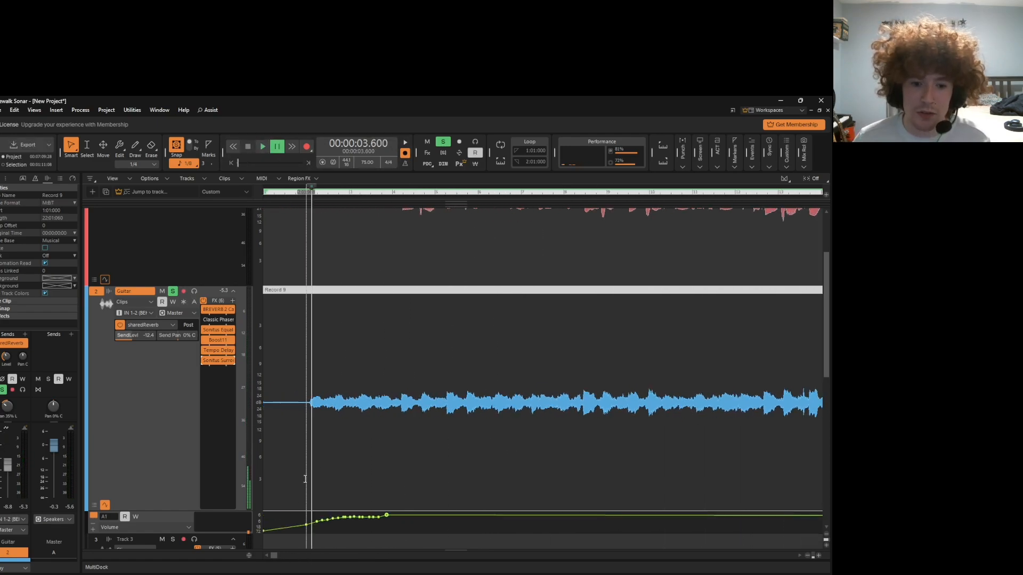
click(306, 479)
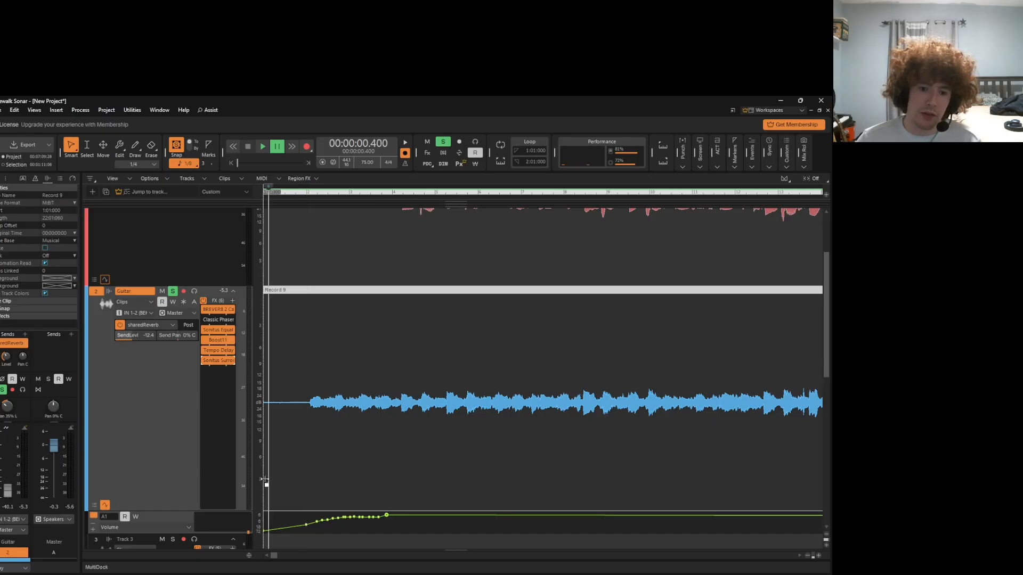
click(173, 292)
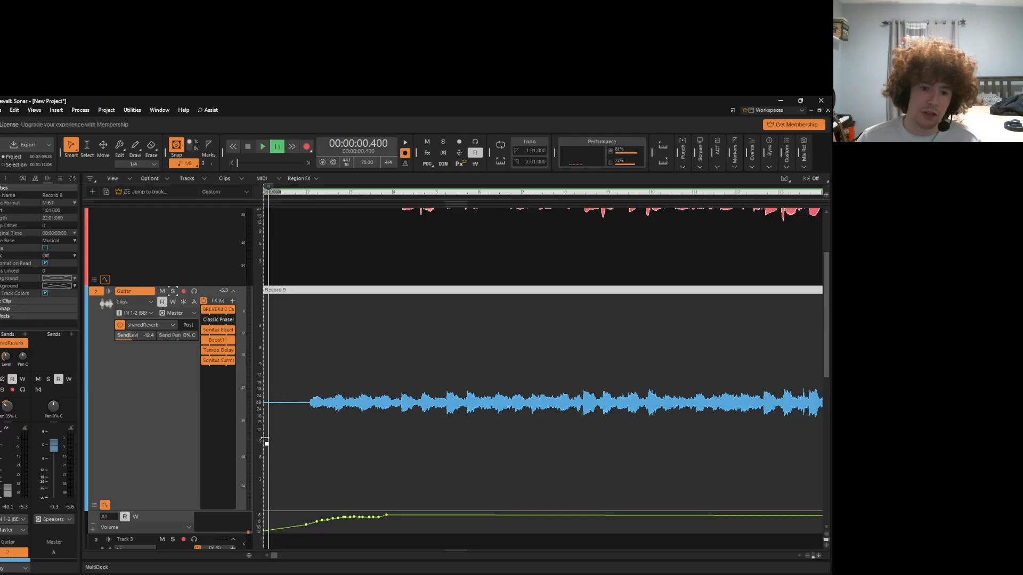
Play the full mix from 00:00:00.400 through the end of the last clips, viewing the lower tracks, and pause.
click(262, 147)
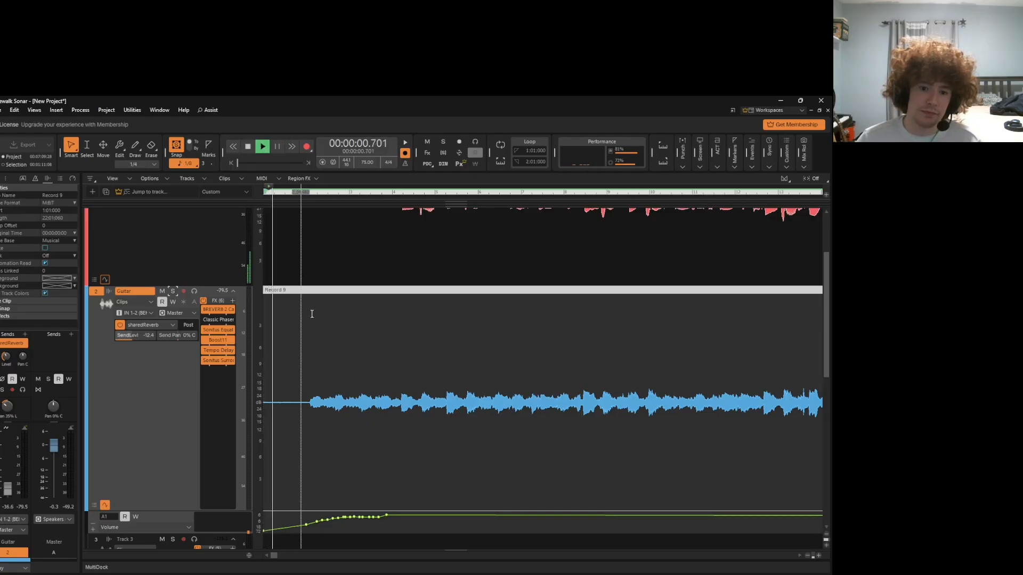
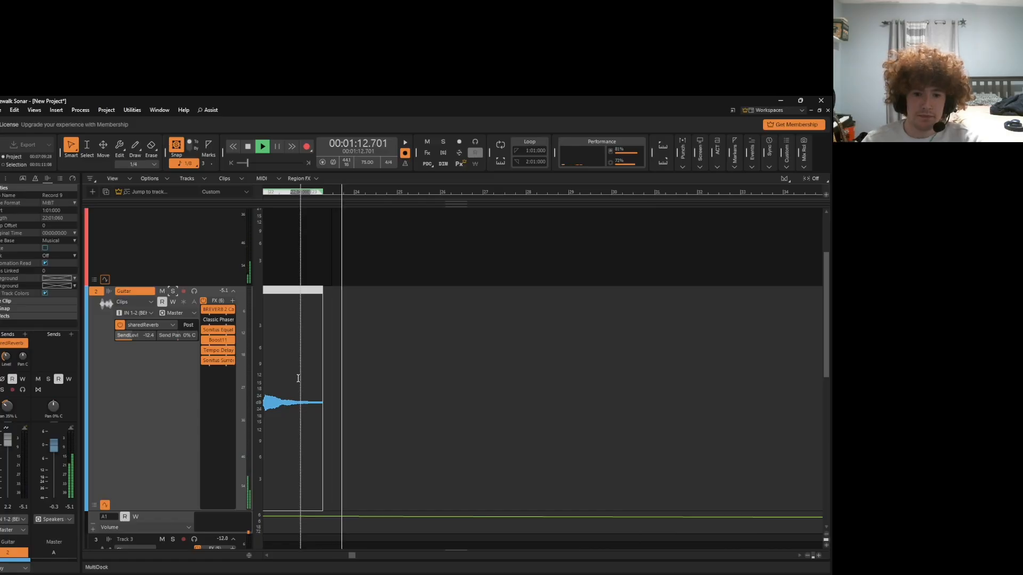
scroll(346, 363, down, 2)
scroll(347, 363, down, 4)
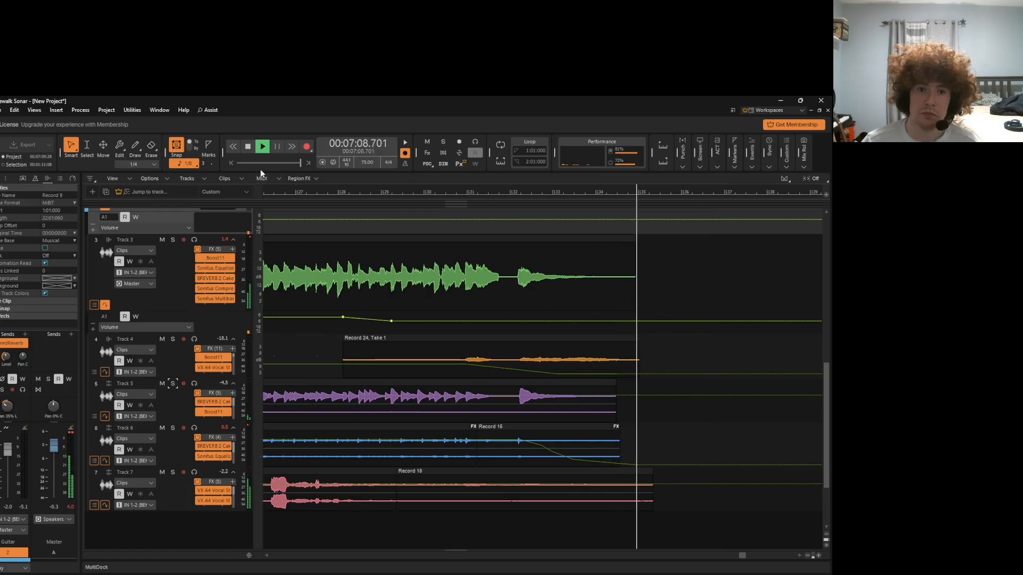
click(263, 148)
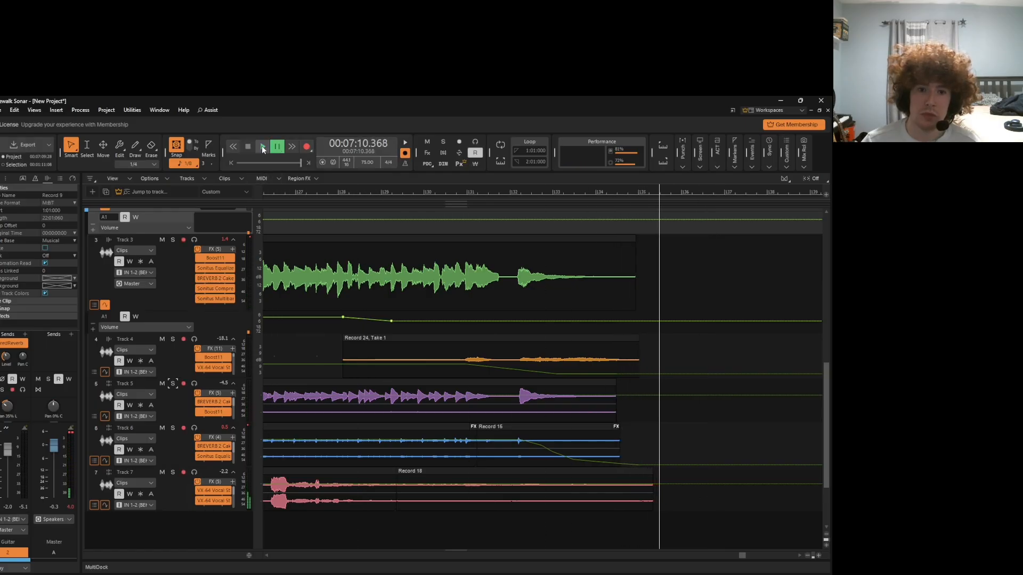